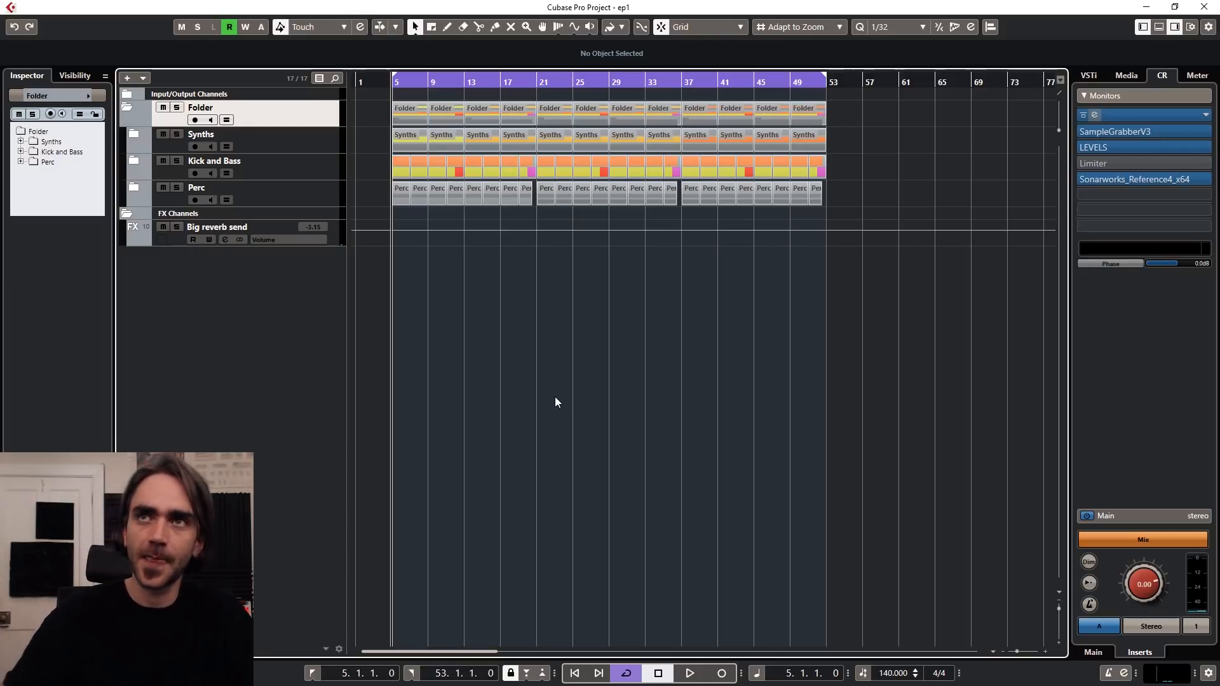
# Step: Expand the Kick and Bass and Synths folders and play the arrangement from bar 5
pyautogui.click(132, 162)
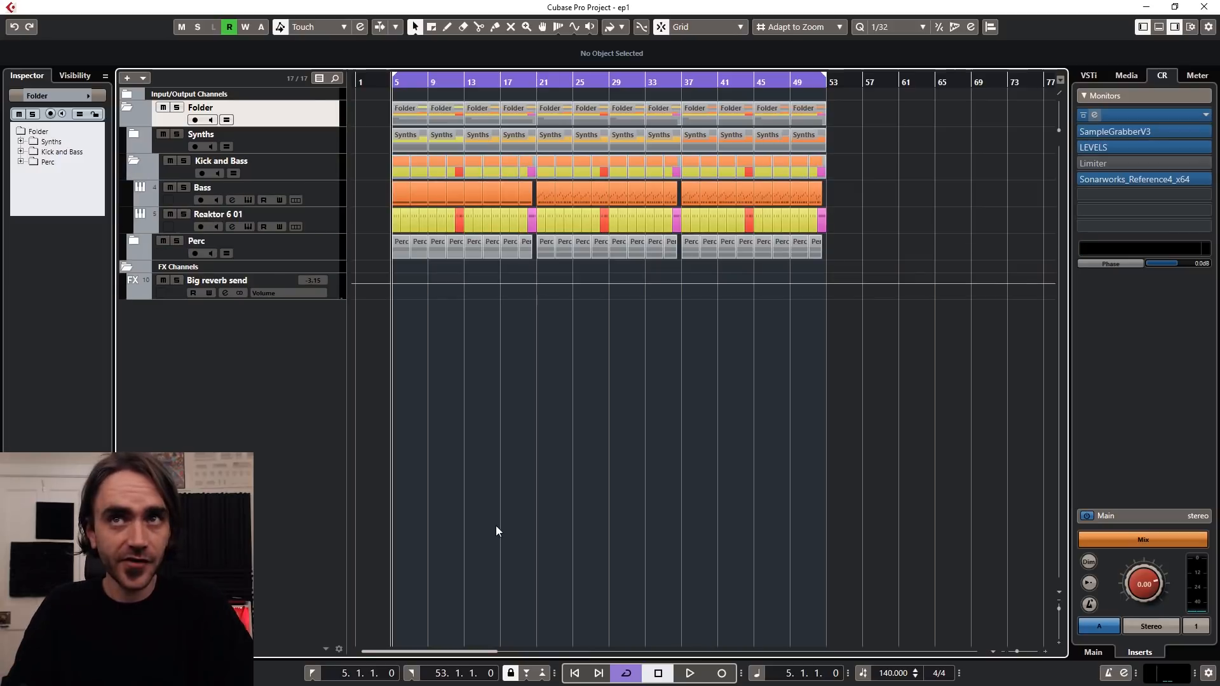
pyautogui.click(132, 137)
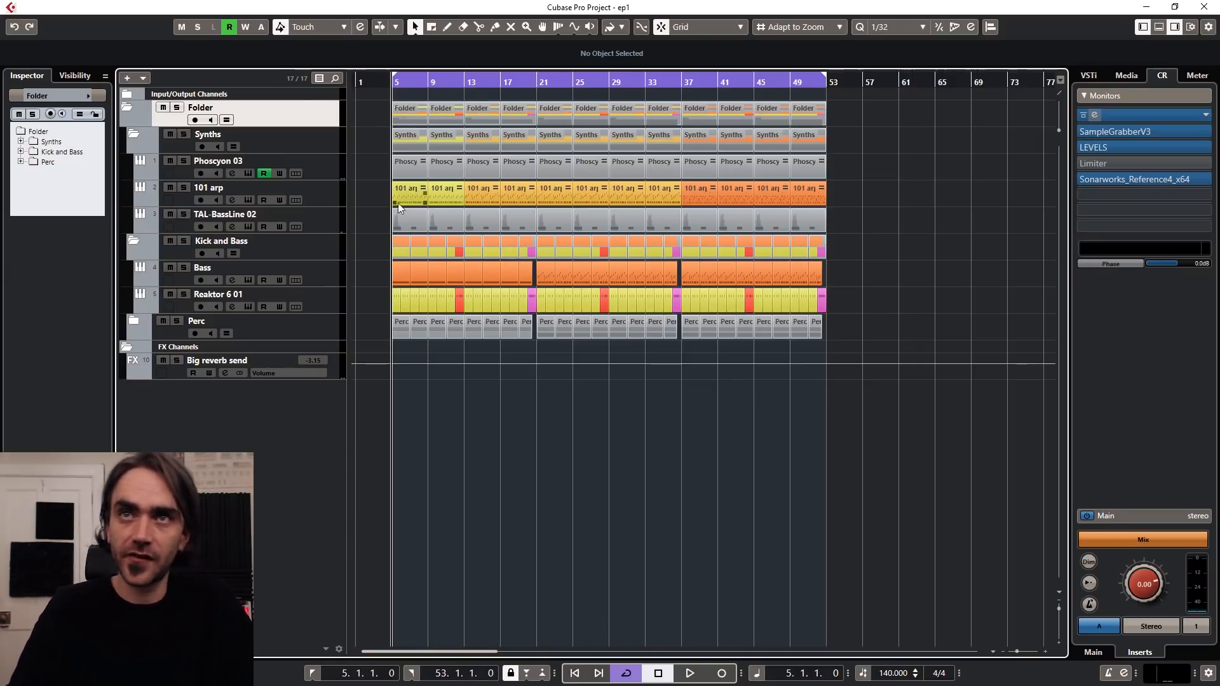
pyautogui.press('h')
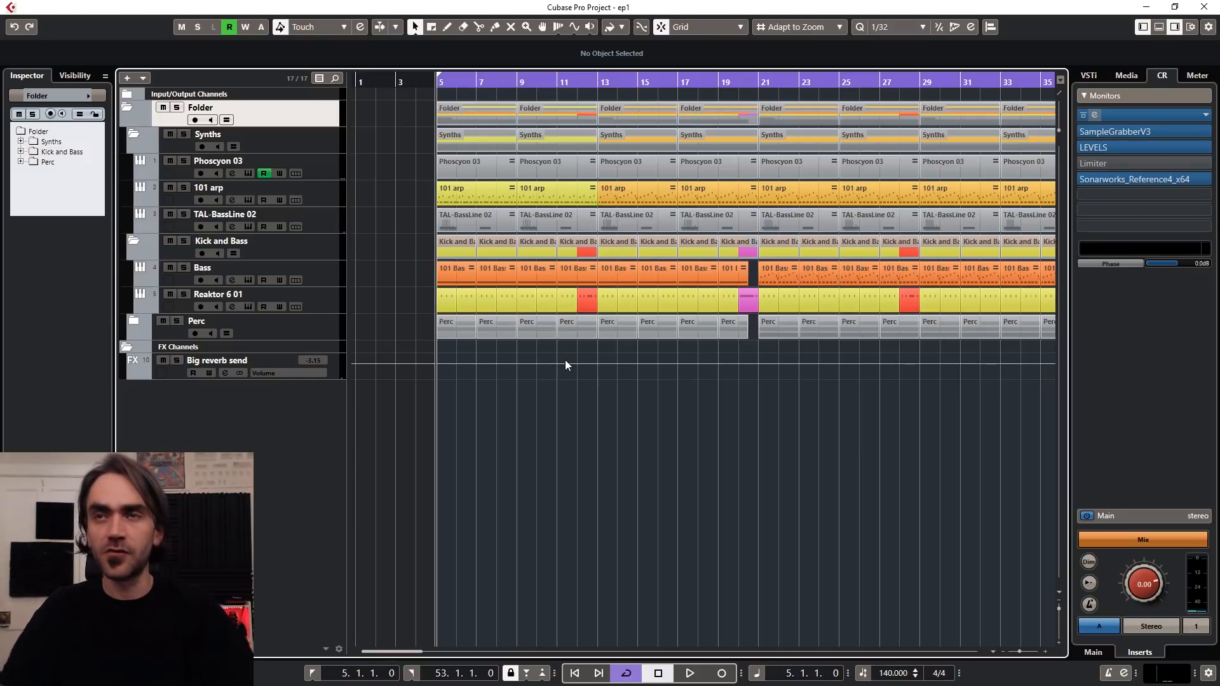
pyautogui.press('g')
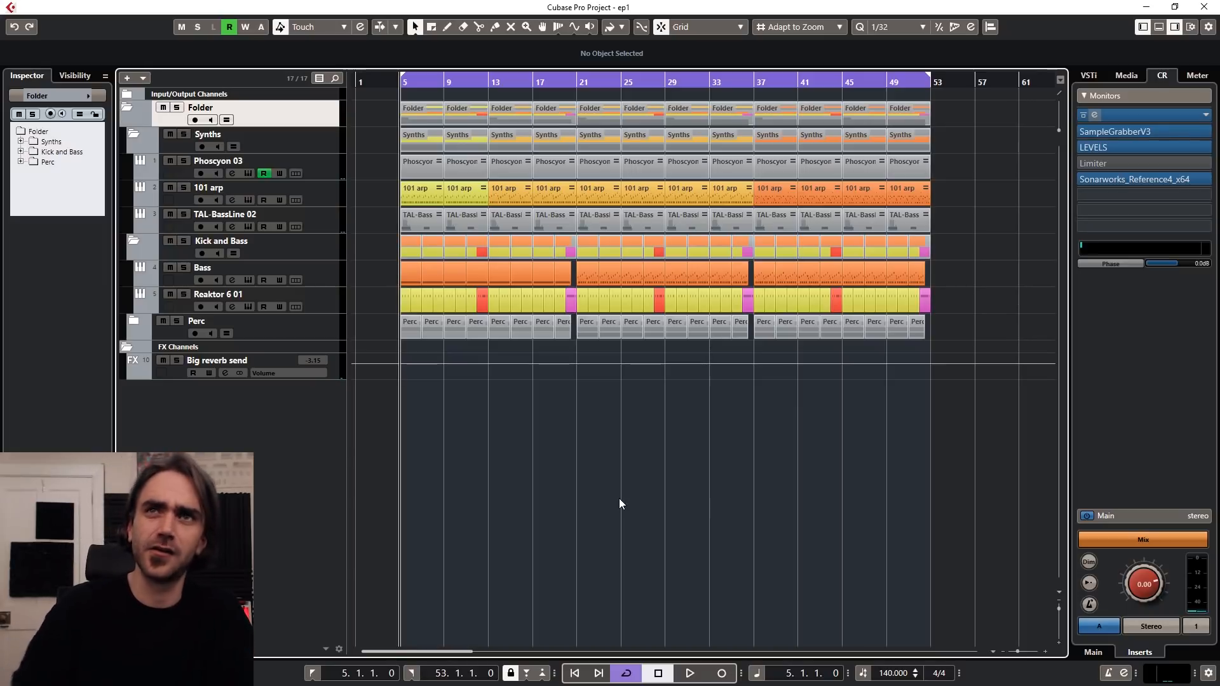
pyautogui.press('h')
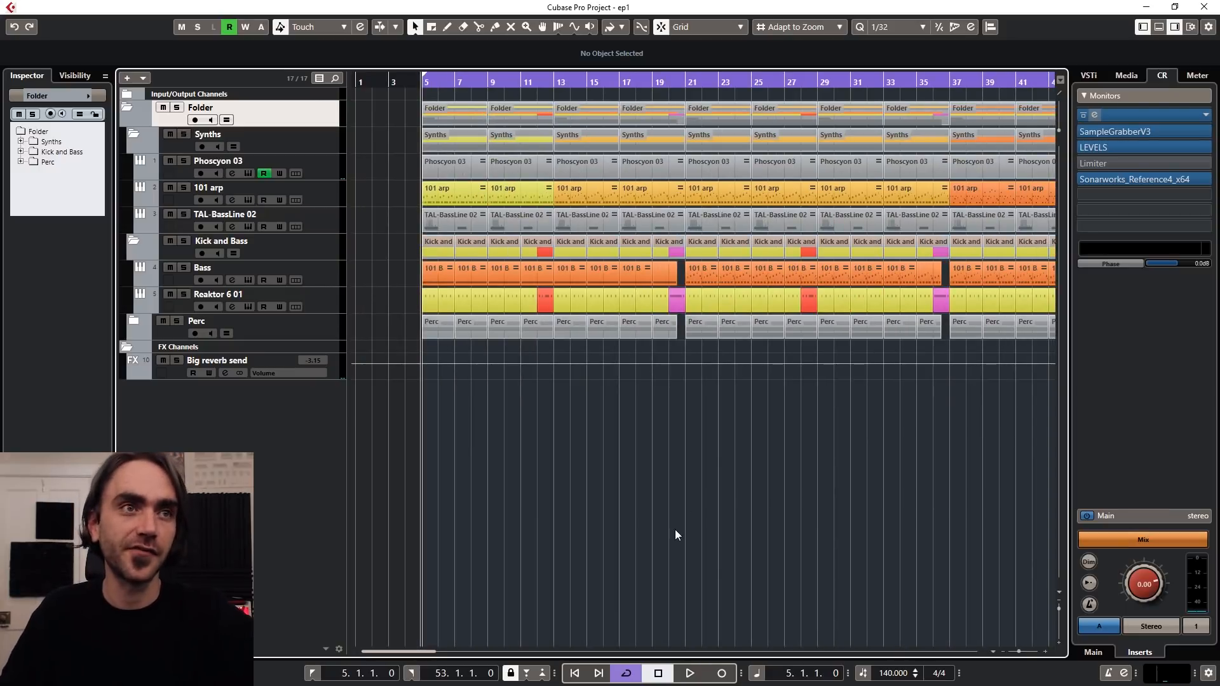
pyautogui.press('space')
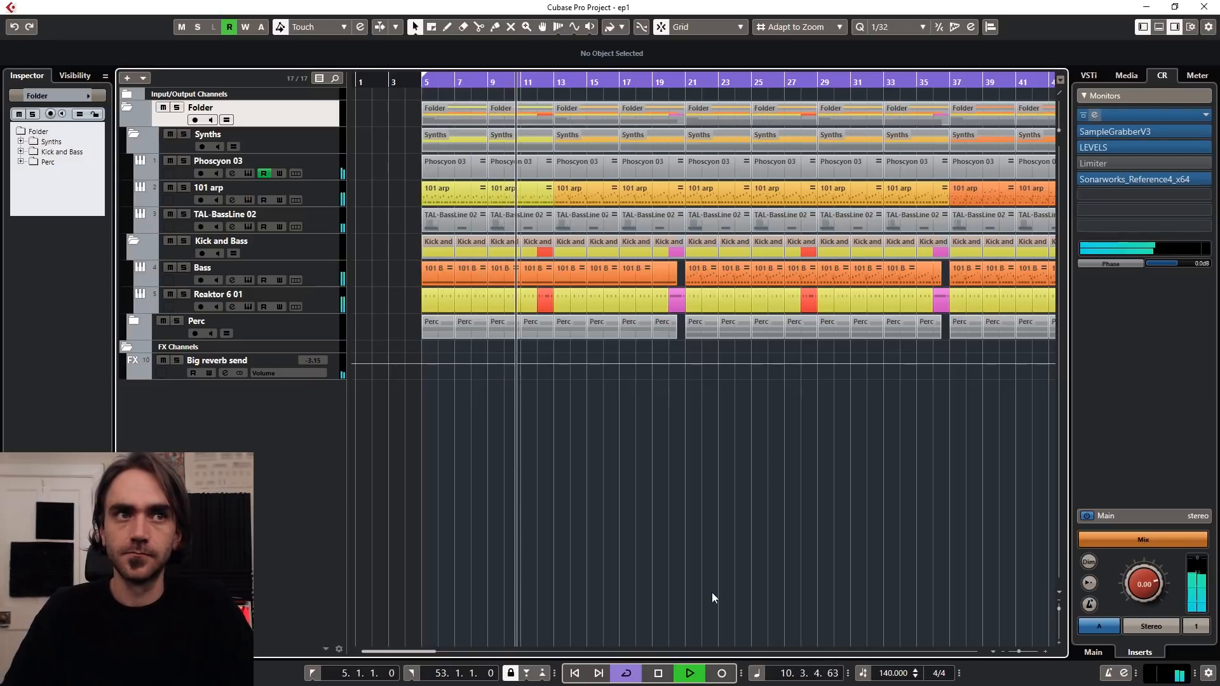
pyautogui.press('g')
pyautogui.press('g')
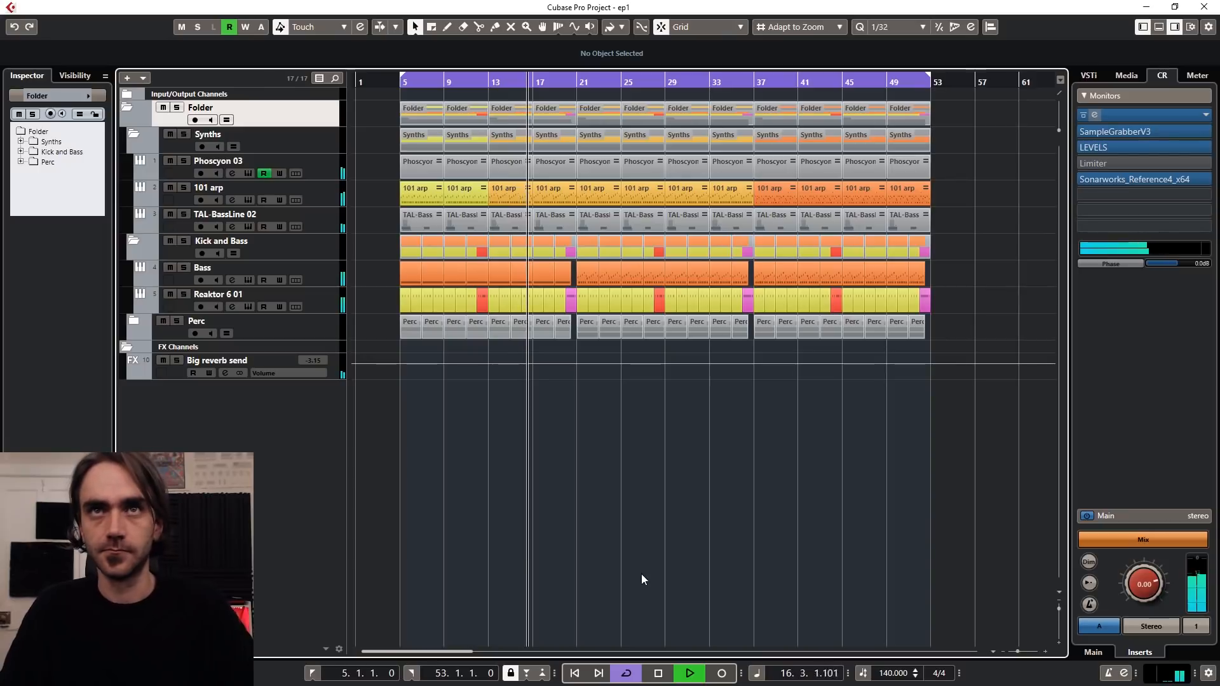
# Step: Collapse the Synths folder and make the Bass and Reaktor 6 01 tracks taller
pyautogui.click(135, 132)
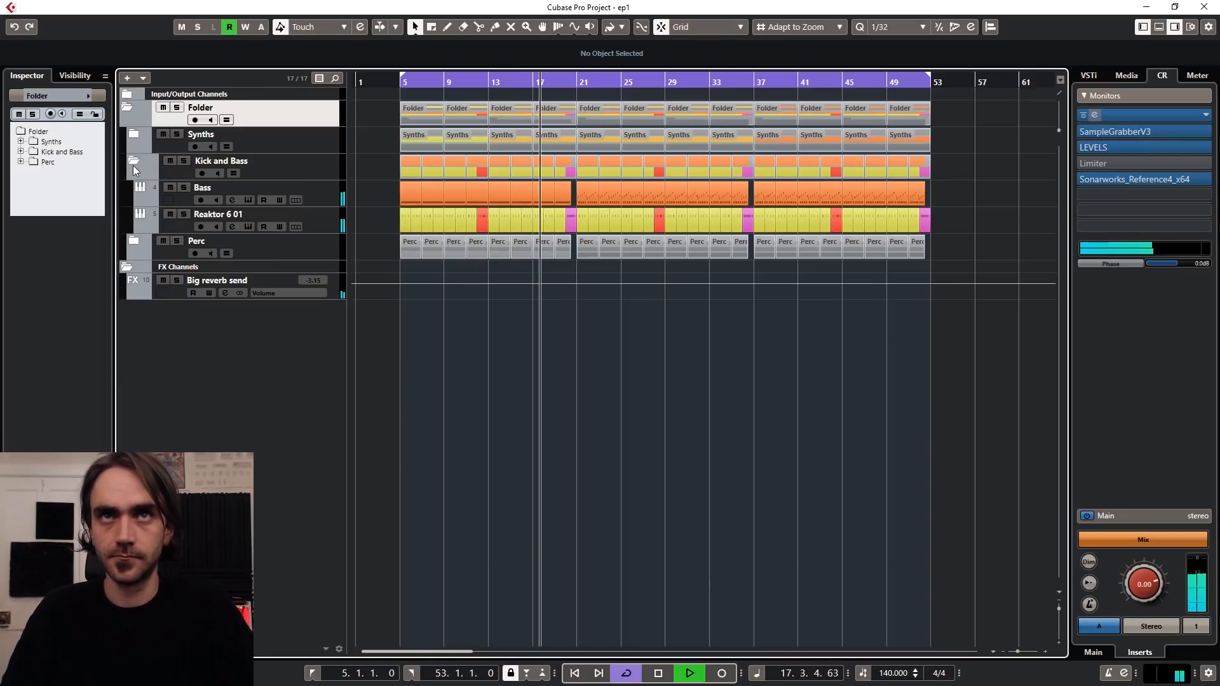
pyautogui.click(174, 227)
pyautogui.keyDown('shift'); pyautogui.click(178, 203); pyautogui.keyUp('shift')
pyautogui.moveTo(179, 232); pyautogui.dragTo(180, 261)
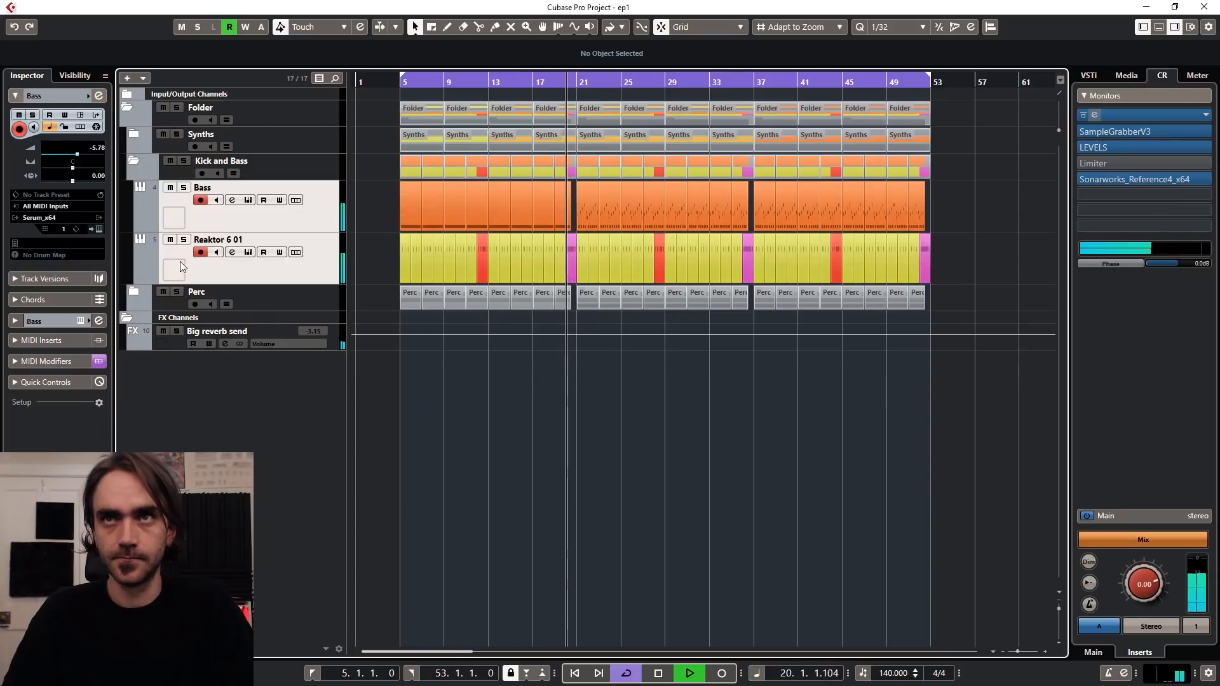
# Step: Set the loop range from bar 5 to bar 9 and restart playback at bar 5
pyautogui.scroll(6, 425, 408)
pyautogui.hscroll(3, 482, 426)
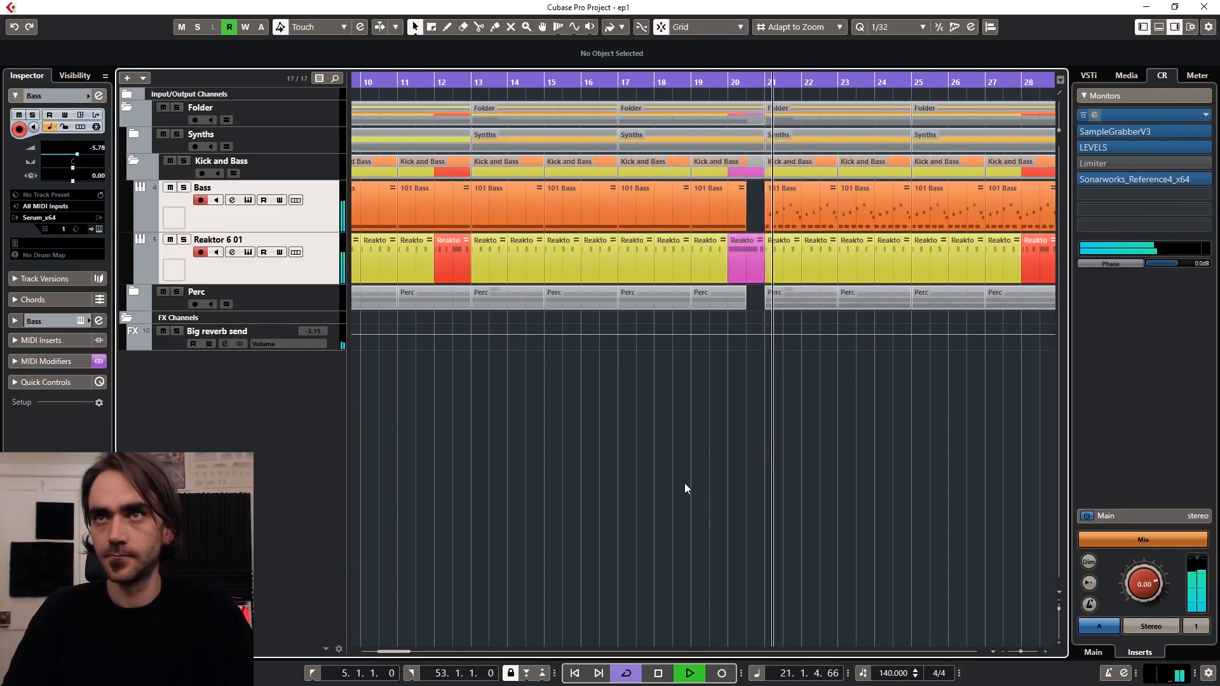
pyautogui.hscroll(3, 680, 483)
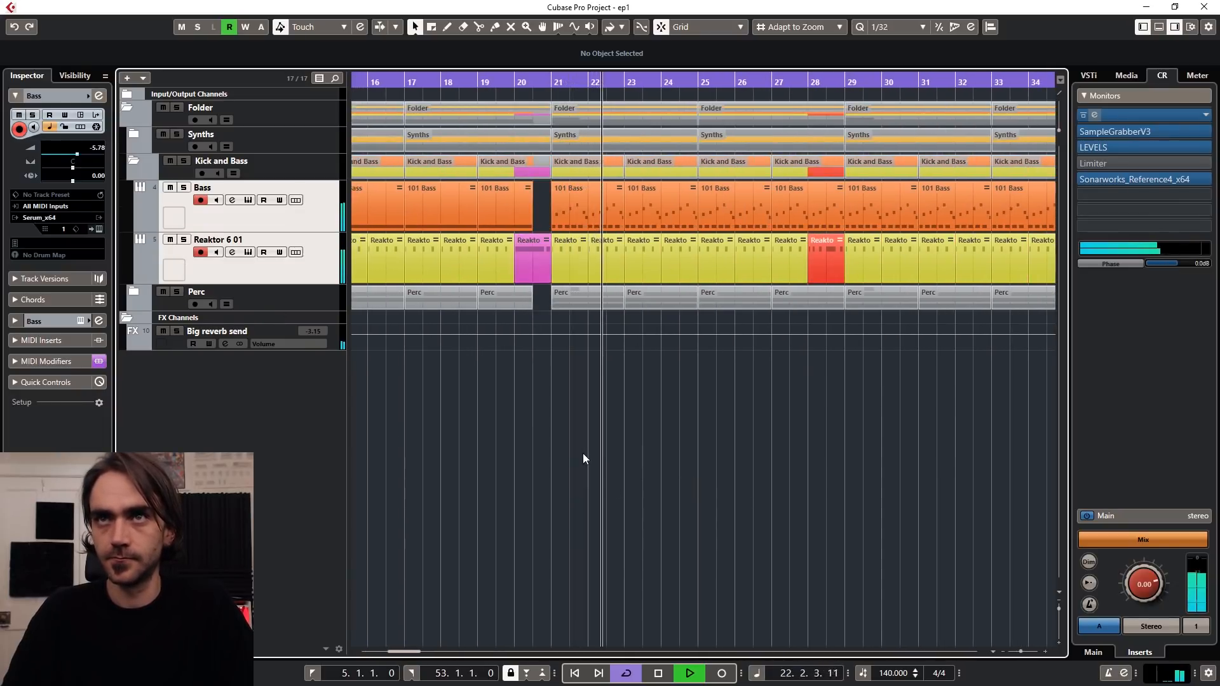
pyautogui.scroll(-3, 583, 455)
pyautogui.hscroll(-3, 582, 454)
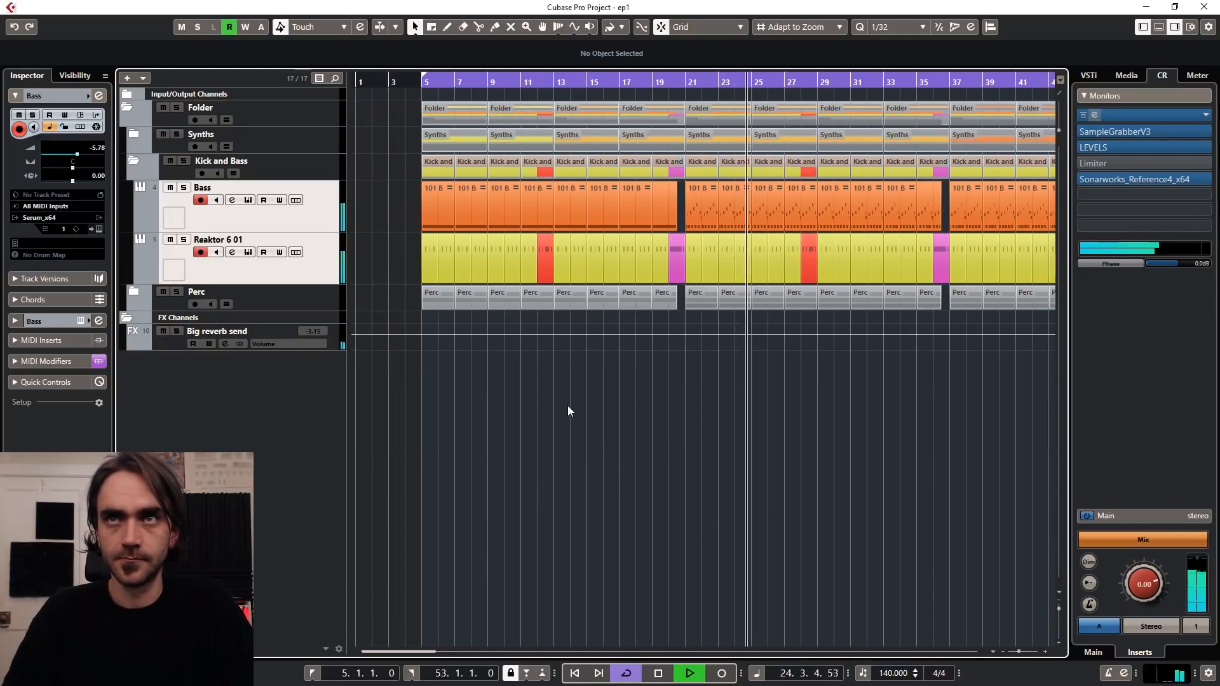
pyautogui.scroll(3, 497, 394)
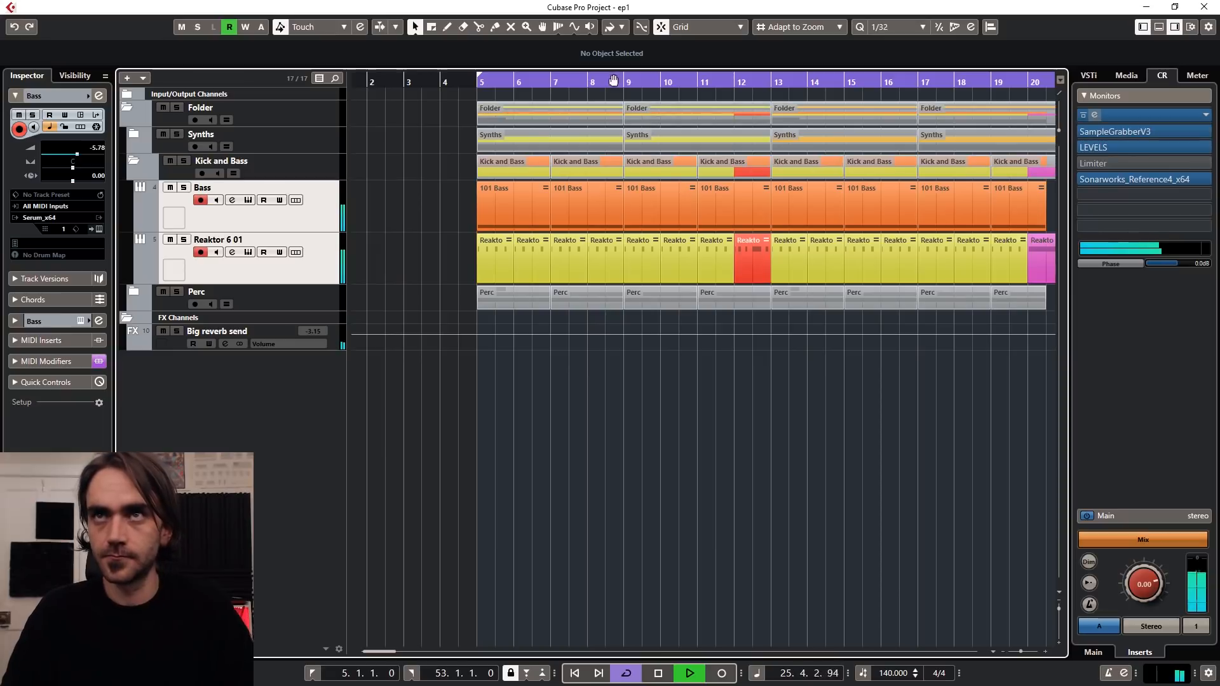
pyautogui.moveTo(622, 80); pyautogui.dragTo(481, 81)
pyautogui.click(476, 83)
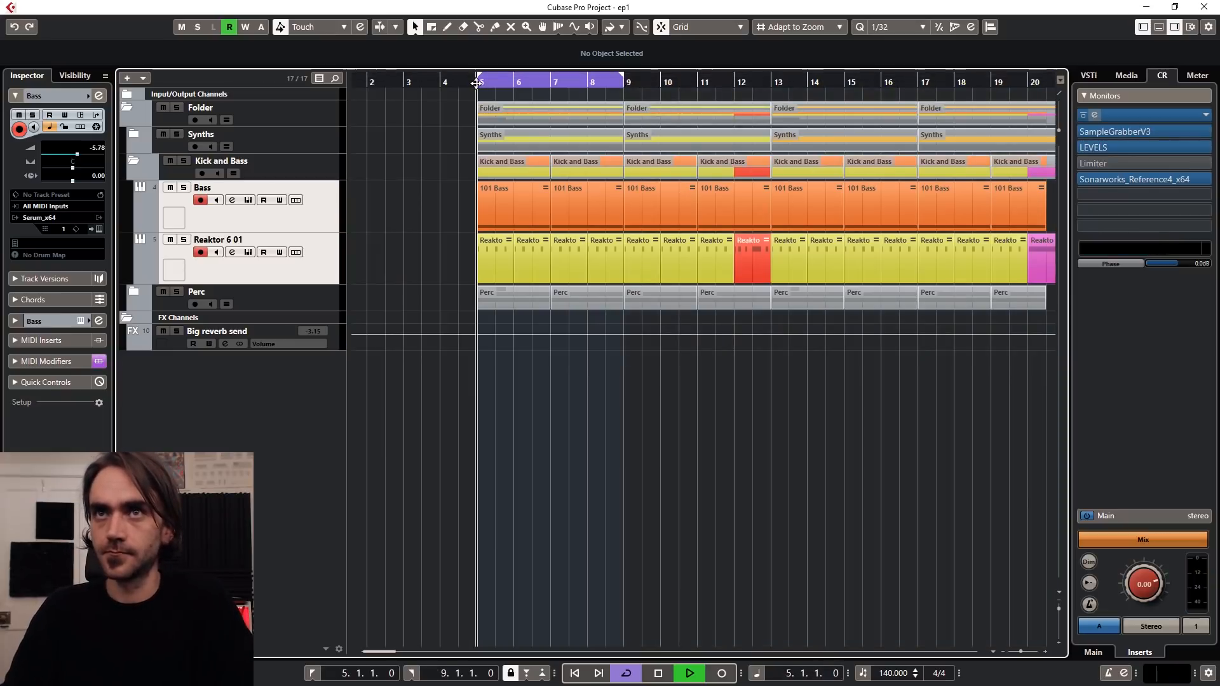
# Step: Solo the Kick and Bass folder, audition the Bass and Reaktor 6 01 tracks separately using mutes, and stop playback
pyautogui.click(182, 160)
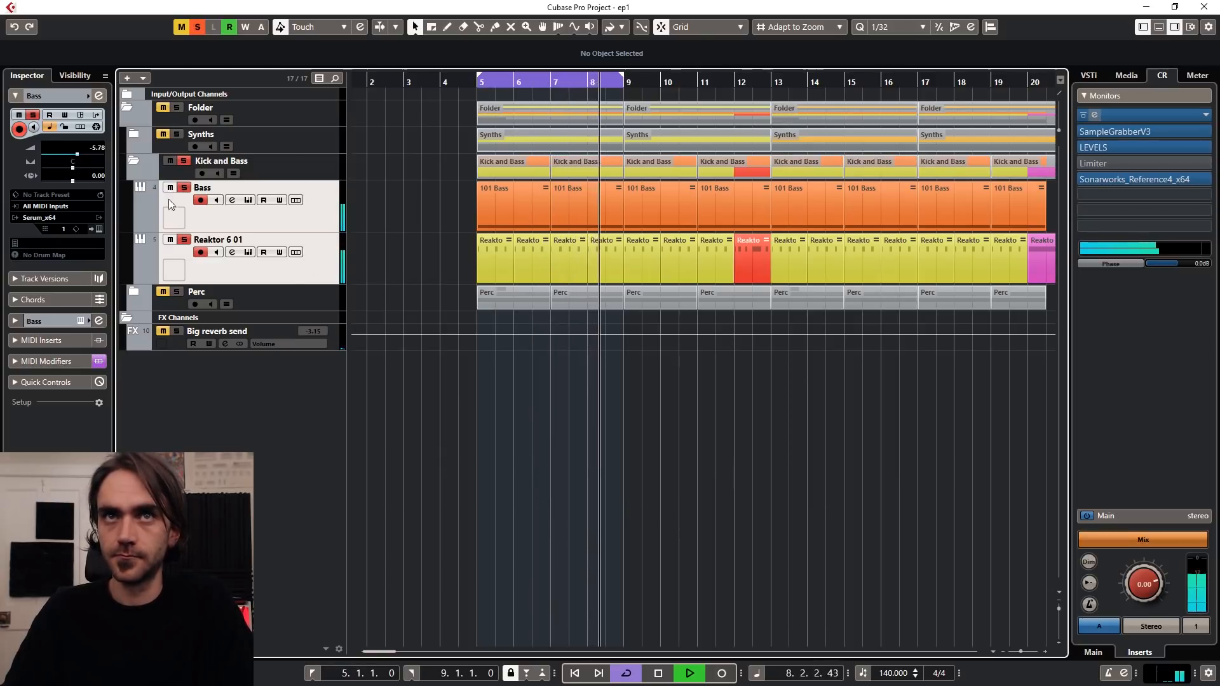
pyautogui.click(170, 240)
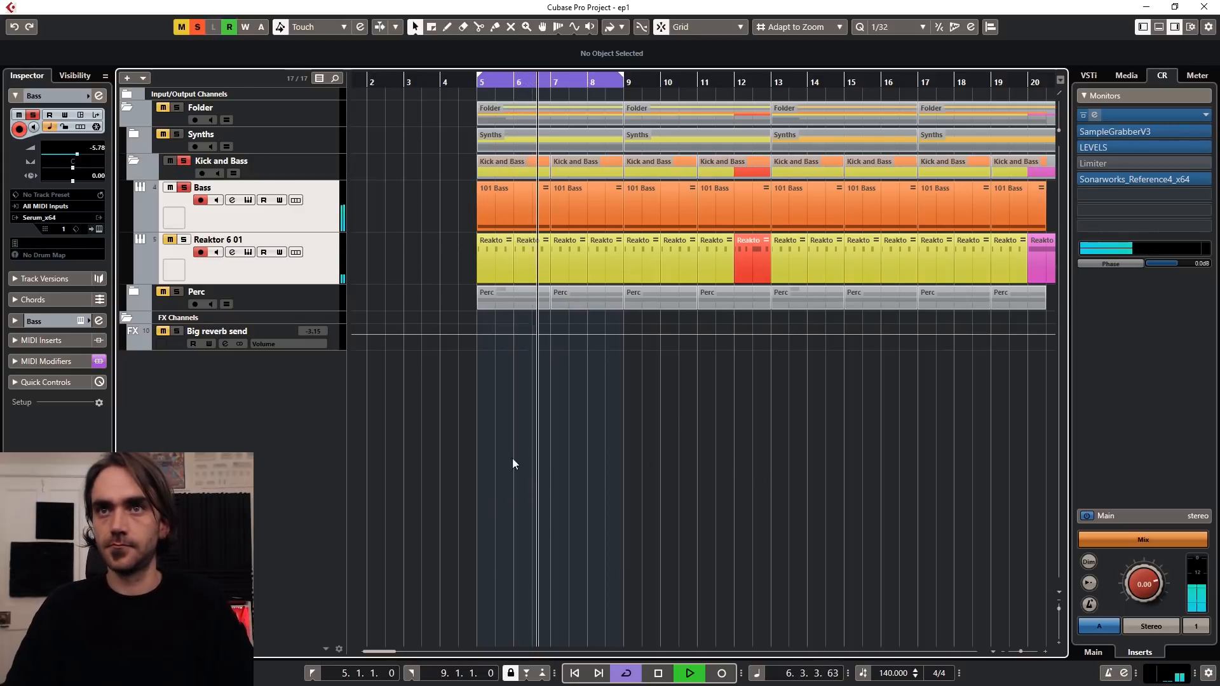
pyautogui.click(170, 188)
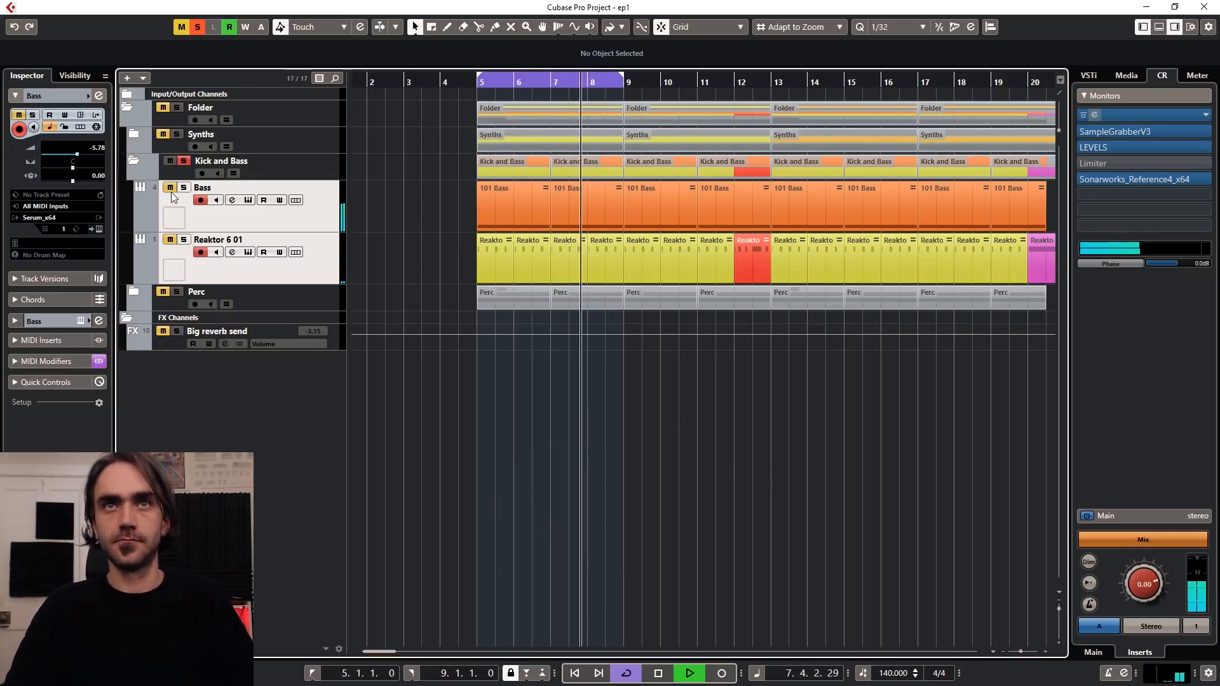
pyautogui.click(170, 240)
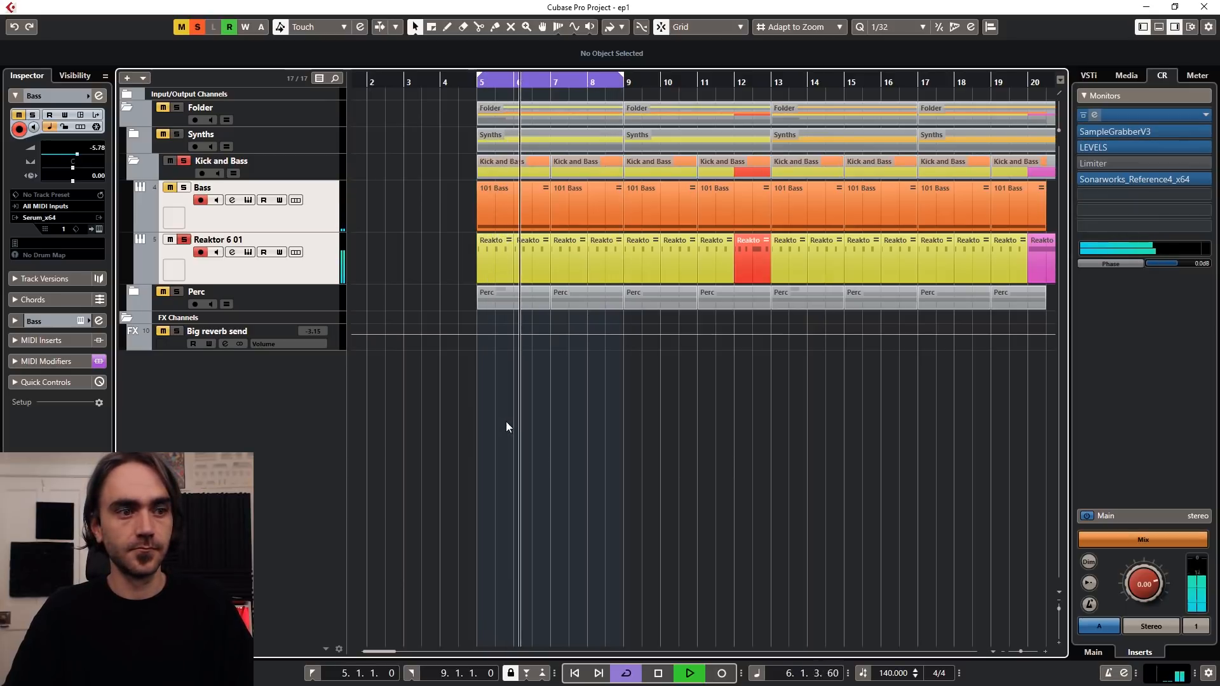
pyautogui.press('space')
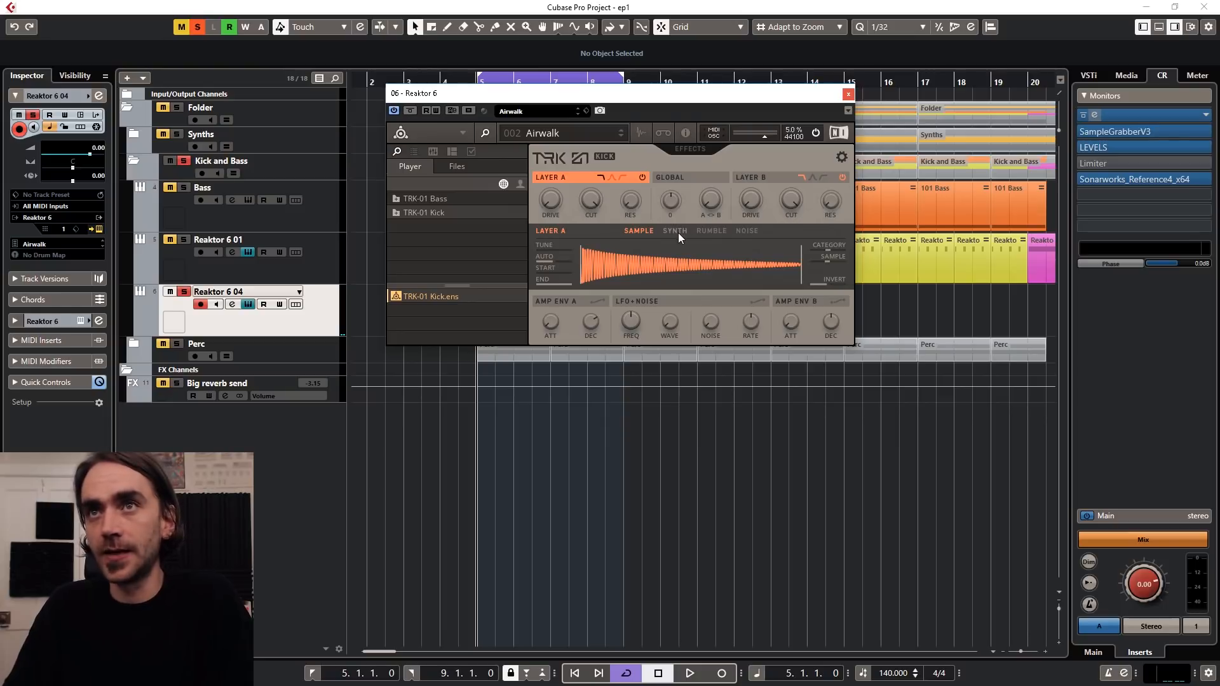
# Step: Load the INIT - TRK-01 Kick preset in Reaktor and switch Layer A and Layer B from Sample to Synth
pyautogui.click(544, 132)
pyautogui.click(578, 182)
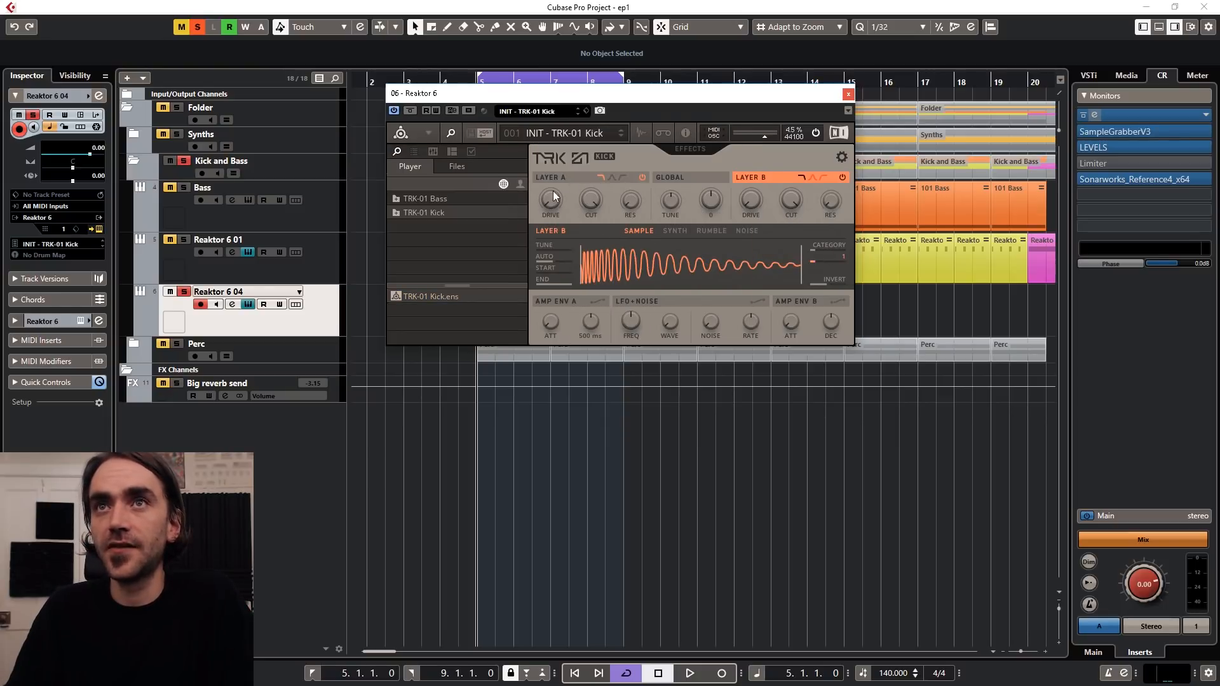
pyautogui.click(563, 176)
pyautogui.click(743, 180)
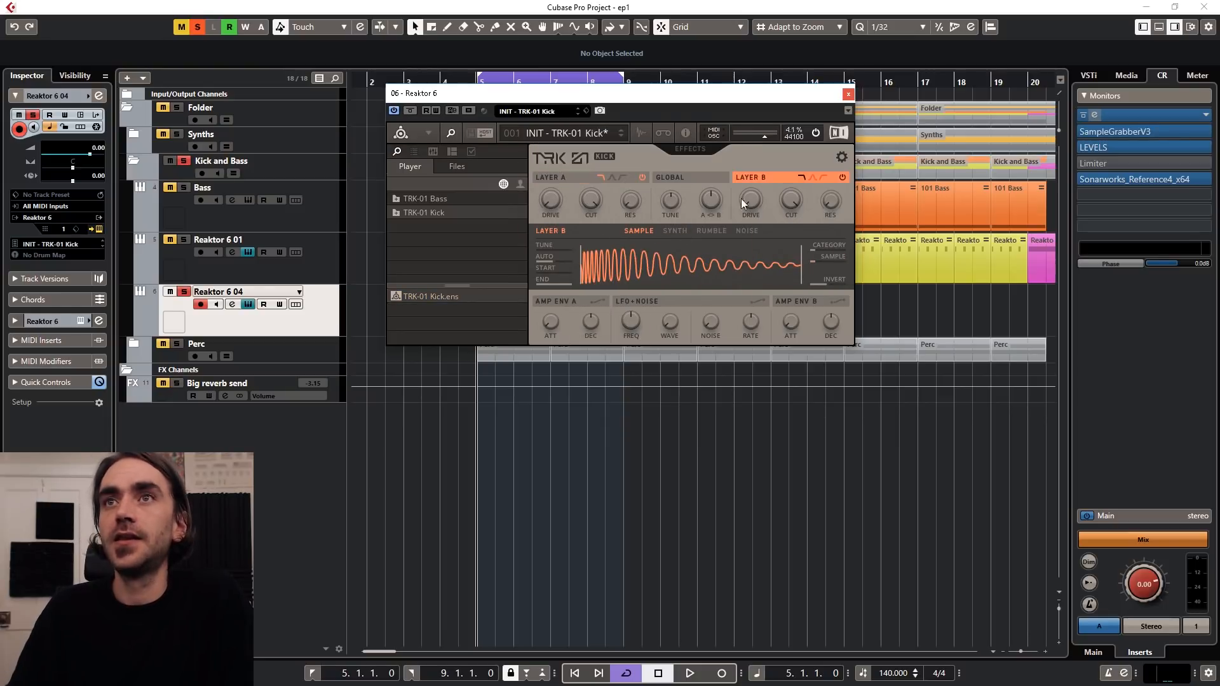
pyautogui.click(672, 231)
pyautogui.click(623, 212)
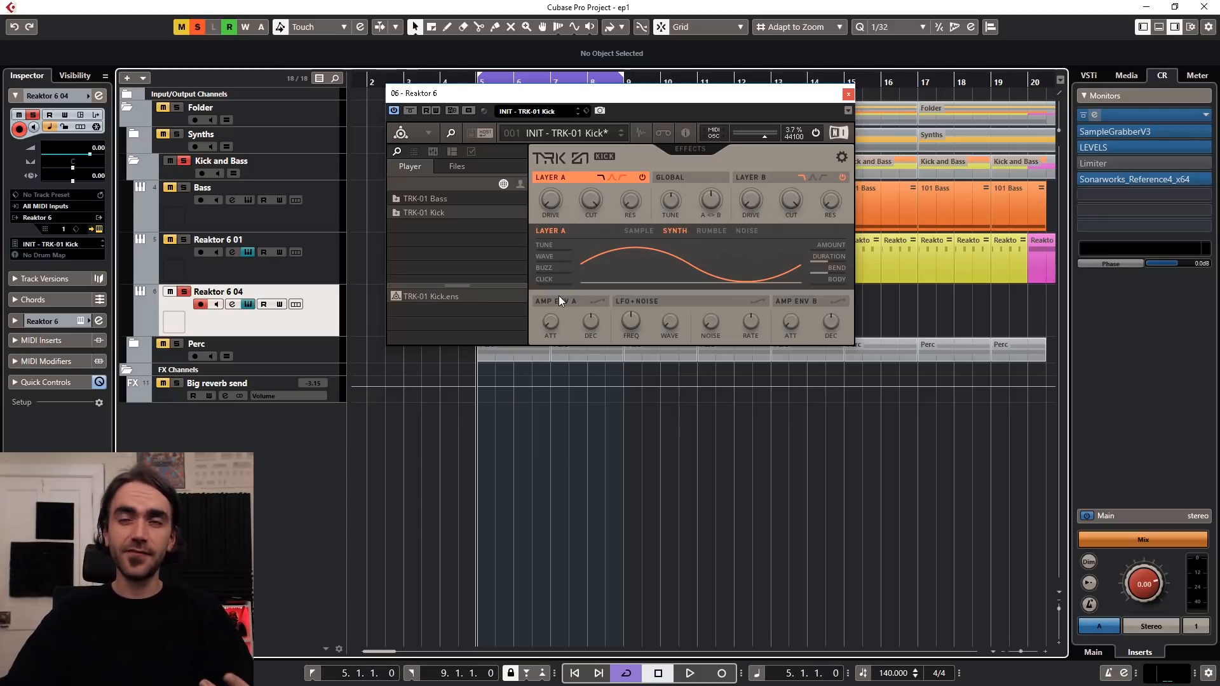
# Step: Set the Amp Env A decay to 742 ms and check the envelope and both layers' synth settings
pyautogui.moveTo(589, 326); pyautogui.dragTo(596, 315)
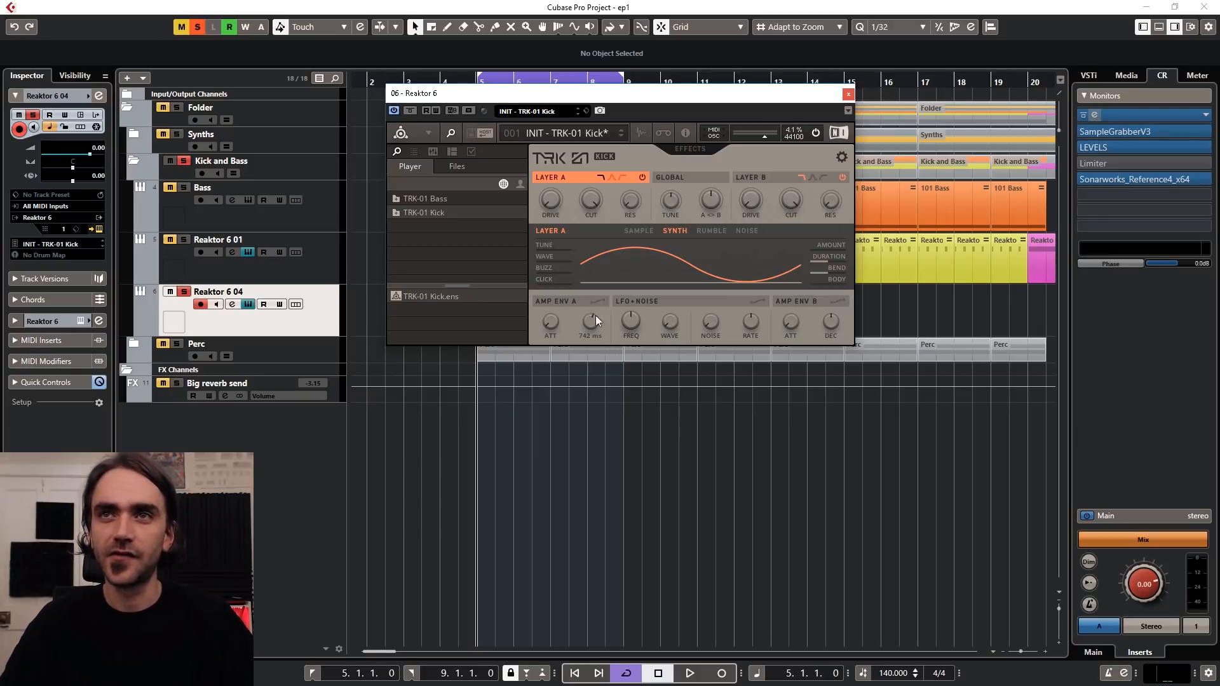
pyautogui.click(556, 304)
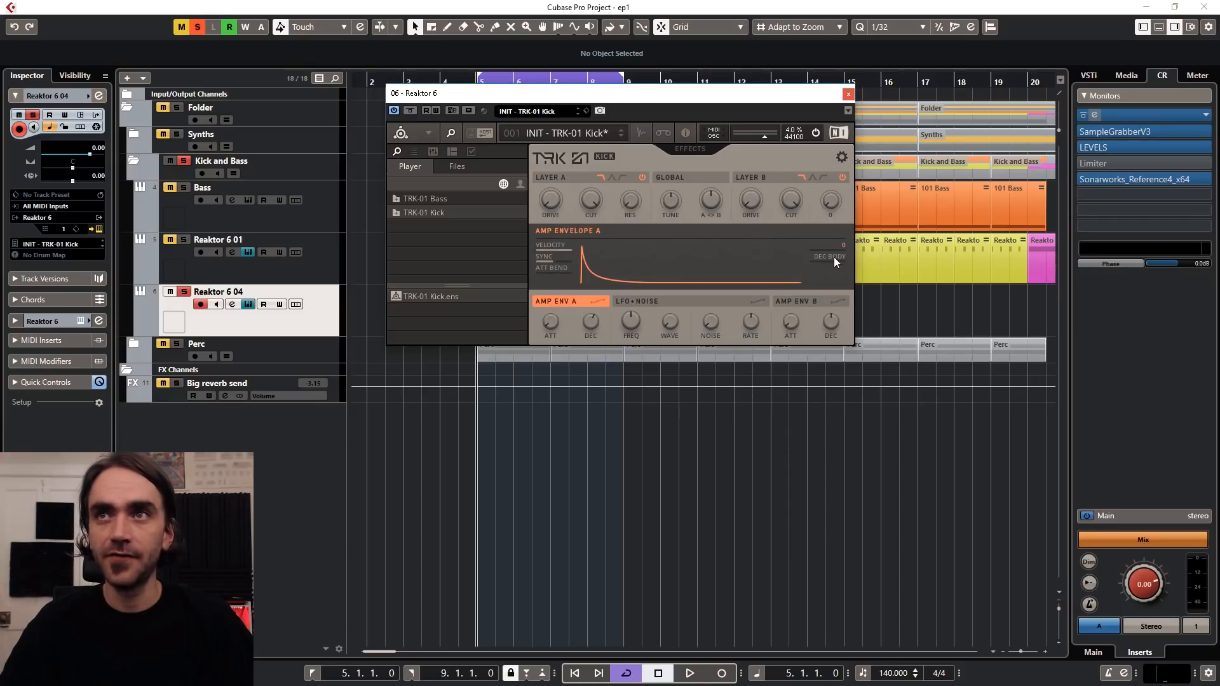
pyautogui.click(570, 177)
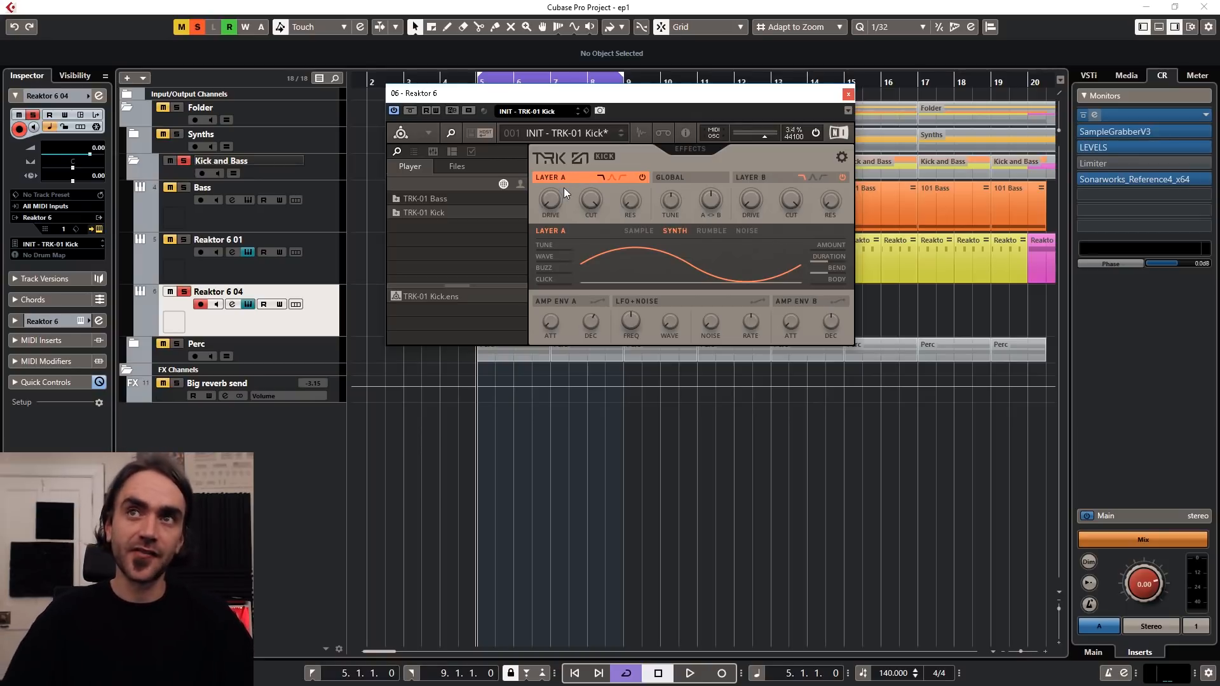
pyautogui.click(752, 180)
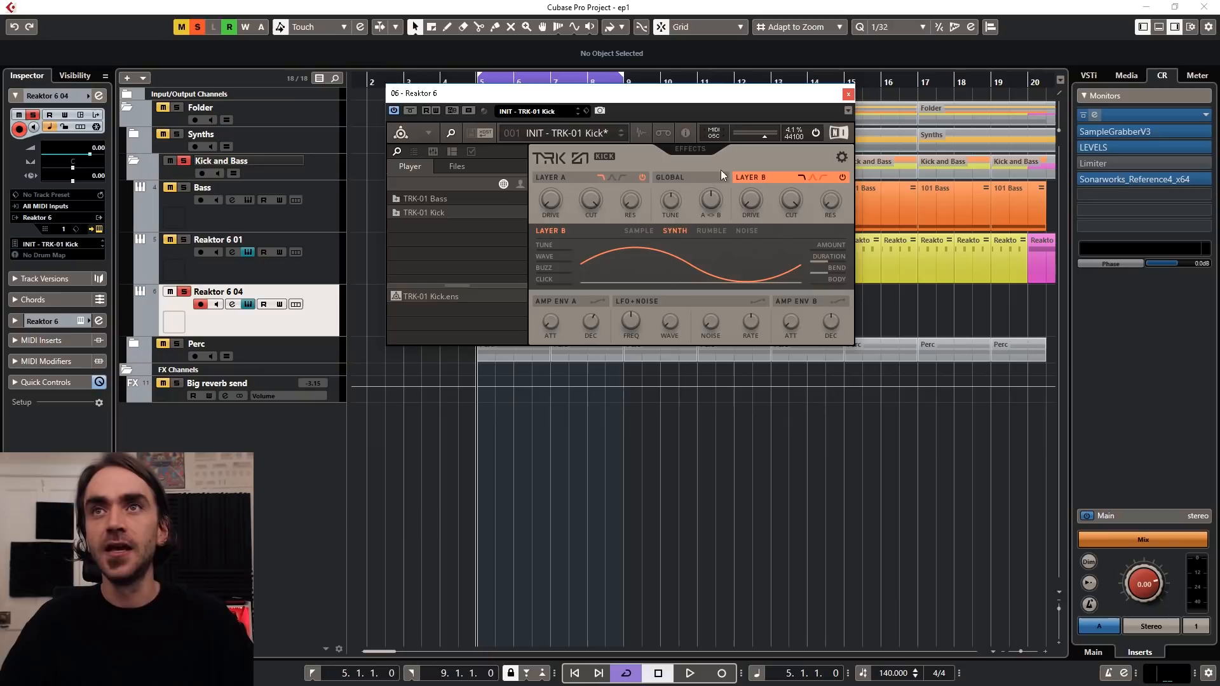
pyautogui.click(563, 181)
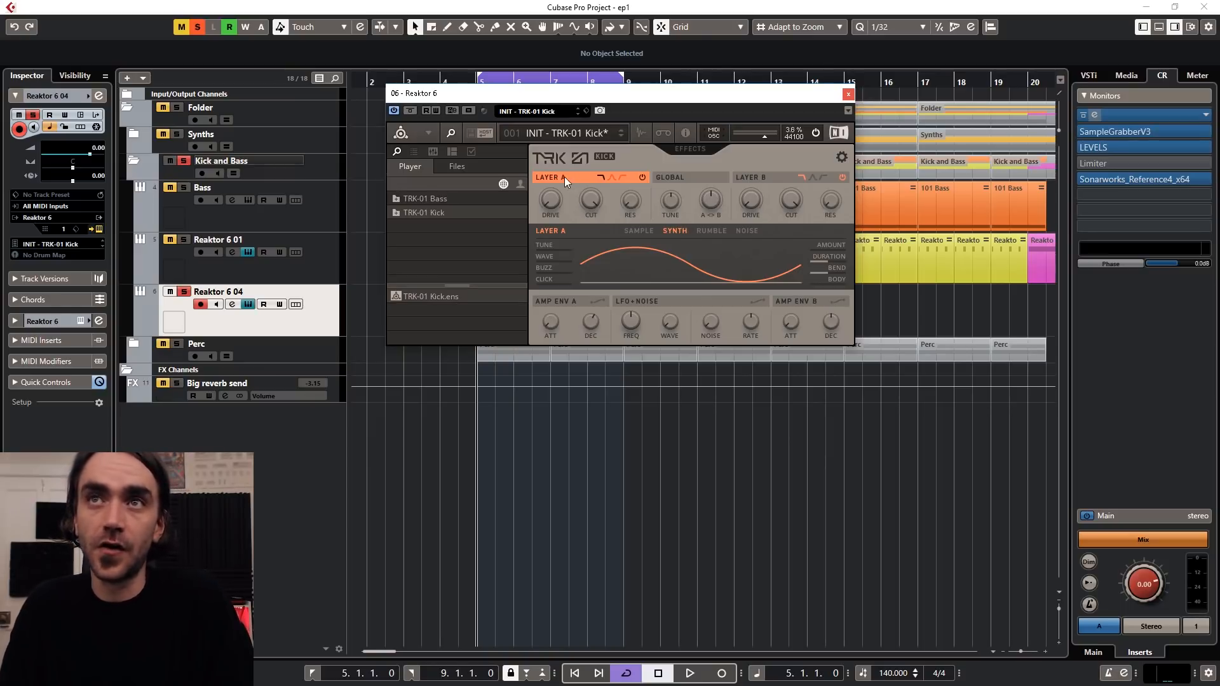
# Step: Raise Layer A's synth Amount and bring Bend and Body down to 0 while auditioning the kick
pyautogui.moveTo(840, 246); pyautogui.dragTo(848, 215)
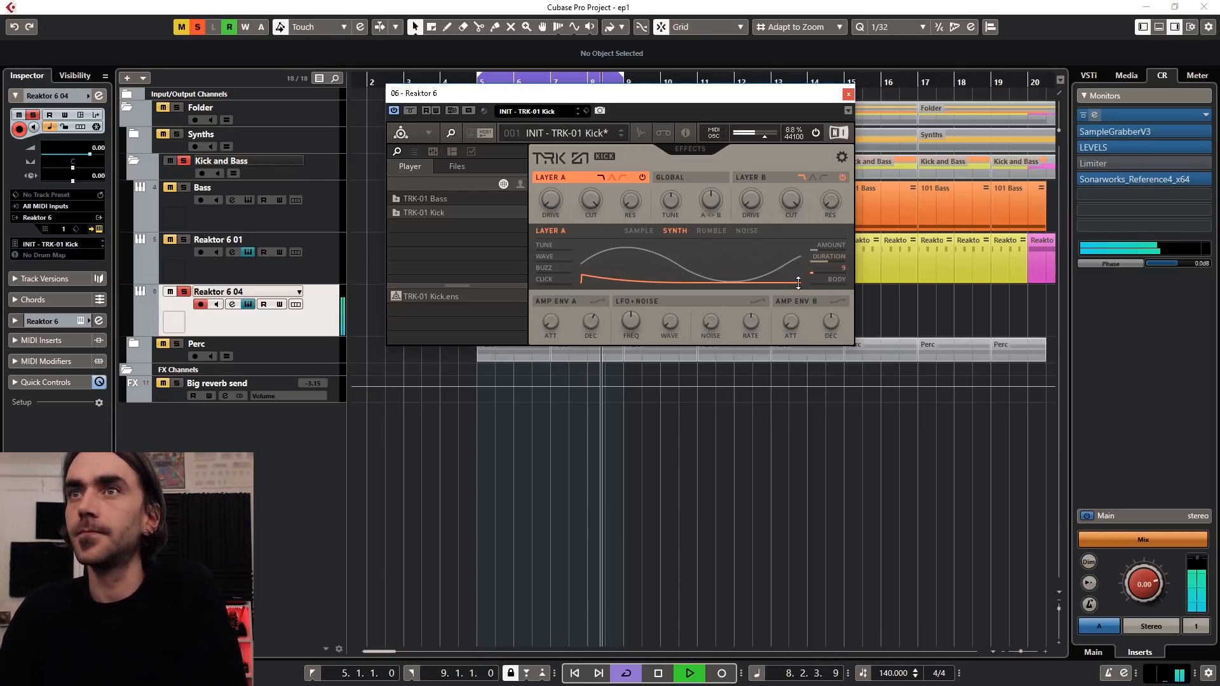
pyautogui.moveTo(839, 273); pyautogui.dragTo(829, 295)
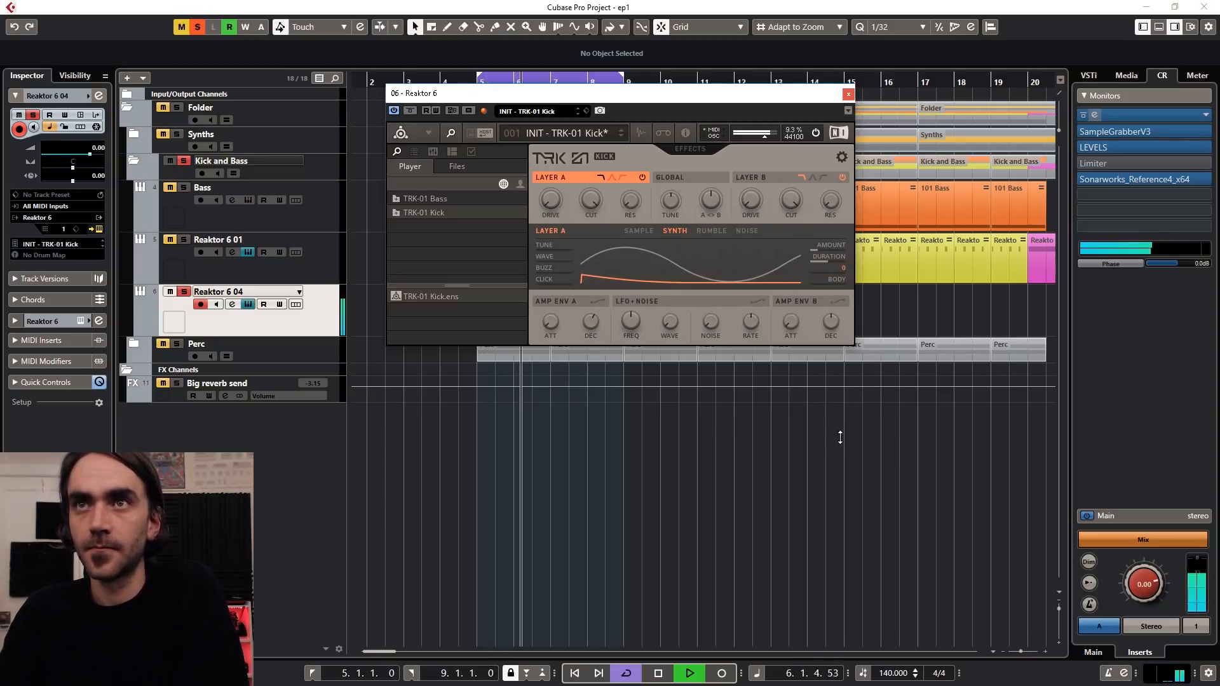
pyautogui.press('space')
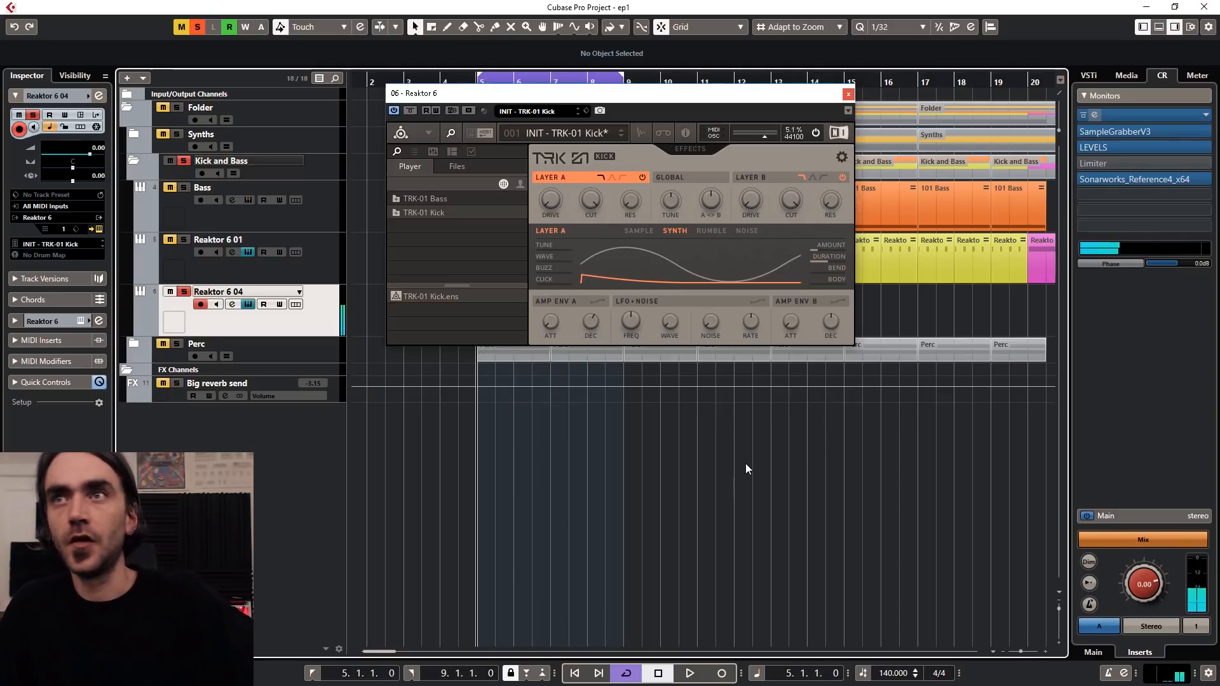
pyautogui.moveTo(839, 270)
pyautogui.mouseDown()
pyautogui.moveTo(846, 199)
pyautogui.moveTo(838, 286)
pyautogui.mouseUp()
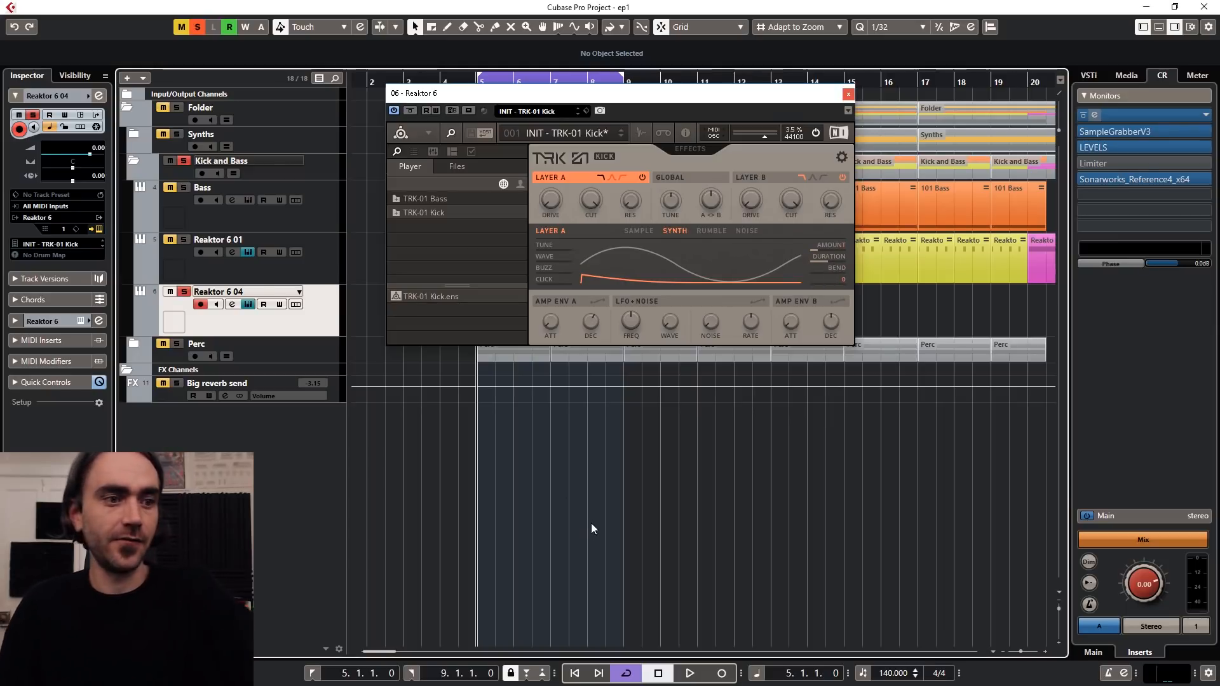
# Step: Fine-tune Layer A's Amount and Bend during loop playback and lower the Reaktor 6 04 track volume to -1.41 dB
pyautogui.press('space')
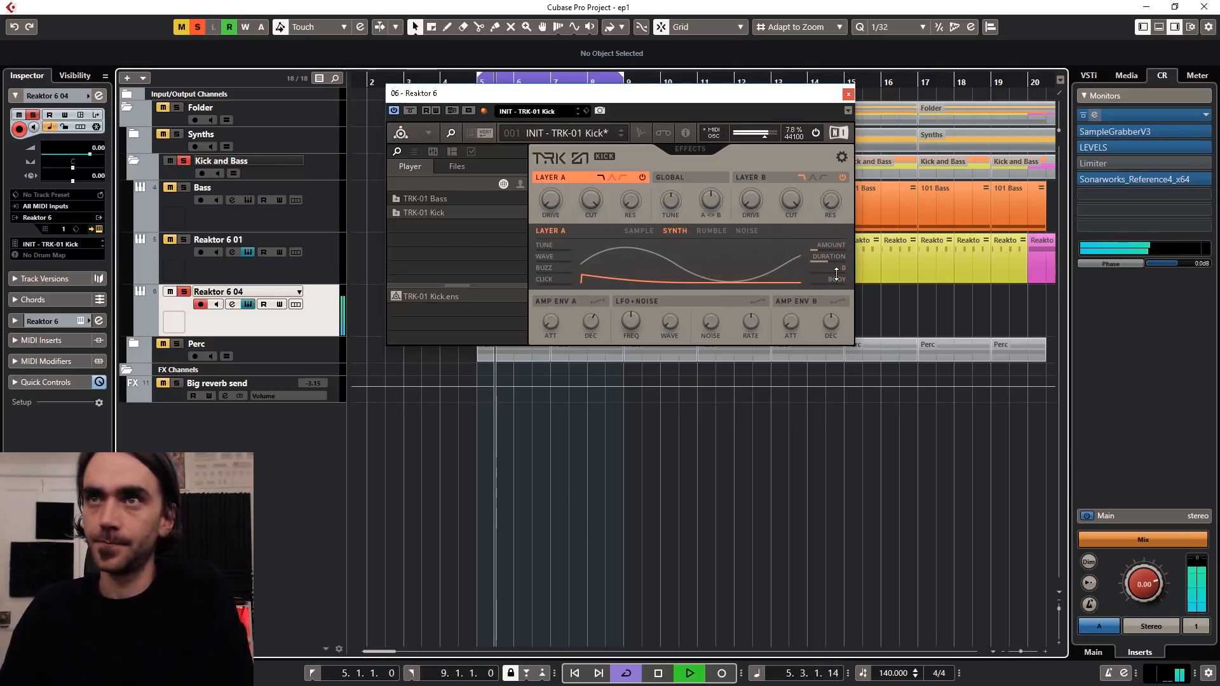
pyautogui.moveTo(839, 262); pyautogui.dragTo(839, 219)
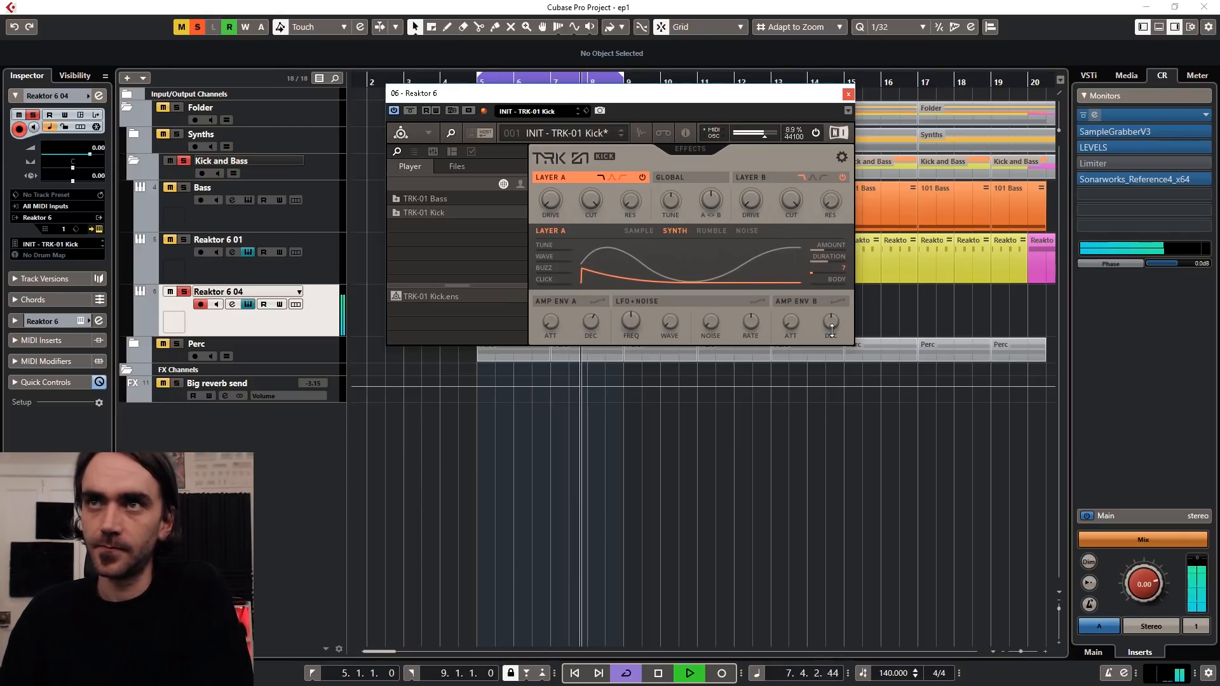
pyautogui.moveTo(839, 270); pyautogui.dragTo(832, 331)
pyautogui.moveTo(835, 247)
pyautogui.mouseDown()
pyautogui.moveTo(835, 267)
pyautogui.moveTo(844, 193)
pyautogui.moveTo(841, 259)
pyautogui.mouseUp()
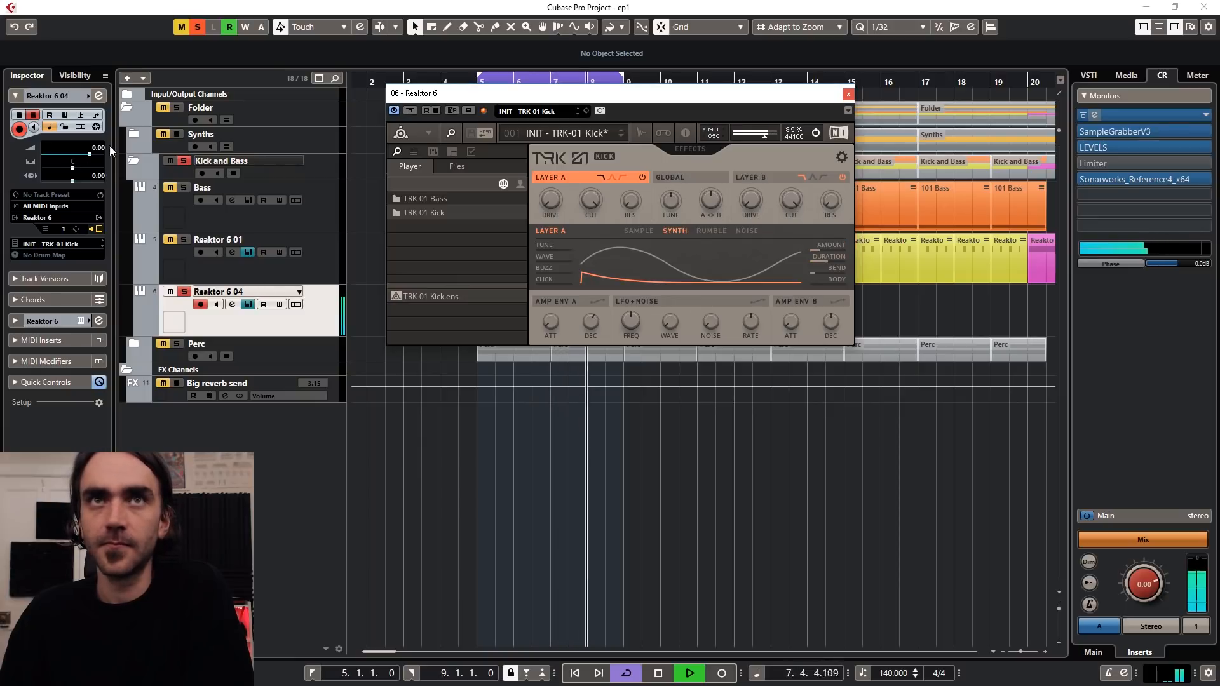
pyautogui.click(85, 155)
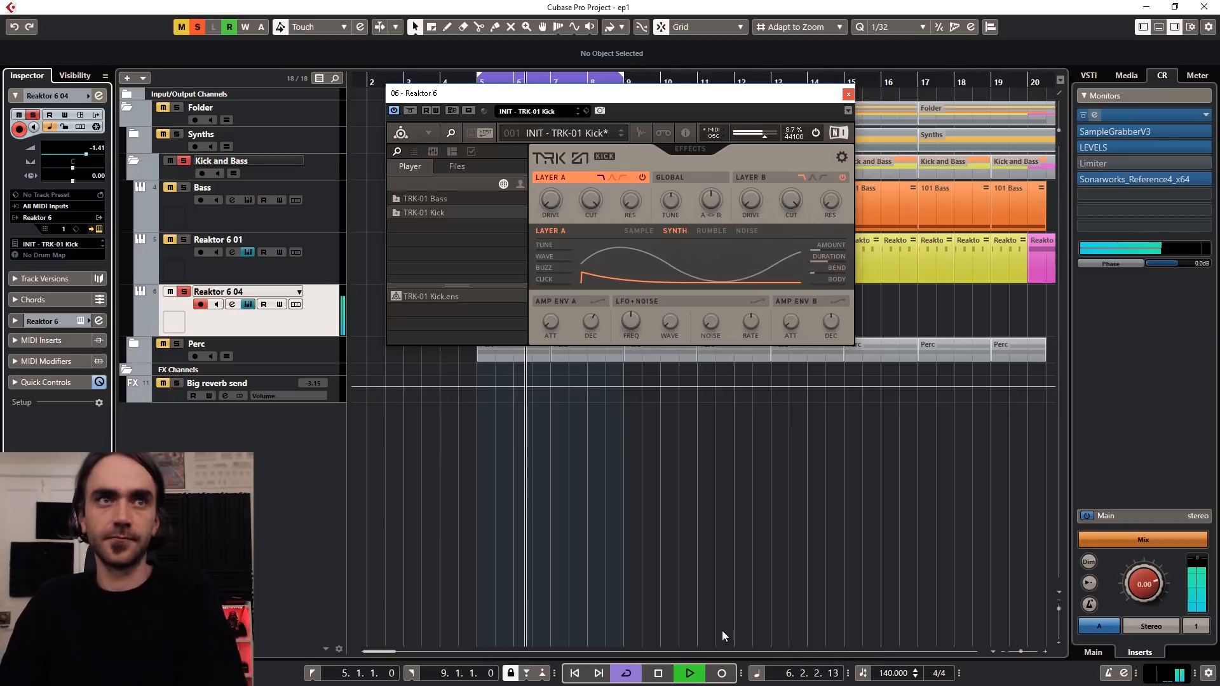
# Step: Stop playback, raise Amp Env A's attack slightly, and turn Layer B off so only Layer A sounds
pyautogui.press('space')
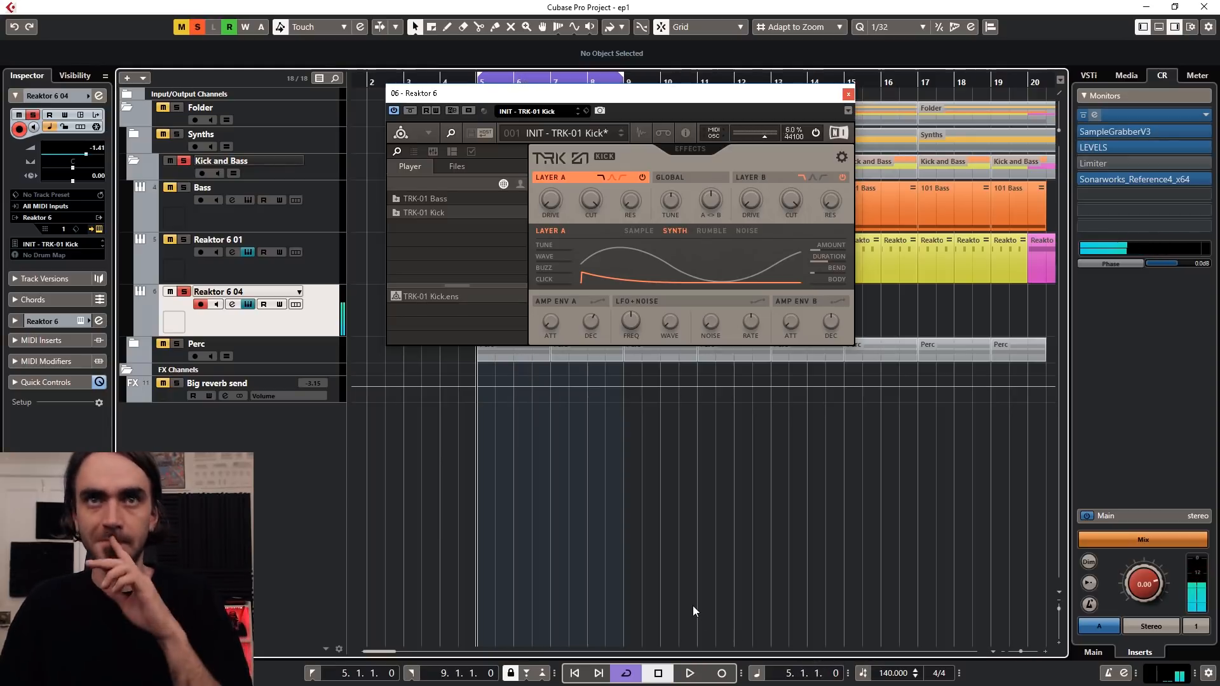
pyautogui.click(547, 301)
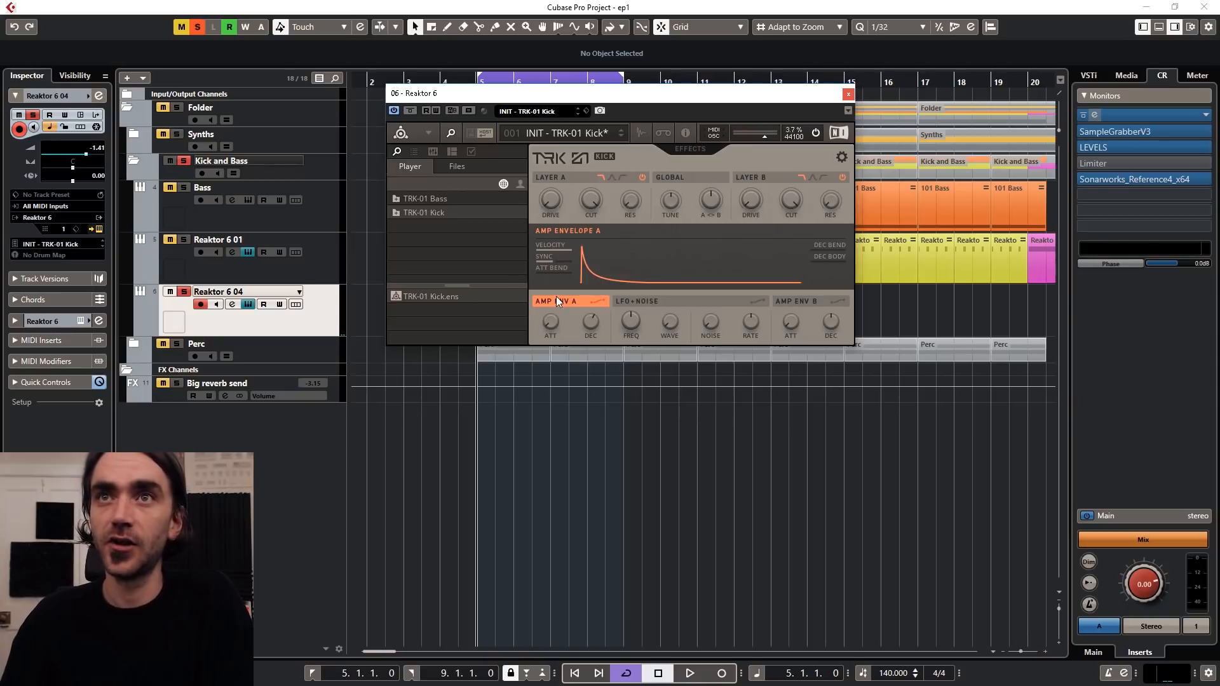
pyautogui.moveTo(551, 322); pyautogui.dragTo(555, 301)
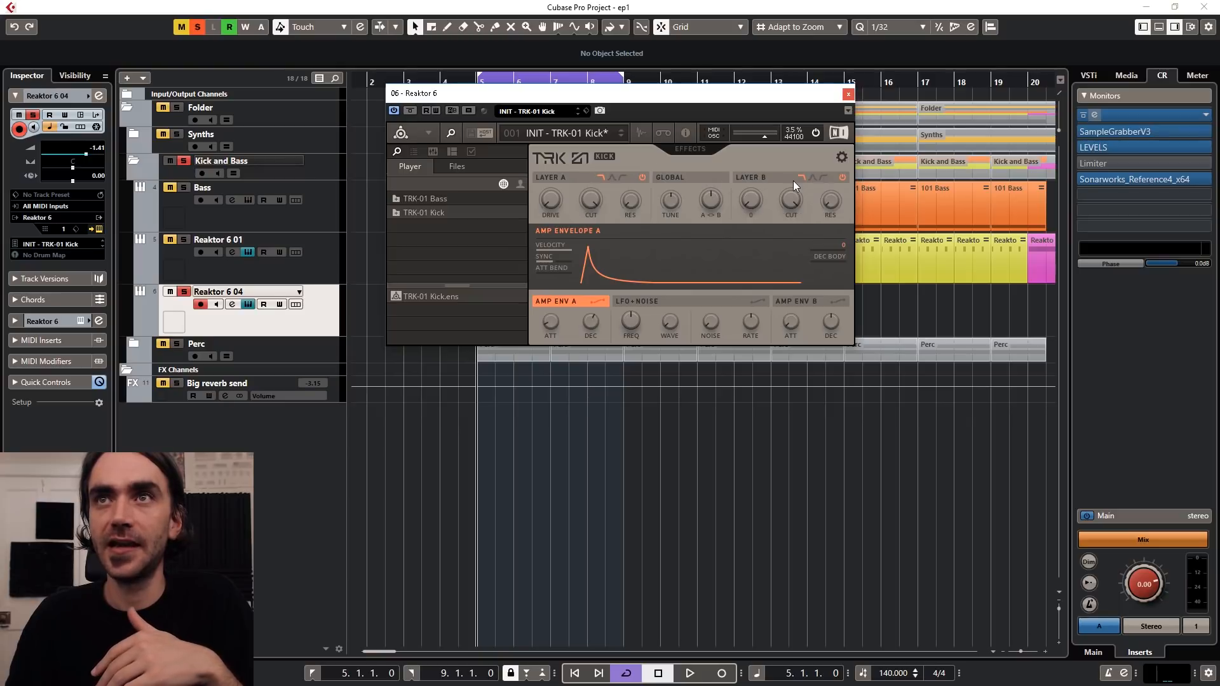
pyautogui.click(758, 175)
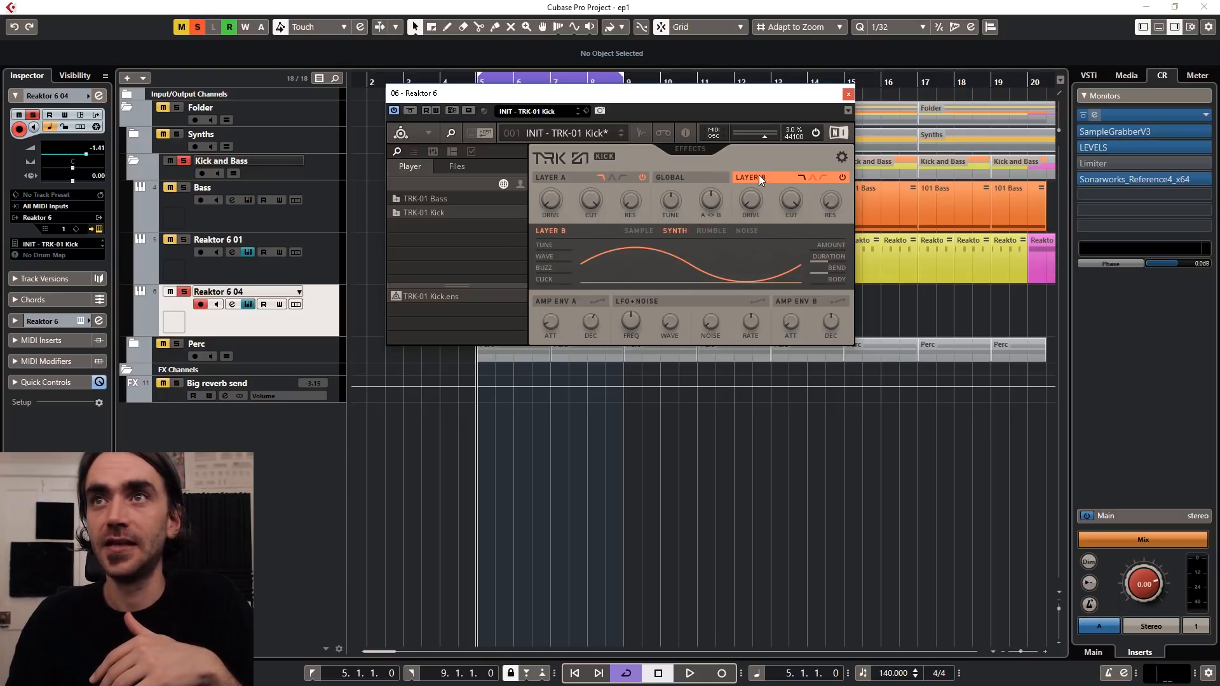
pyautogui.click(578, 176)
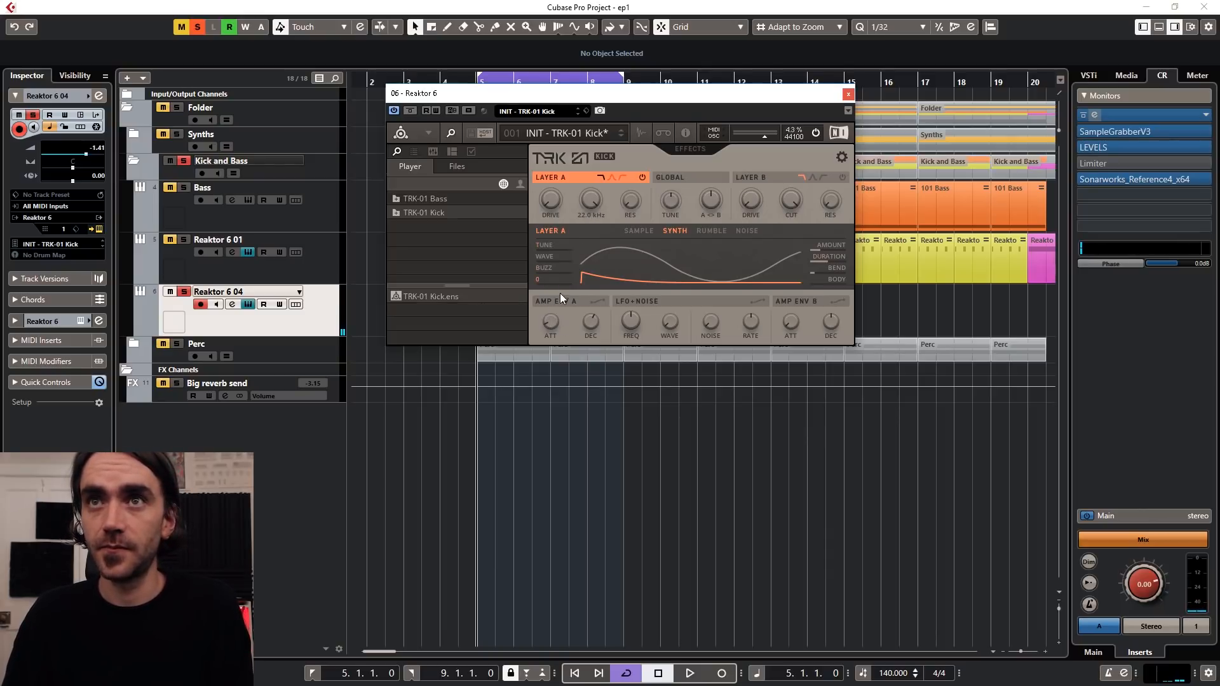
pyautogui.click(558, 299)
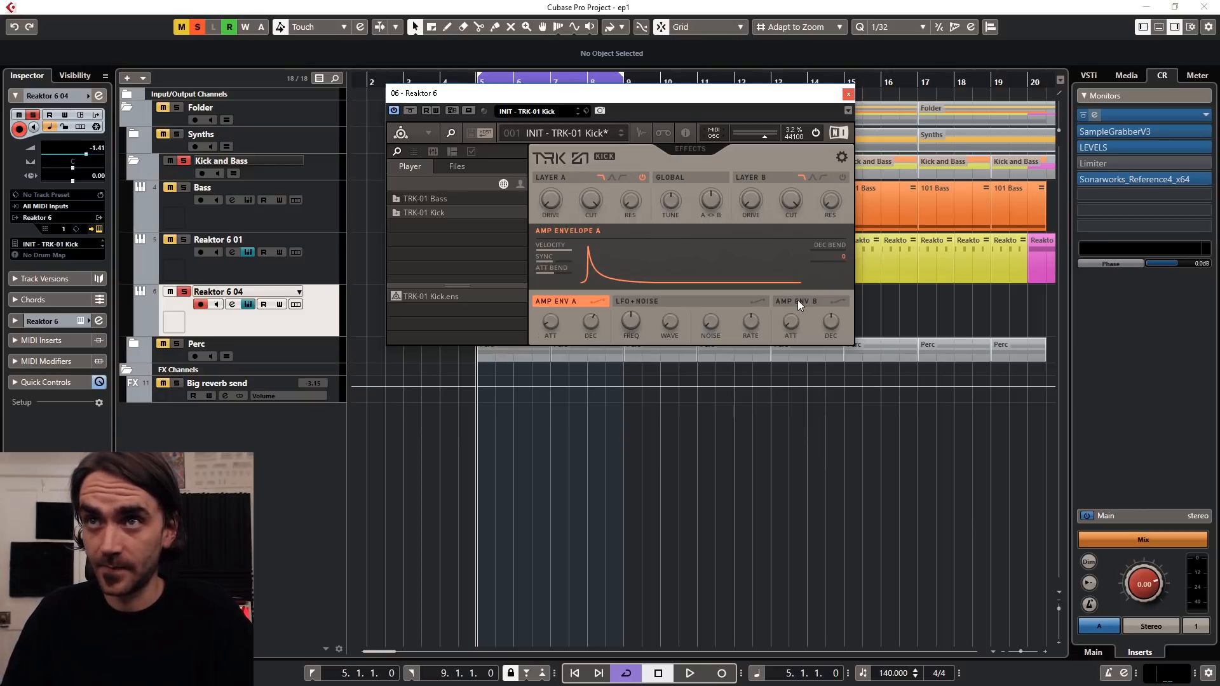
# Step: Fine-tune Amp Env A's attack to about 5 ms during loop playback
pyautogui.press('space')
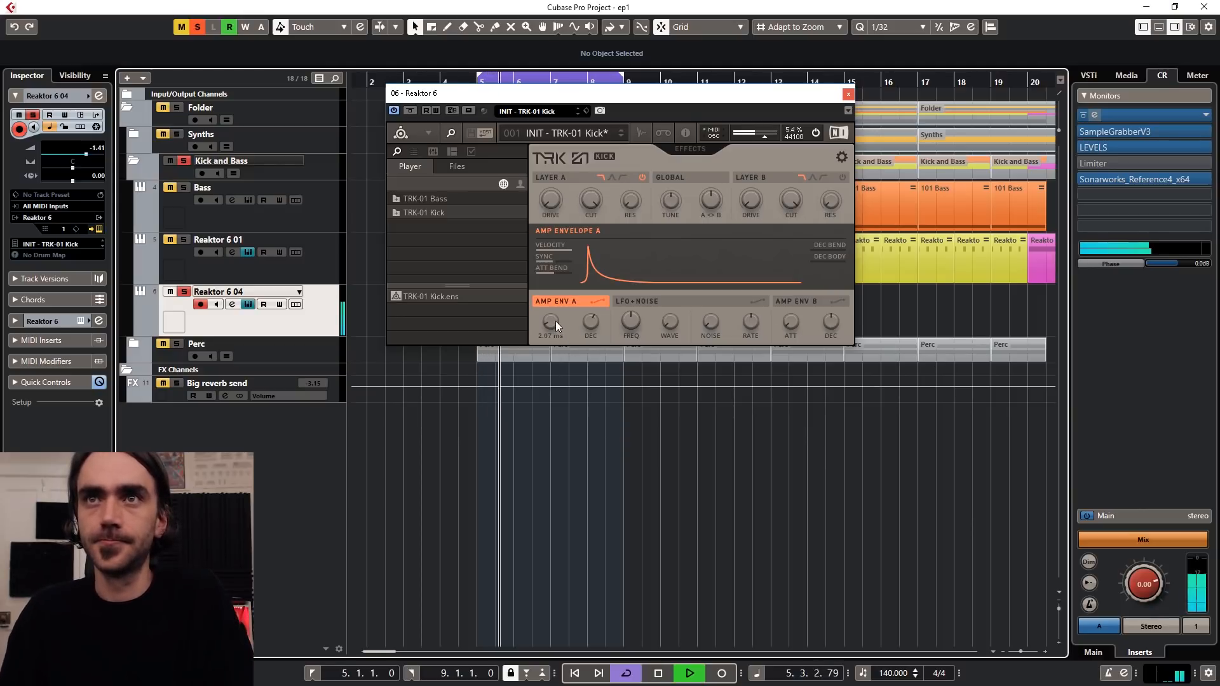
pyautogui.moveTo(555, 321); pyautogui.dragTo(555, 314)
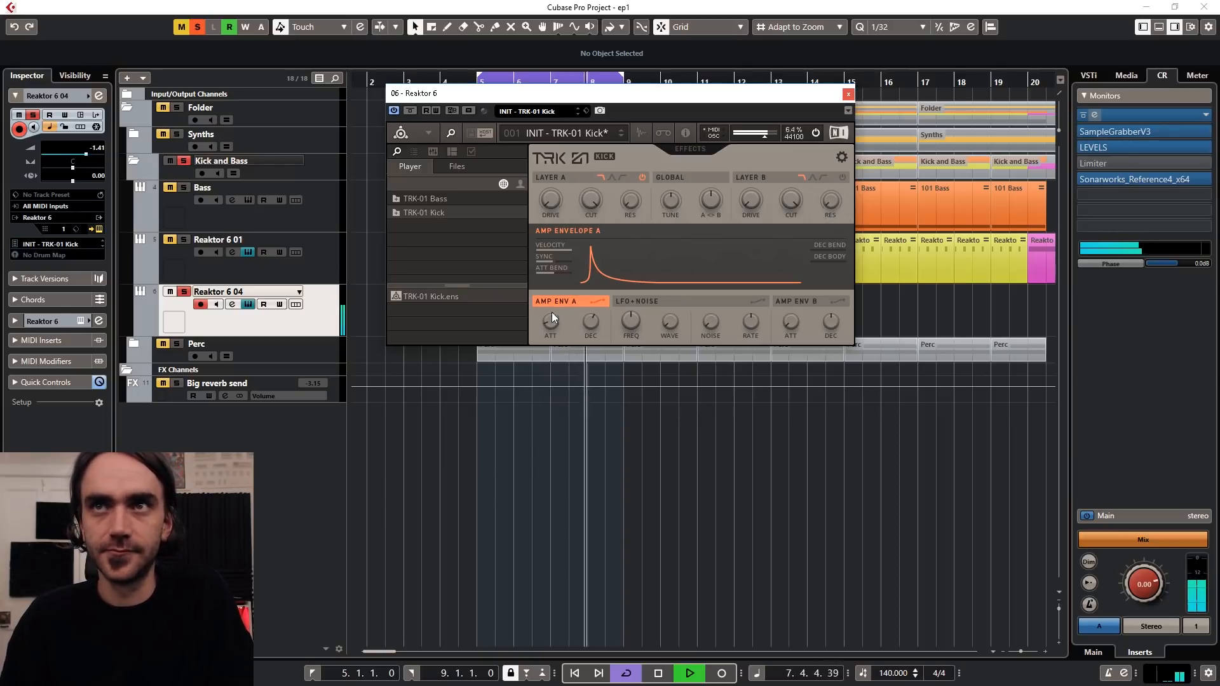
pyautogui.moveTo(553, 320); pyautogui.dragTo(551, 324)
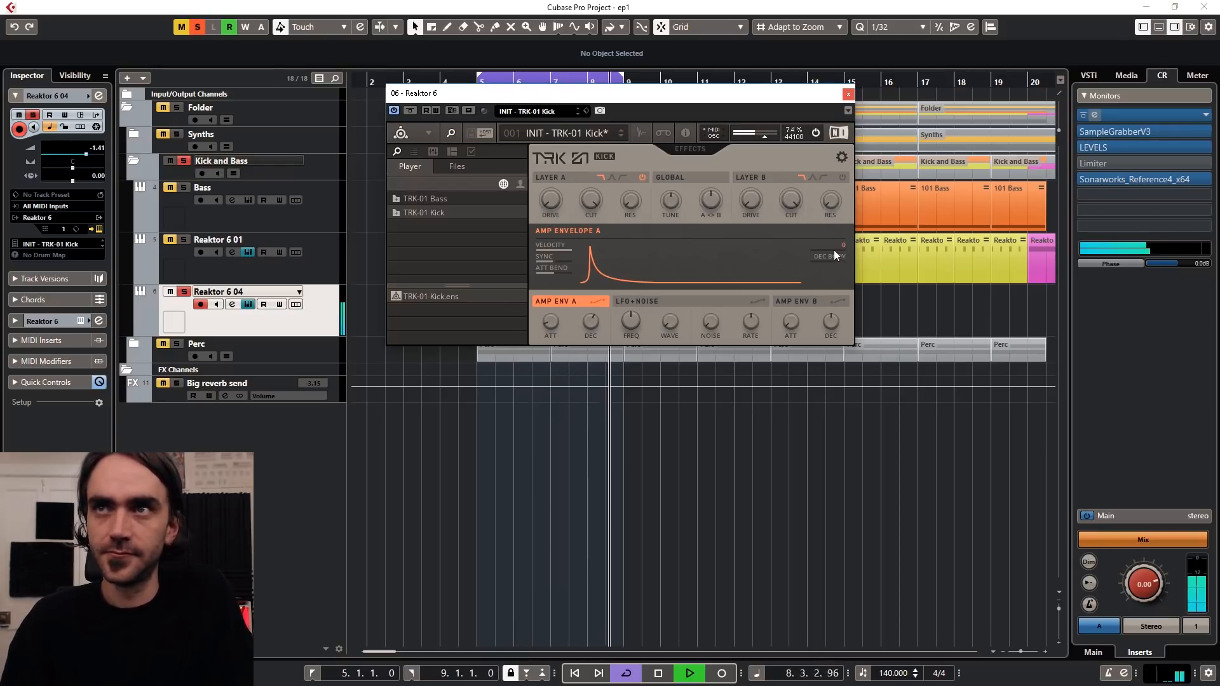
# Step: Raise Amp Envelope A's Dec Bend to about 36 and add a small amount of Dec Body
pyautogui.moveTo(834, 242); pyautogui.dragTo(840, 216)
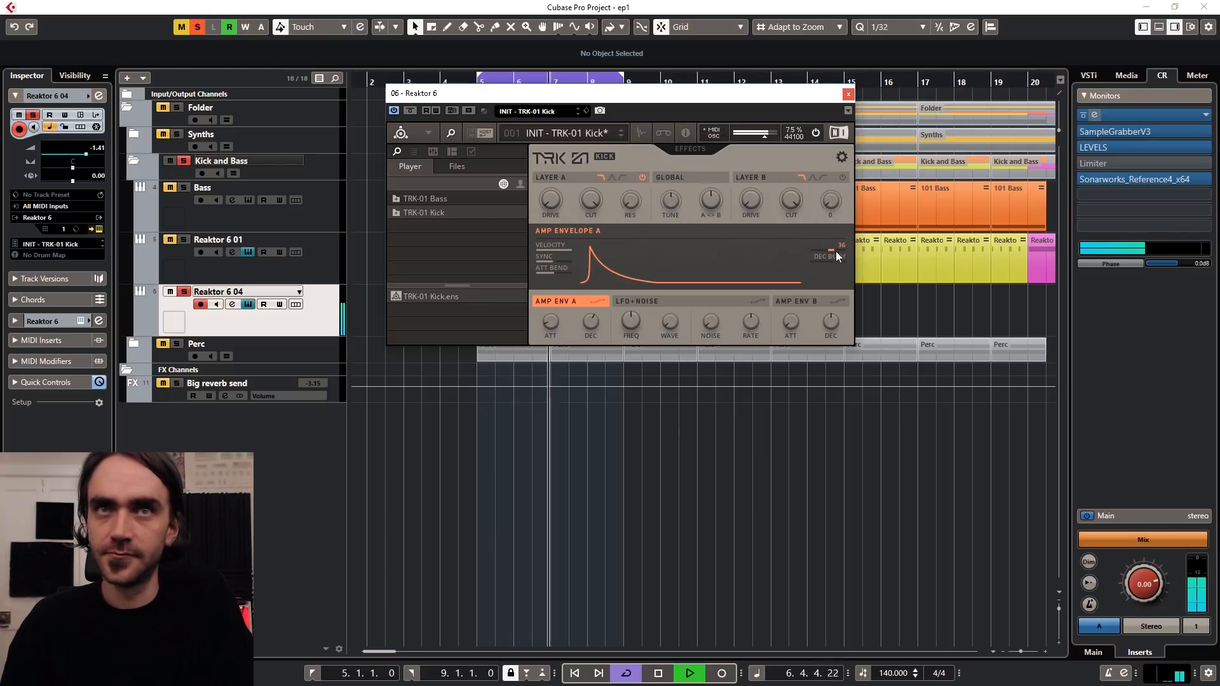
pyautogui.moveTo(838, 251)
pyautogui.mouseDown()
pyautogui.moveTo(848, 180)
pyautogui.moveTo(823, 304)
pyautogui.moveTo(827, 259)
pyautogui.moveTo(841, 250)
pyautogui.moveTo(825, 292)
pyautogui.moveTo(830, 260)
pyautogui.mouseUp()
pyautogui.rightClick(823, 264)
pyautogui.click(843, 592)
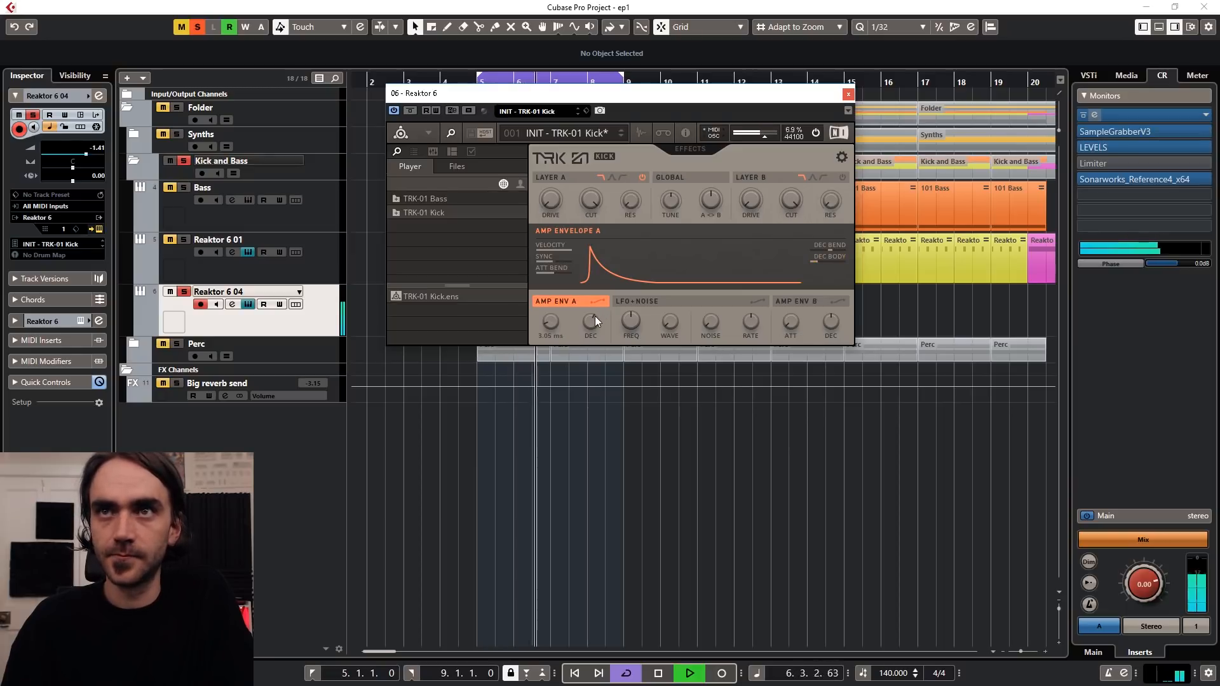
# Step: Fine-tune Amp Env A's decay while auditioning the loop, and stop playback
pyautogui.moveTo(593, 322); pyautogui.dragTo(592, 327)
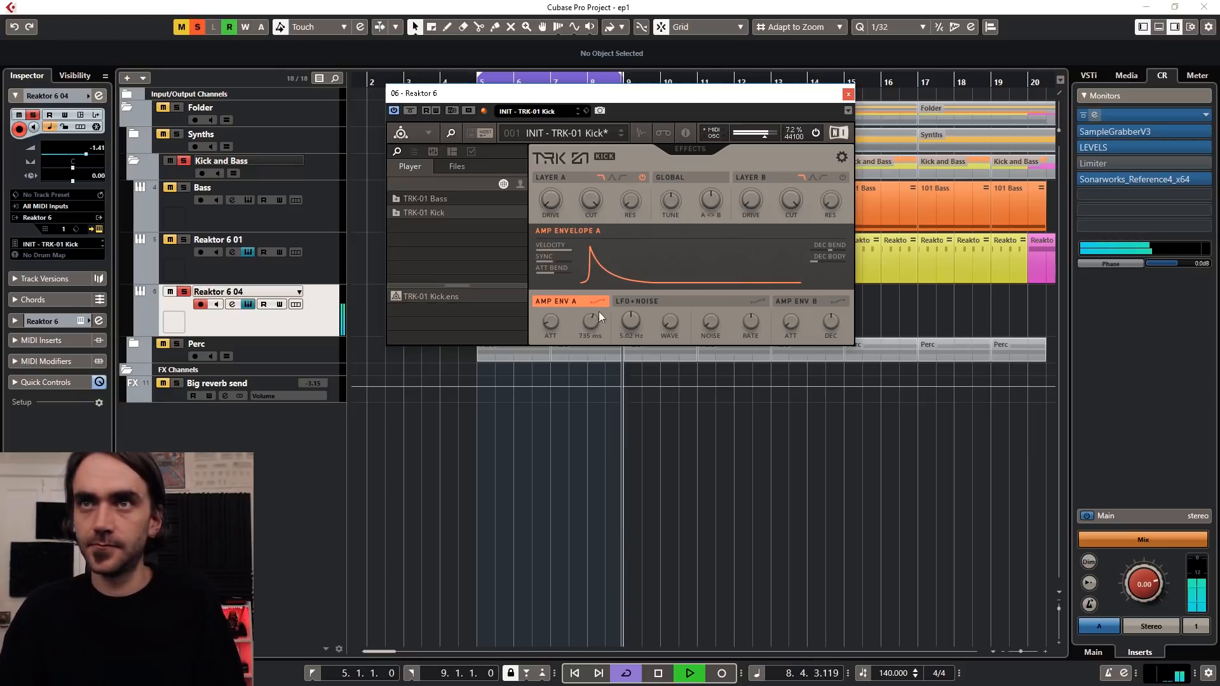
pyautogui.moveTo(592, 326); pyautogui.dragTo(592, 325)
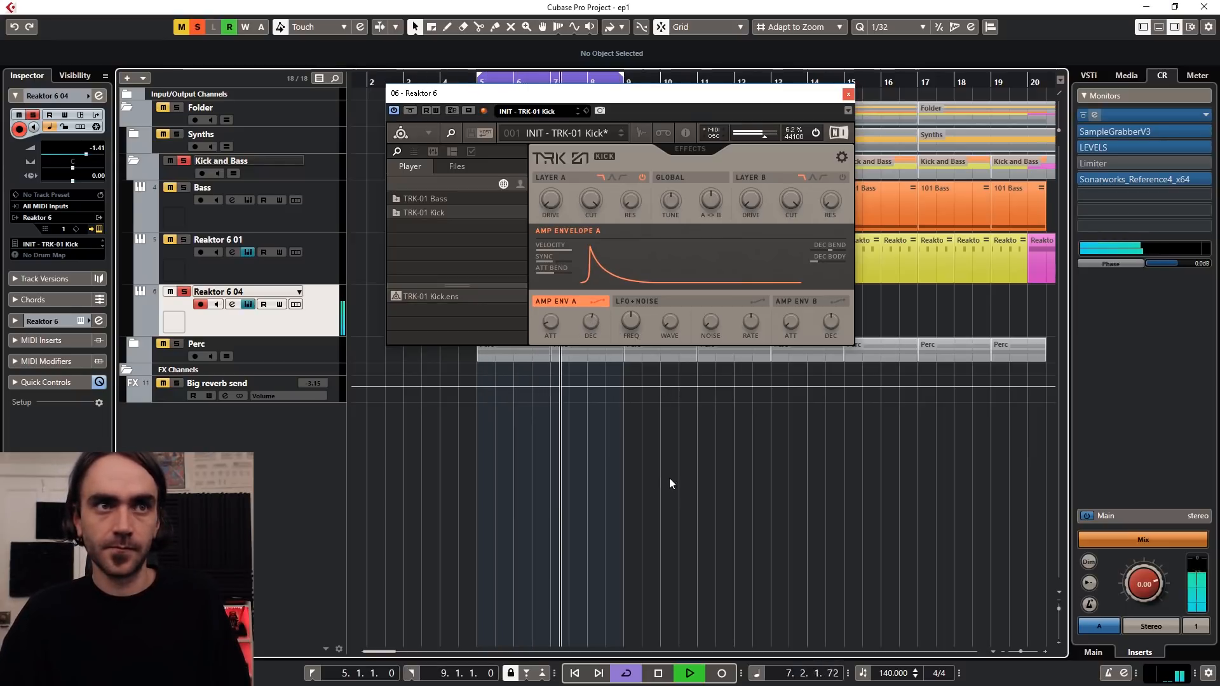
pyautogui.press('space')
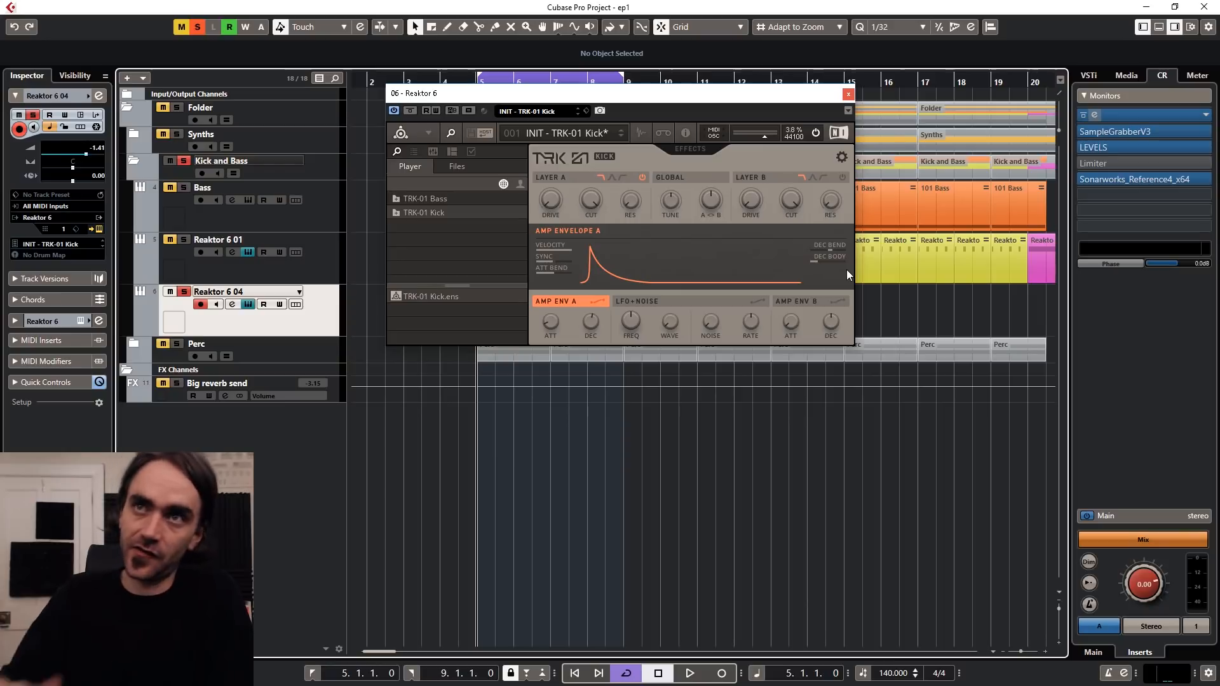
# Step: Turn Layer B back on, set its synth Amount to 86, and adjust its Bend and Body
pyautogui.click(758, 178)
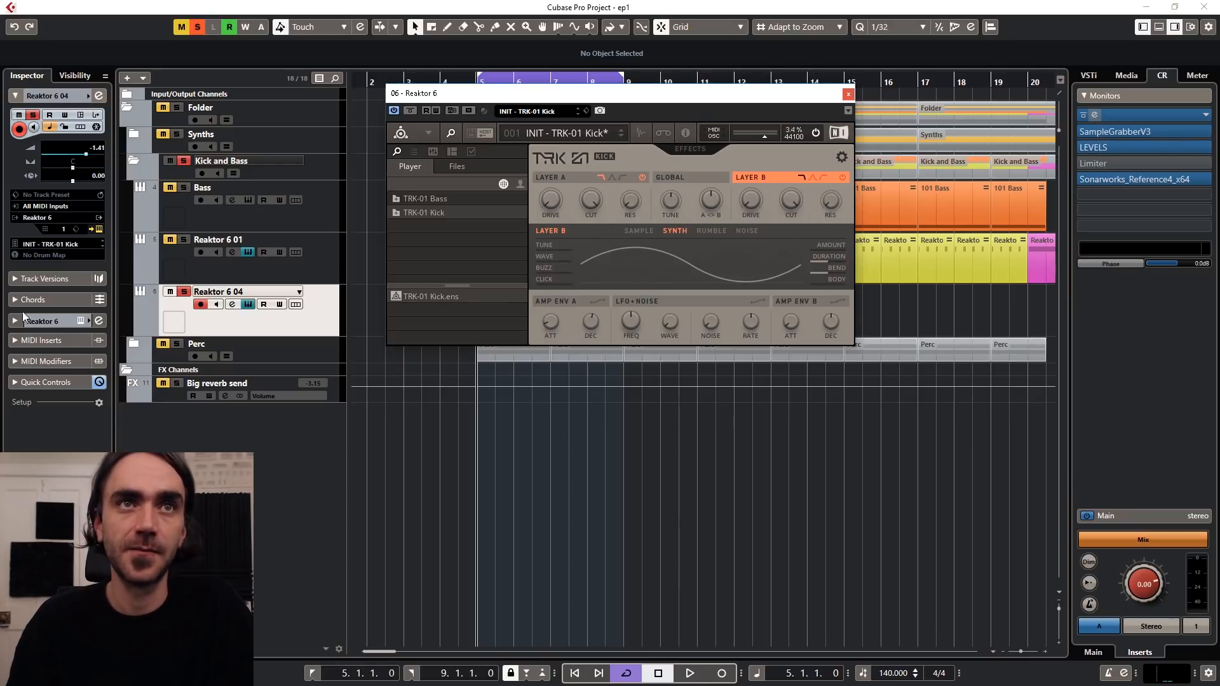
pyautogui.click(843, 178)
pyautogui.moveTo(834, 246); pyautogui.dragTo(845, 97)
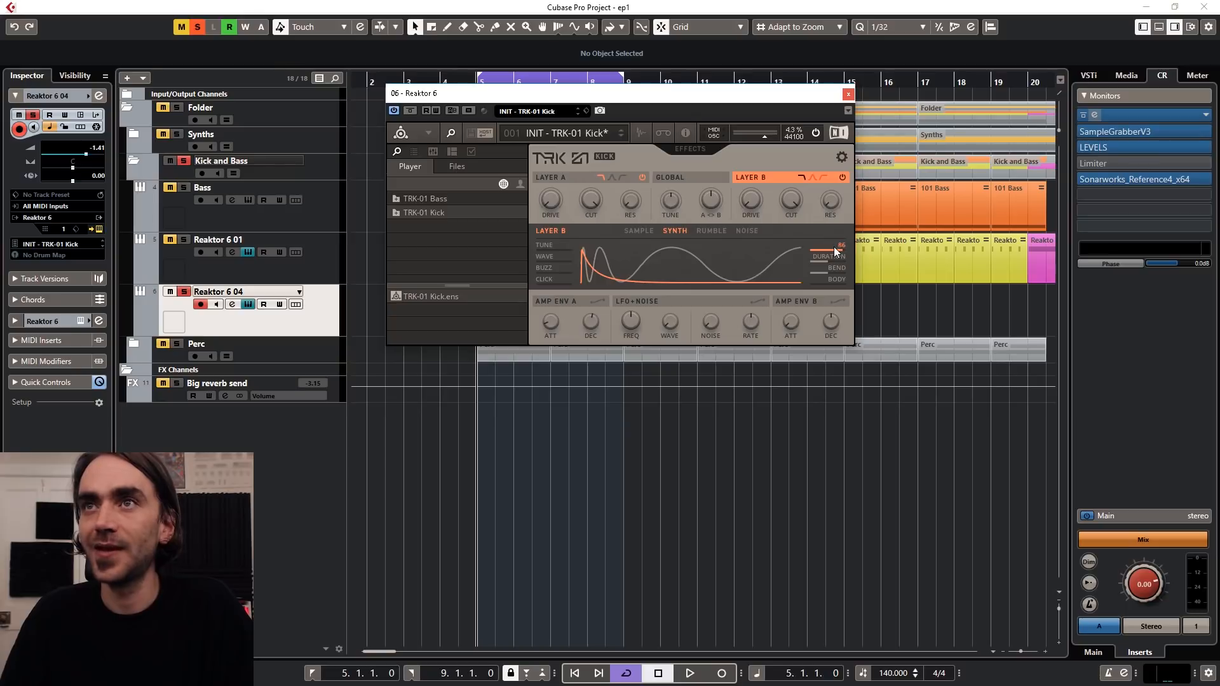
pyautogui.moveTo(834, 268); pyautogui.dragTo(837, 269)
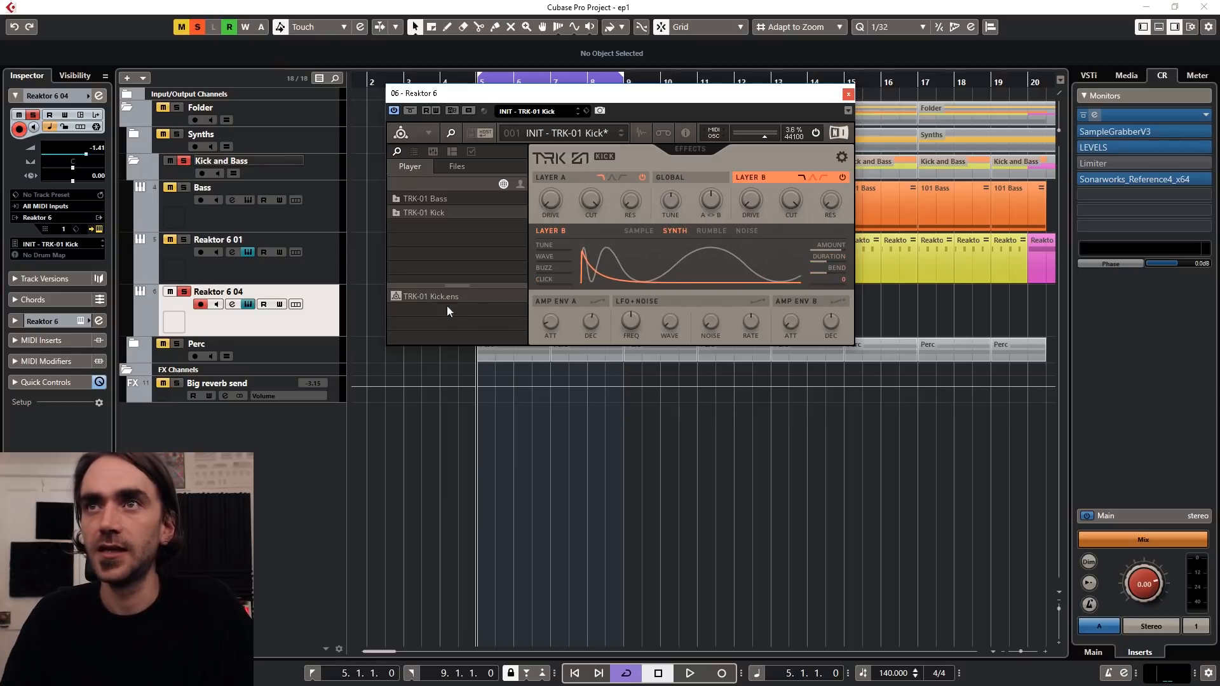
pyautogui.moveTo(851, 290); pyautogui.dragTo(821, 257)
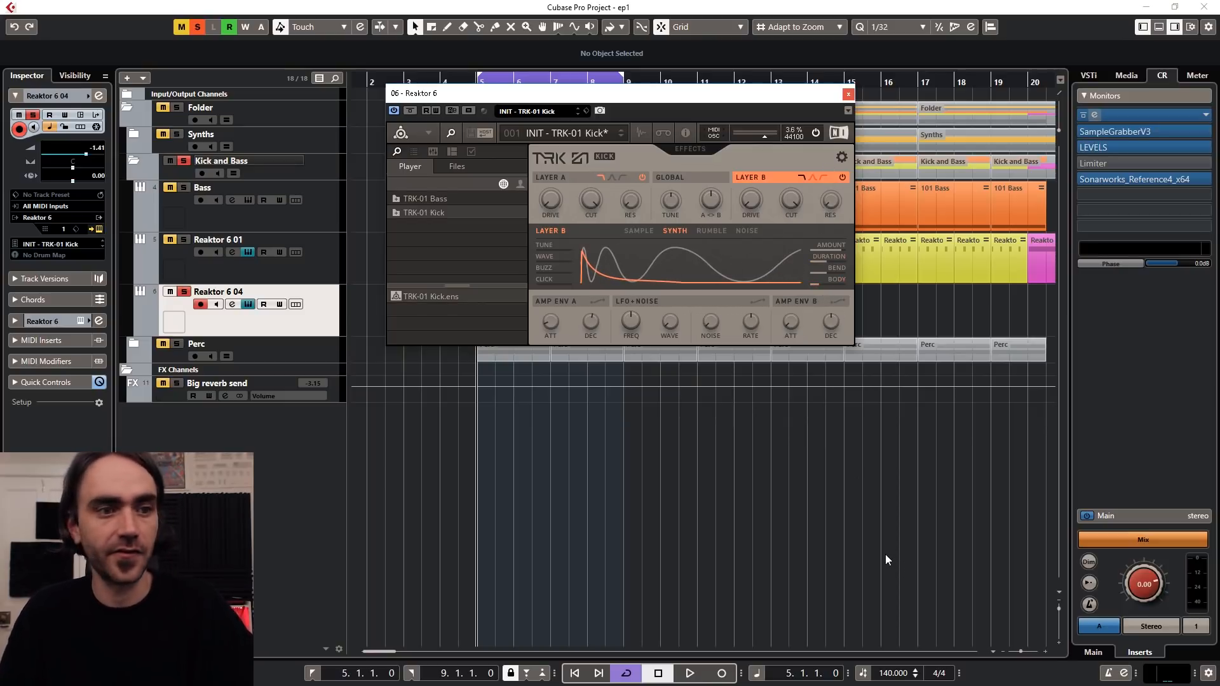
# Step: During loop playback, bring Layer B's Body down to 0 and set its Duration to about 70.5 ms
pyautogui.press('space')
pyautogui.moveTo(840, 281); pyautogui.dragTo(841, 345)
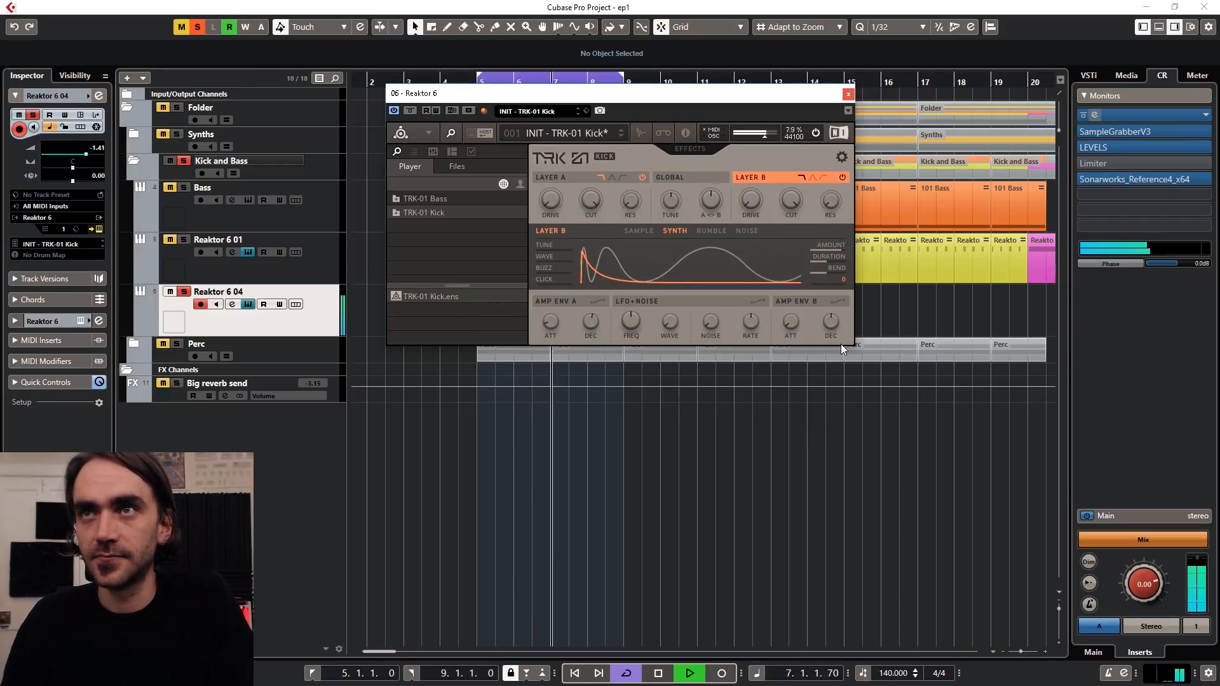
pyautogui.moveTo(834, 269)
pyautogui.mouseDown()
pyautogui.moveTo(829, 316)
pyautogui.moveTo(830, 277)
pyautogui.mouseUp()
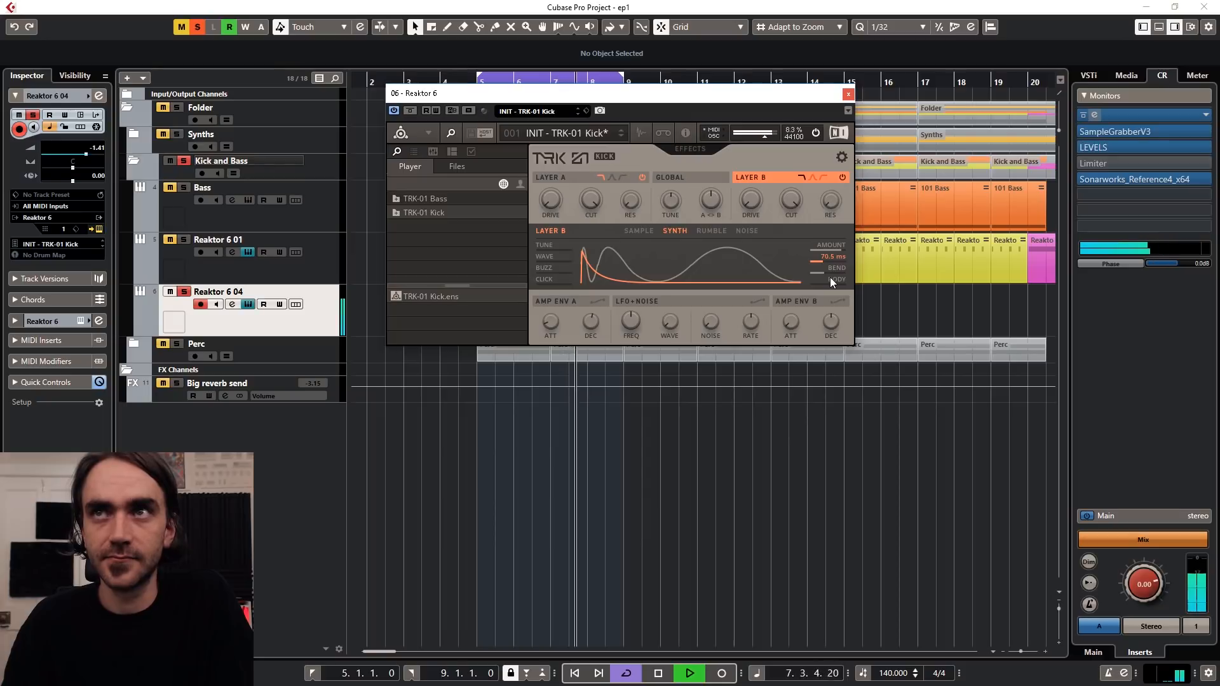
# Step: Turn Layer A off and refine Layer B's Bend, Duration and Amp Env B decay by ear for a shorter kick attack
pyautogui.click(642, 177)
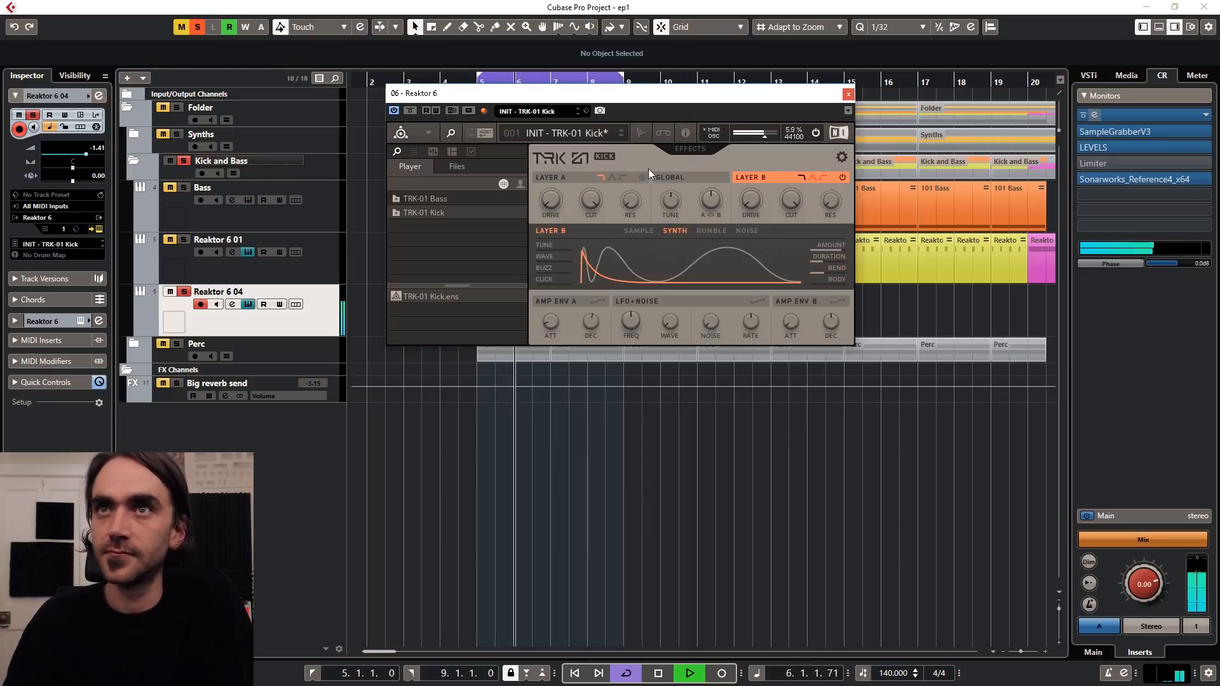
pyautogui.moveTo(839, 268); pyautogui.dragTo(829, 322)
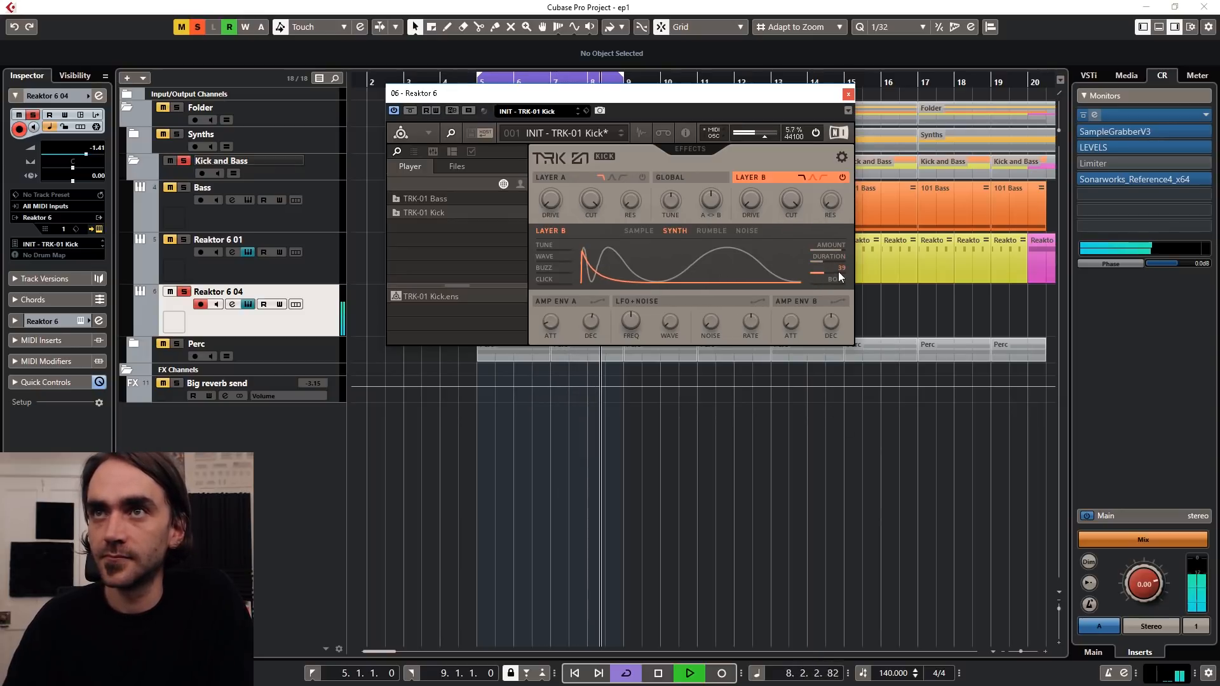
pyautogui.moveTo(837, 270)
pyautogui.mouseDown()
pyautogui.moveTo(833, 291)
pyautogui.moveTo(836, 235)
pyautogui.moveTo(833, 254)
pyautogui.mouseUp()
pyautogui.moveTo(829, 323)
pyautogui.mouseDown()
pyautogui.moveTo(828, 360)
pyautogui.moveTo(832, 326)
pyautogui.mouseUp()
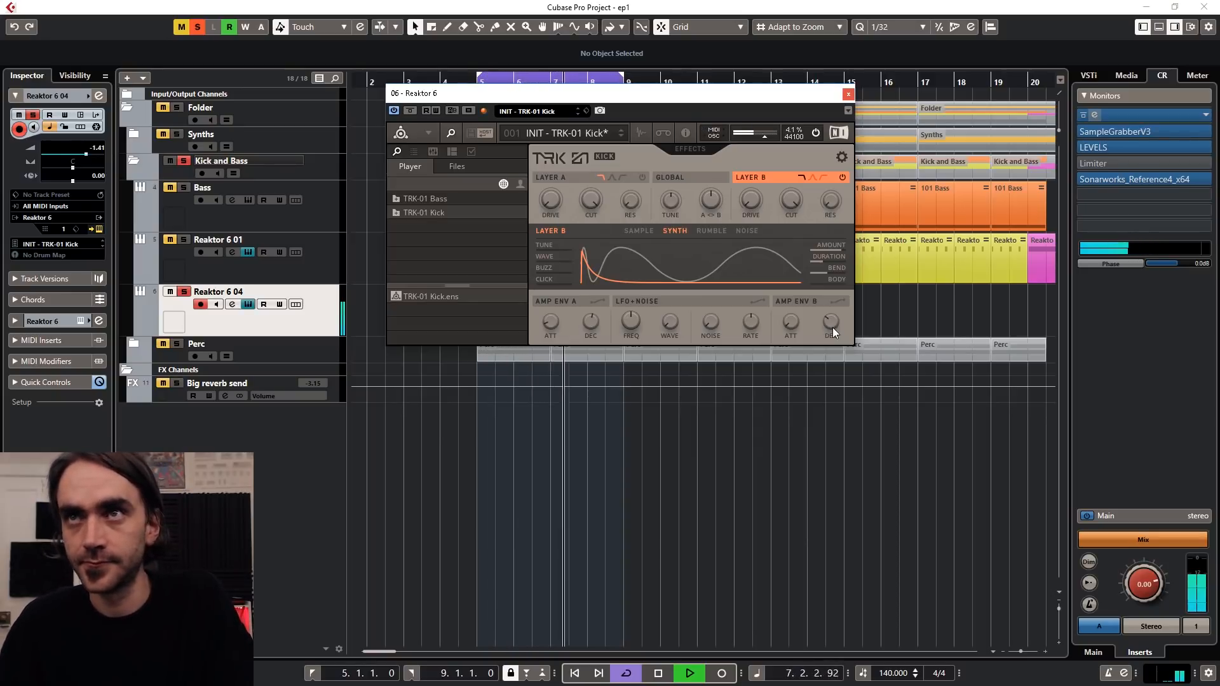
pyautogui.moveTo(834, 269)
pyautogui.mouseDown()
pyautogui.moveTo(840, 244)
pyautogui.moveTo(830, 297)
pyautogui.moveTo(833, 259)
pyautogui.mouseUp()
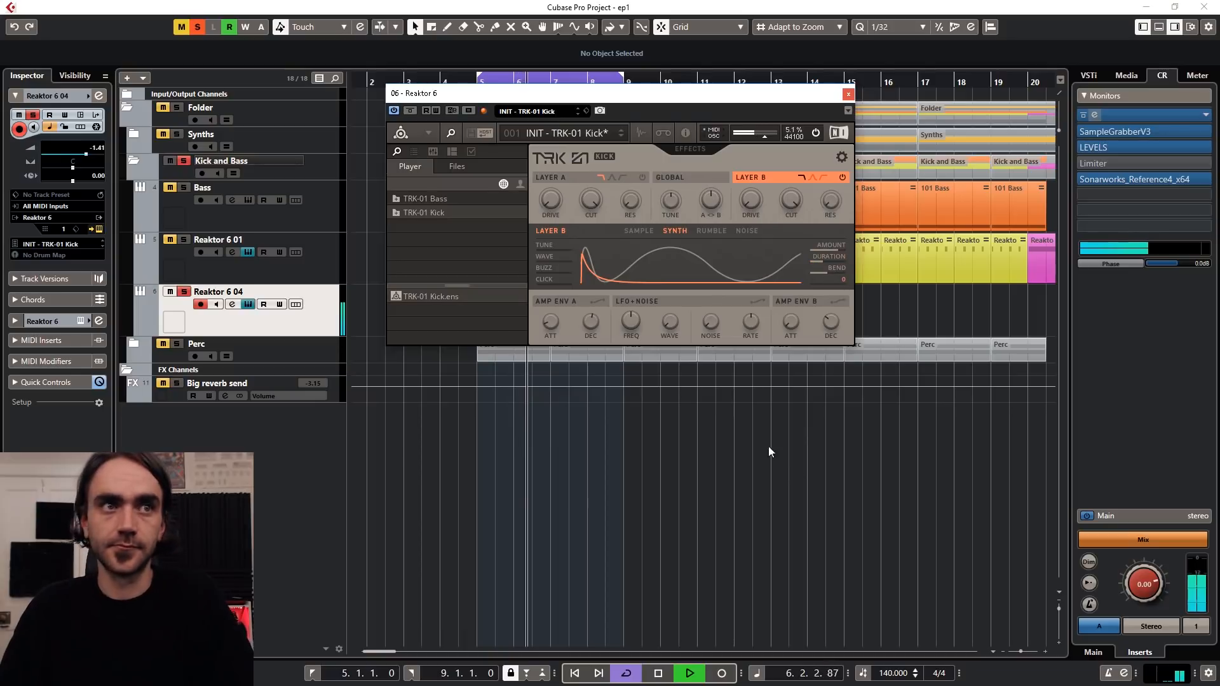
pyautogui.press('space')
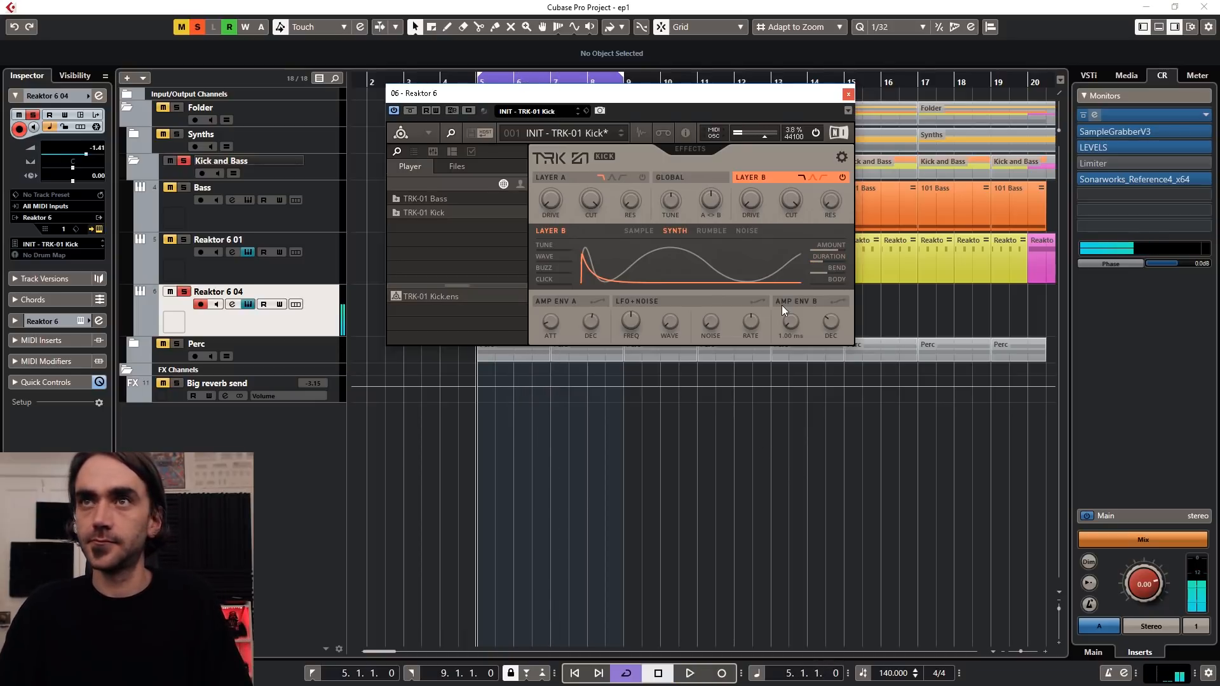
# Step: Raise Amp Envelope B's Dec Bend, set Dec Body to about 65, and shorten the decay to about 40 ms during playback
pyautogui.click(796, 300)
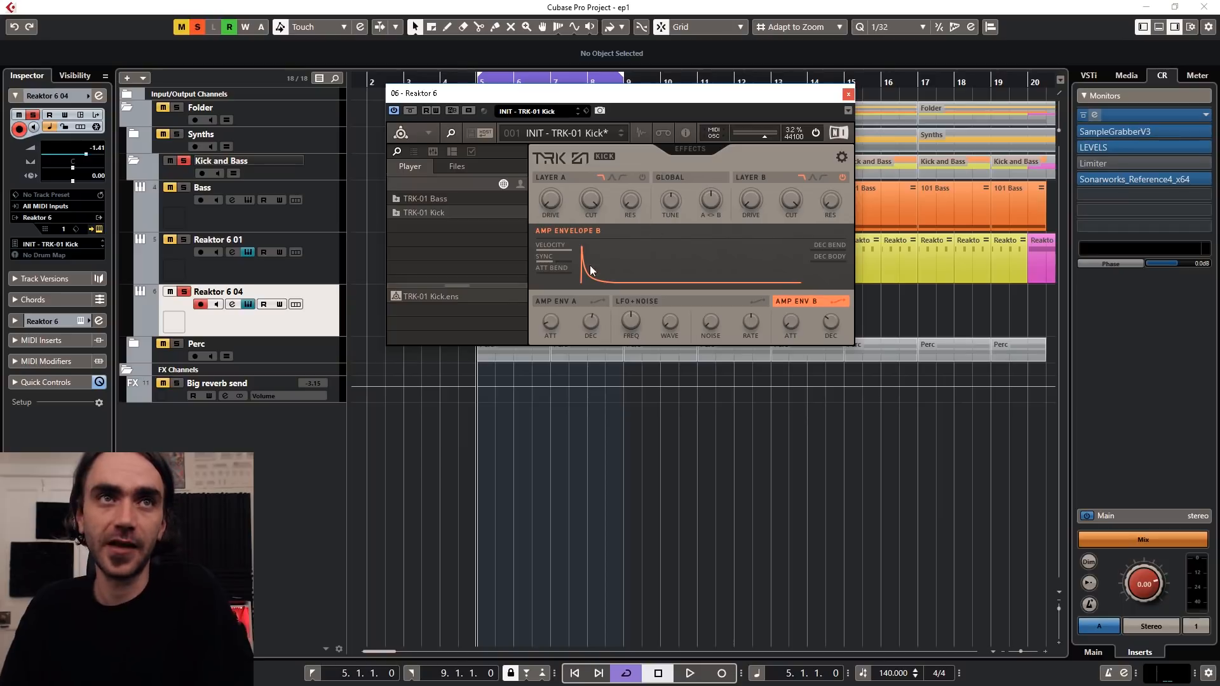
pyautogui.moveTo(833, 245); pyautogui.dragTo(836, 196)
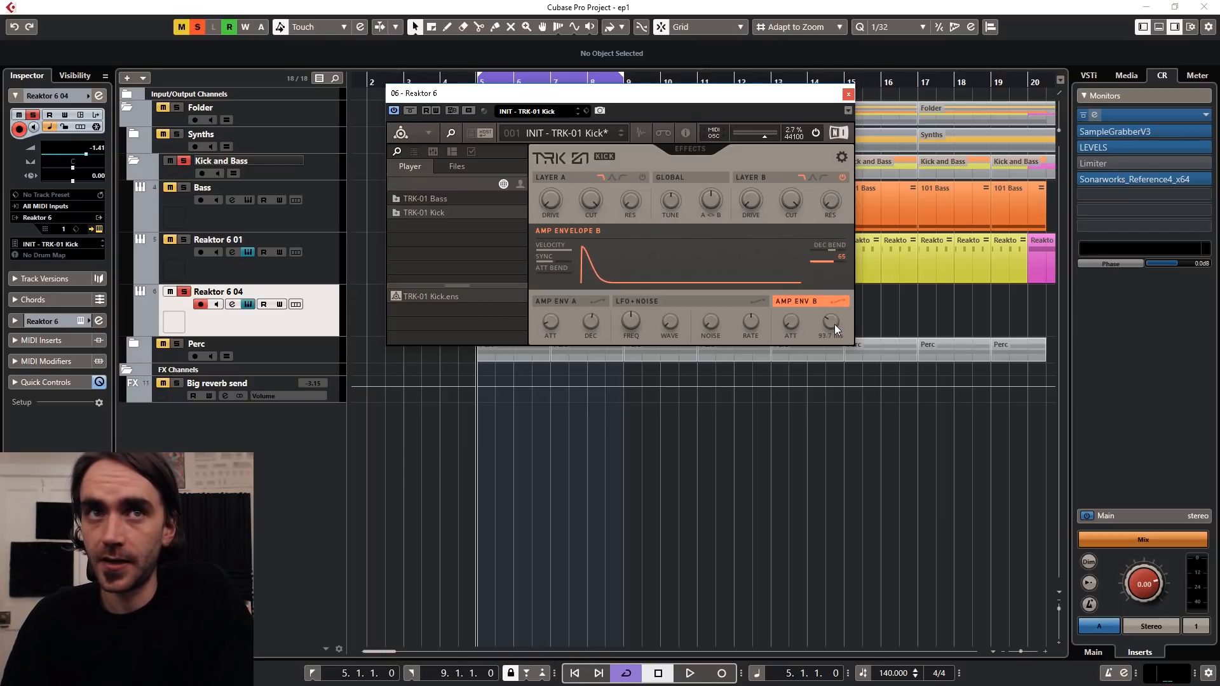
pyautogui.moveTo(834, 253); pyautogui.dragTo(836, 245)
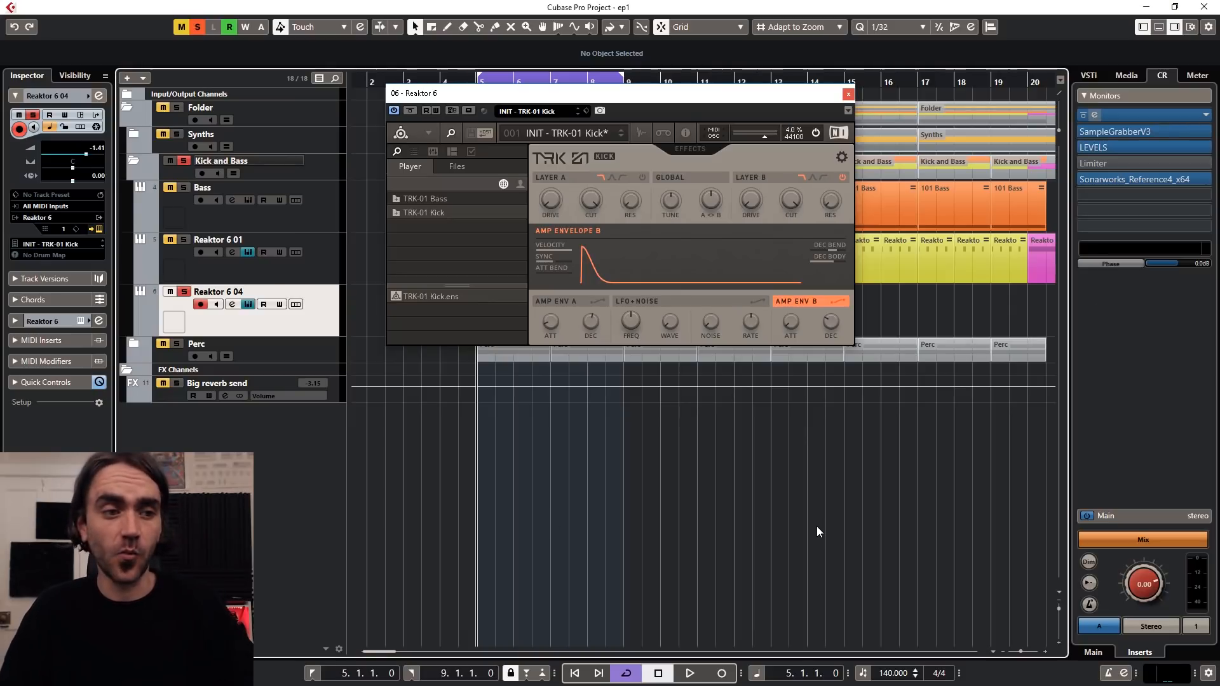
pyautogui.press('space')
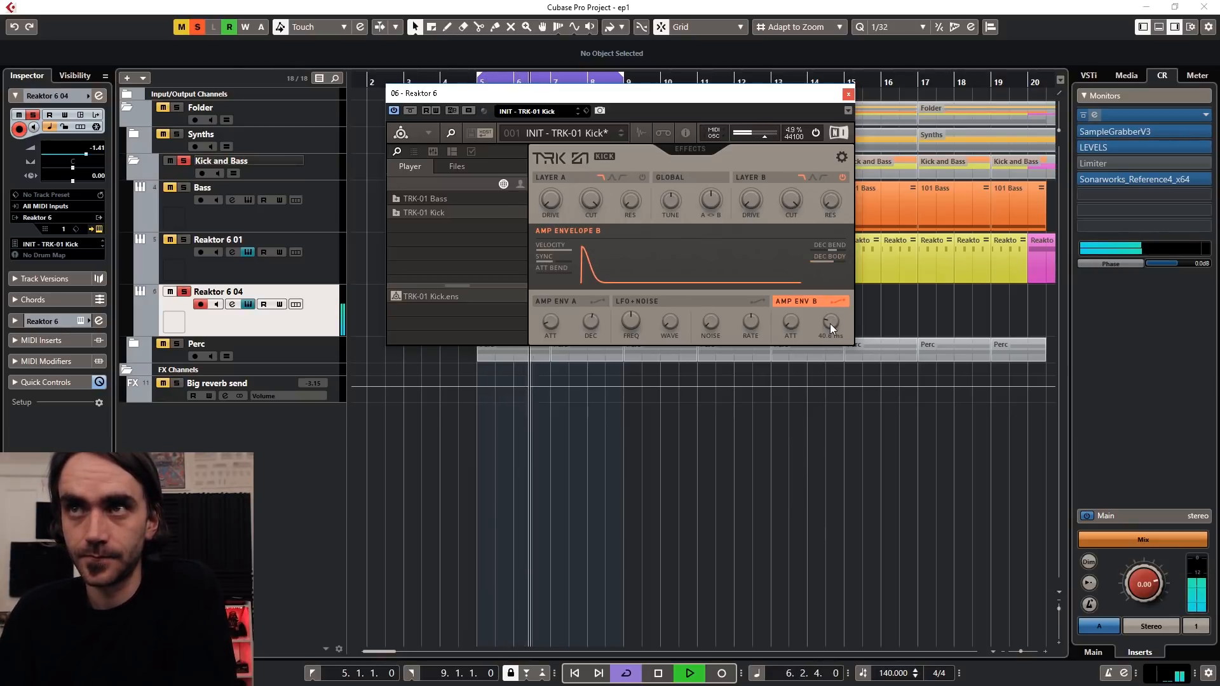
# Step: Turn Layer A back on, lower the track volume to -1.89 dB, and shift the A/B blend to -40
pyautogui.click(643, 178)
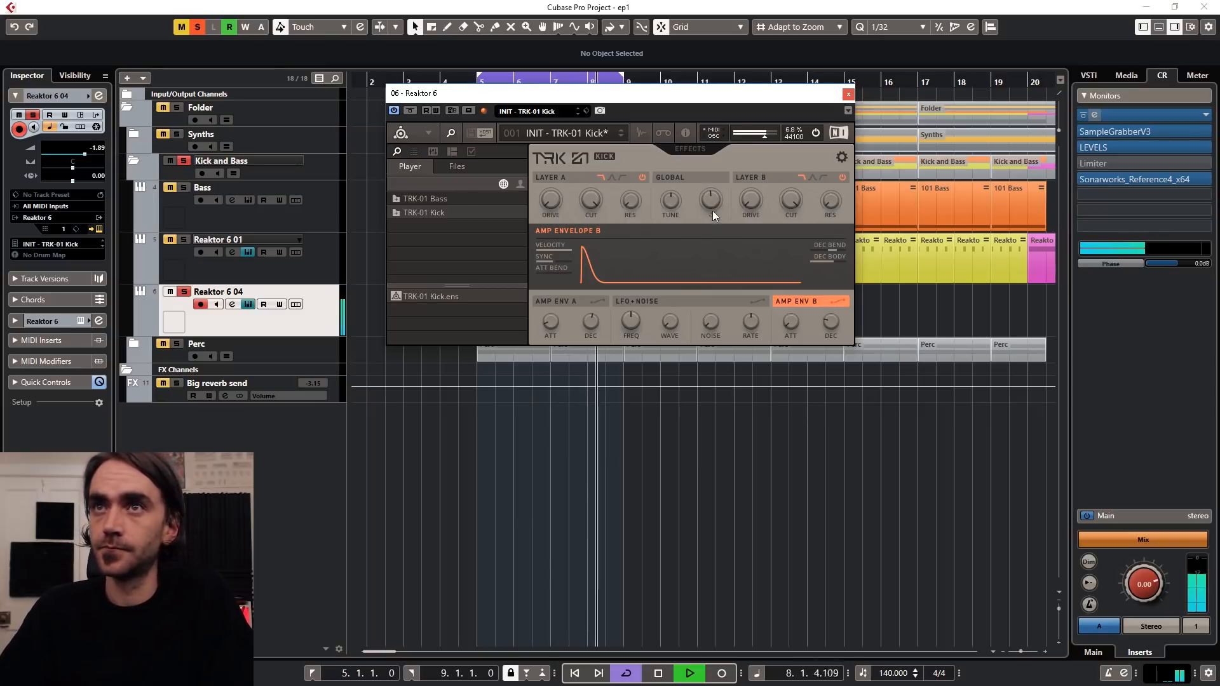
pyautogui.moveTo(713, 212)
pyautogui.mouseDown()
pyautogui.moveTo(717, 257)
pyautogui.moveTo(707, 200)
pyautogui.mouseUp()
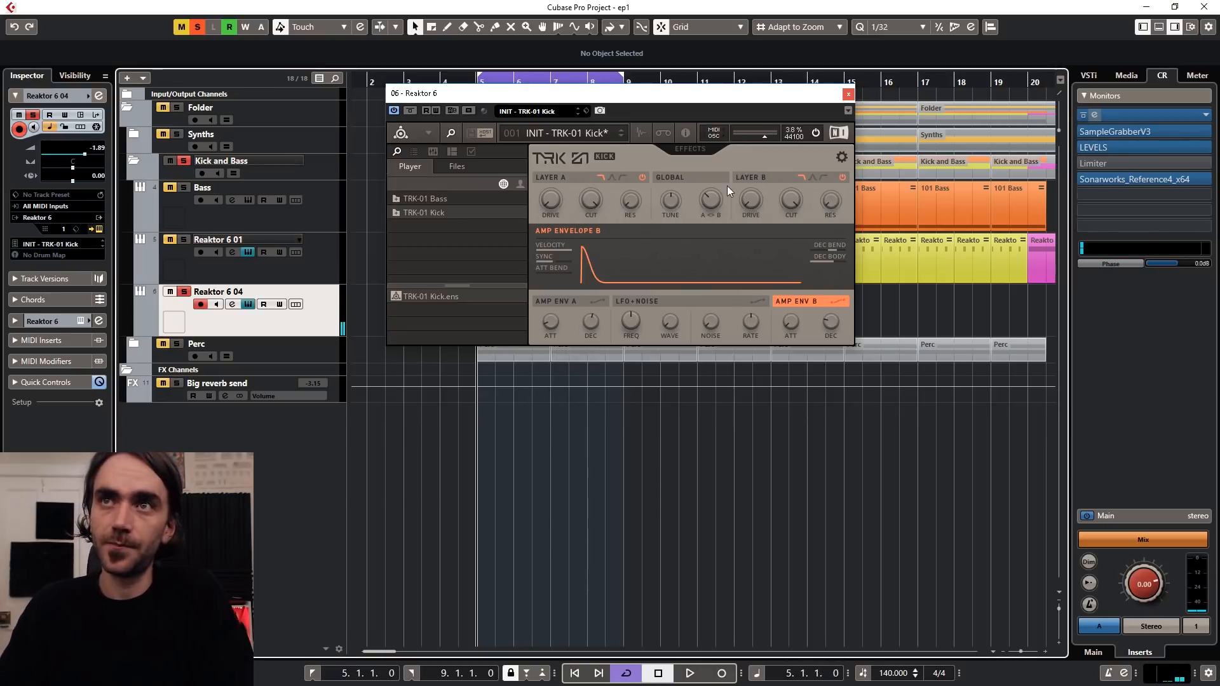
pyautogui.press('space')
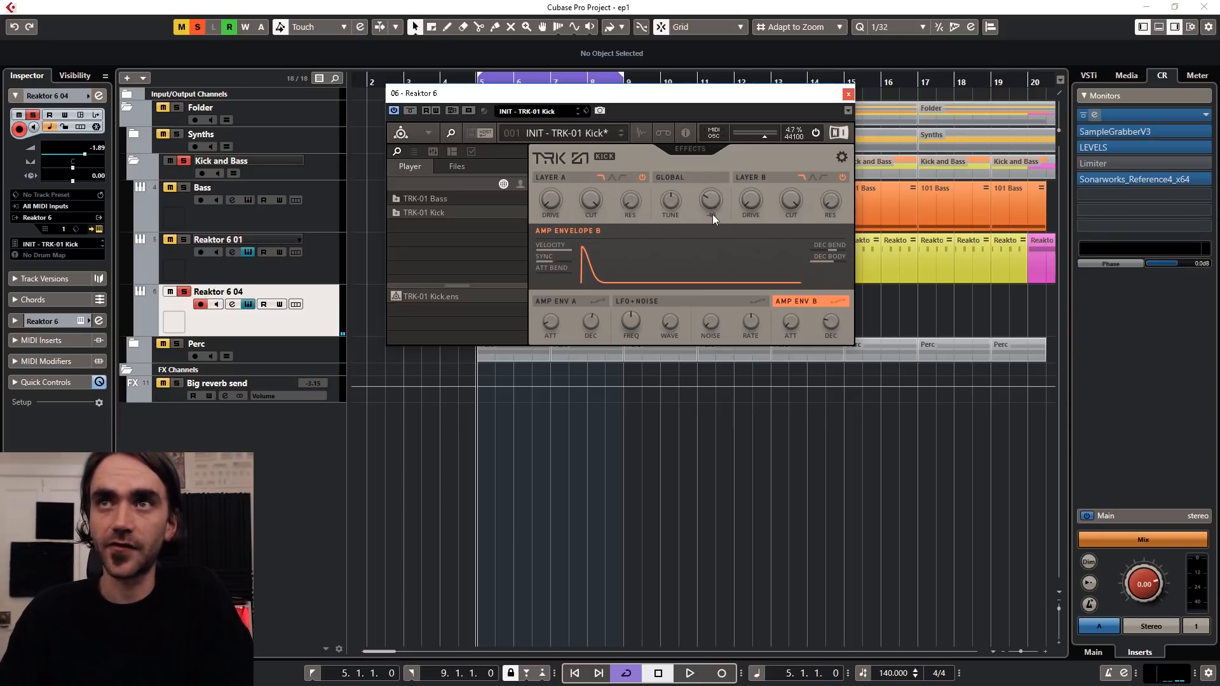
pyautogui.moveTo(713, 202); pyautogui.dragTo(720, 227)
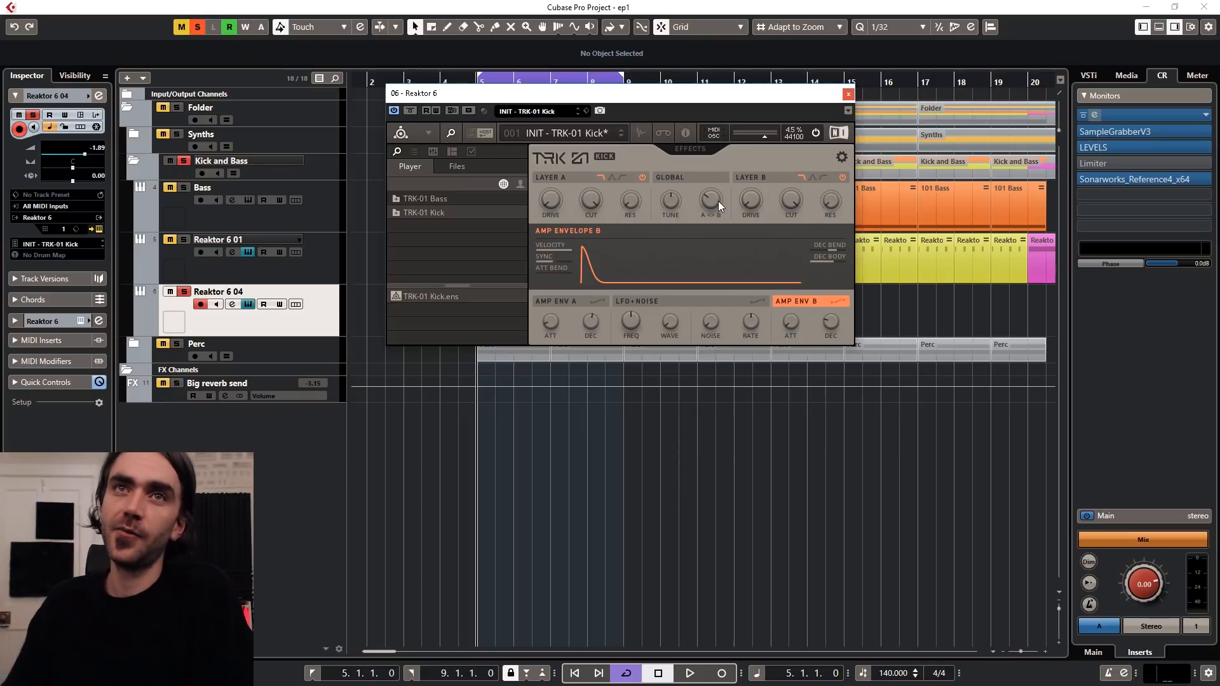
# Step: Lower the global Tune slightly and move the Reaktor window aside to uncover the track events
pyautogui.moveTo(676, 214)
pyautogui.mouseDown()
pyautogui.moveTo(679, 226)
pyautogui.moveTo(681, 195)
pyautogui.mouseUp()
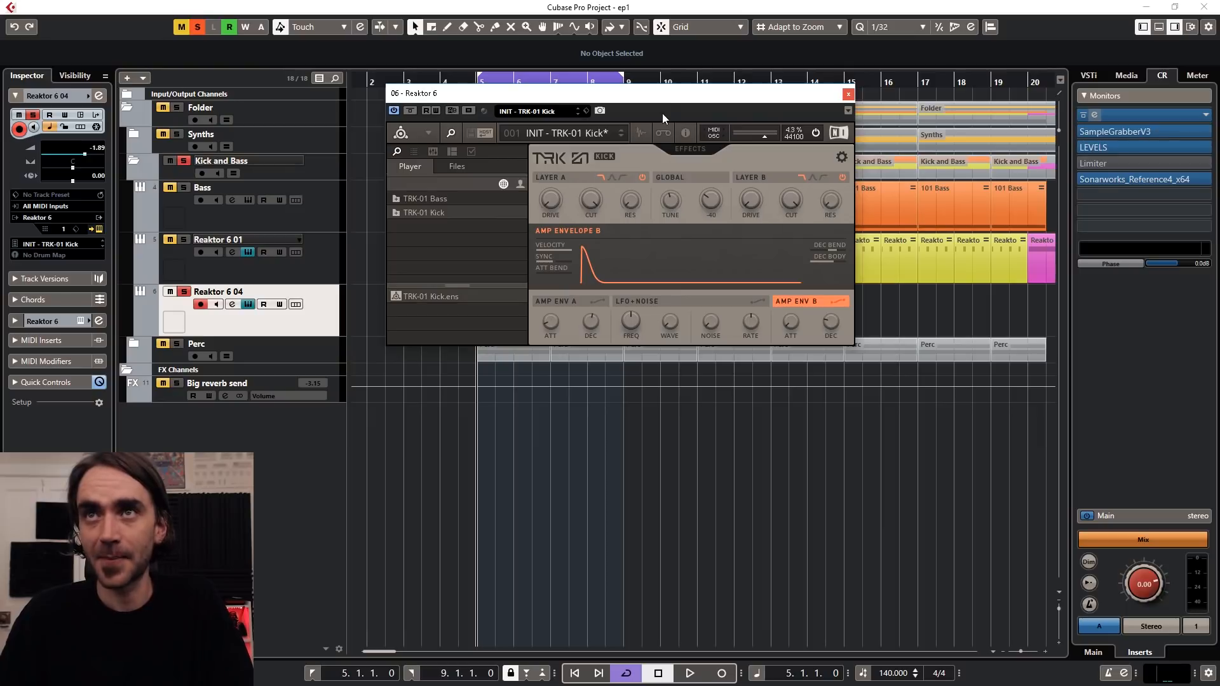
pyautogui.moveTo(661, 94); pyautogui.dragTo(818, 113)
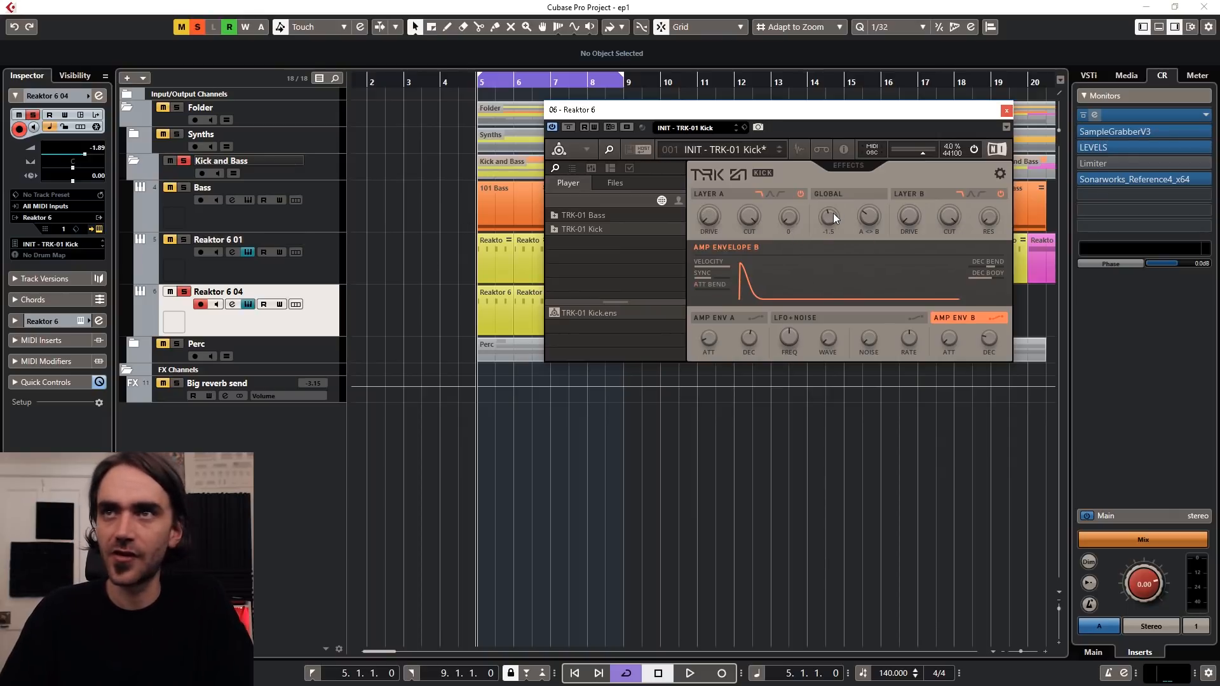
# Step: Fine-tune the kick's global Tune and A/B layer blend by ear during looped playback
pyautogui.moveTo(832, 111); pyautogui.dragTo(742, 123)
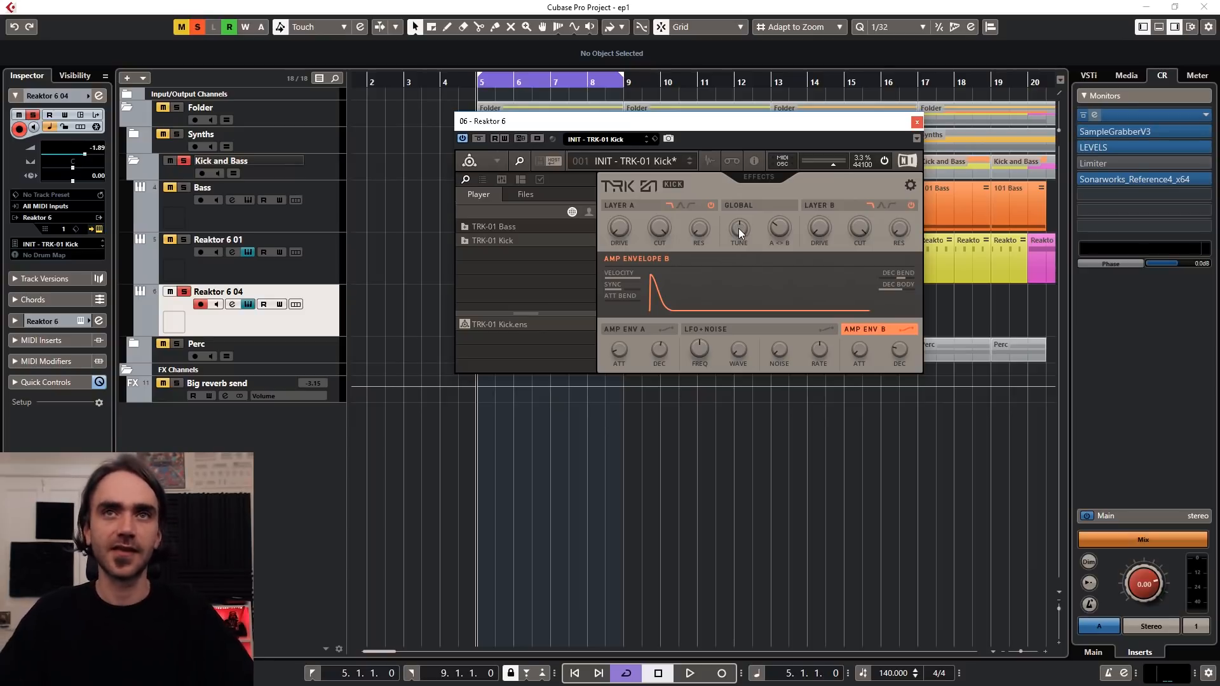
pyautogui.press('space')
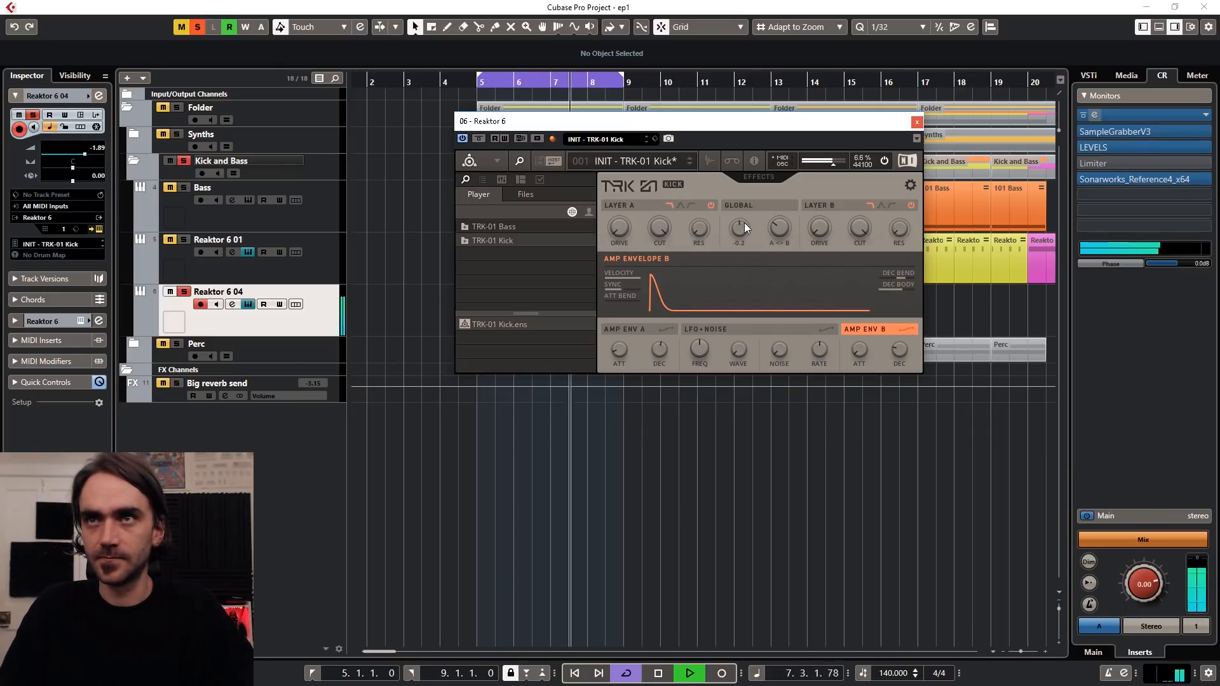
pyautogui.moveTo(783, 219)
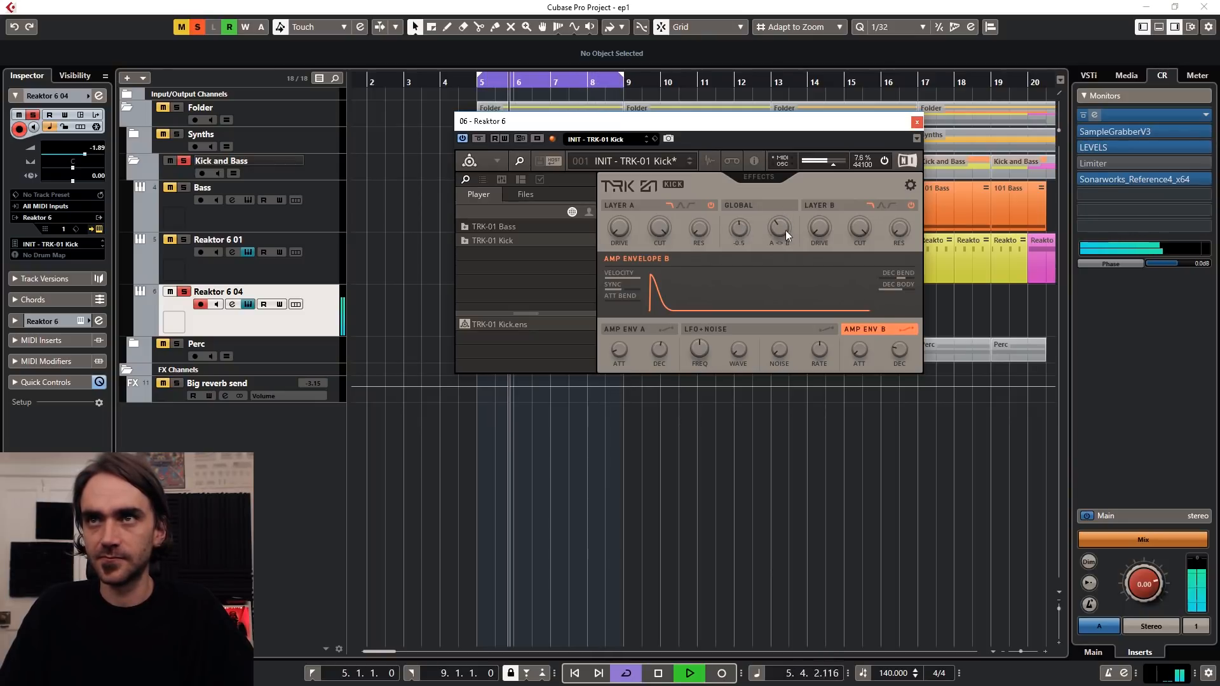
pyautogui.moveTo(785, 230); pyautogui.dragTo(730, 227)
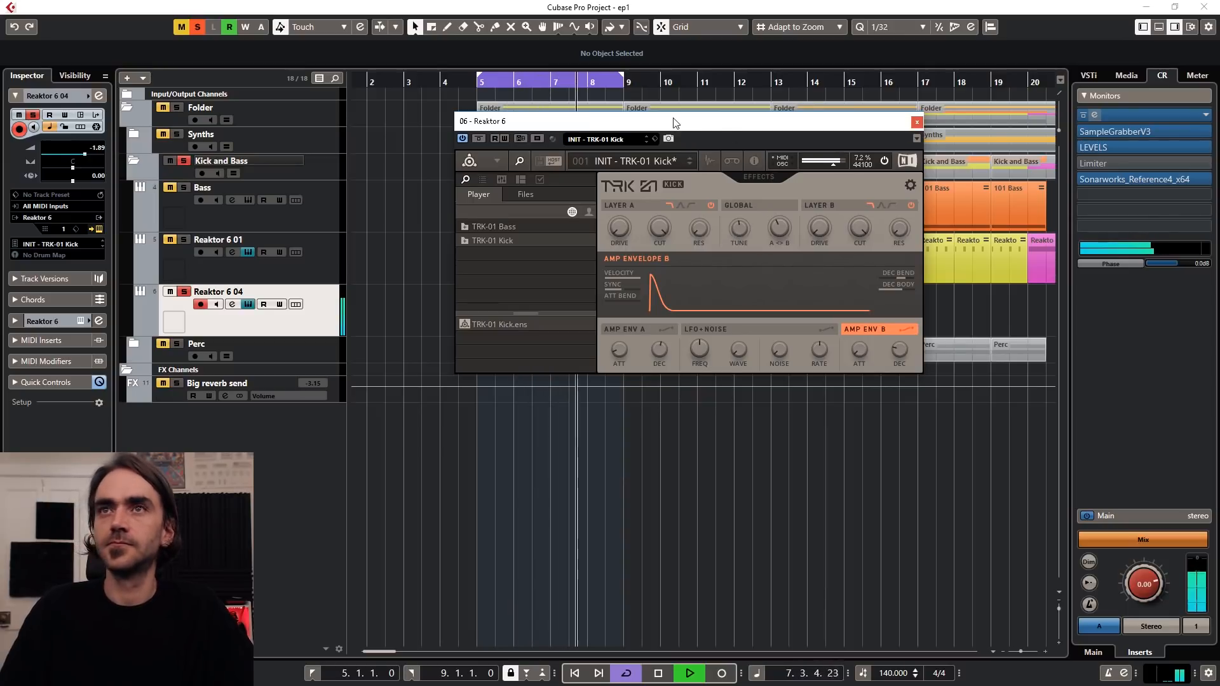
# Step: Lower the Reaktor 6 04 track volume to -3.52 dB and place the track above Reaktor 6 01
pyautogui.moveTo(674, 126); pyautogui.dragTo(722, 343)
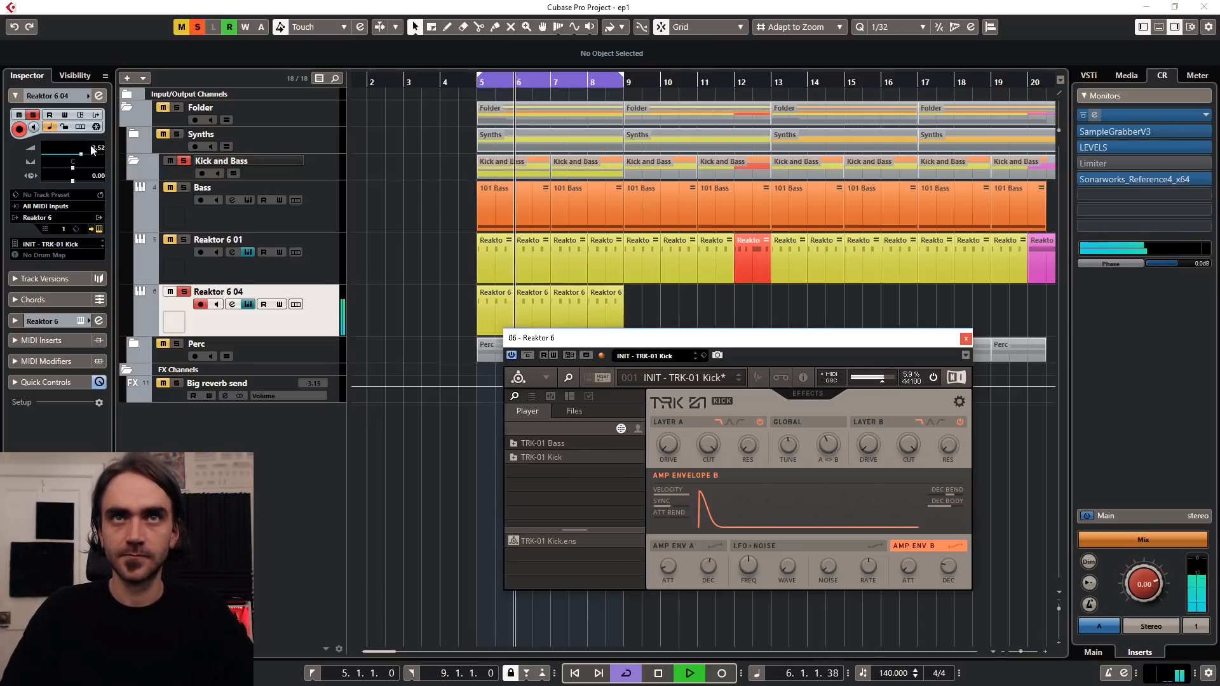
pyautogui.click(300, 265)
pyautogui.click(313, 307)
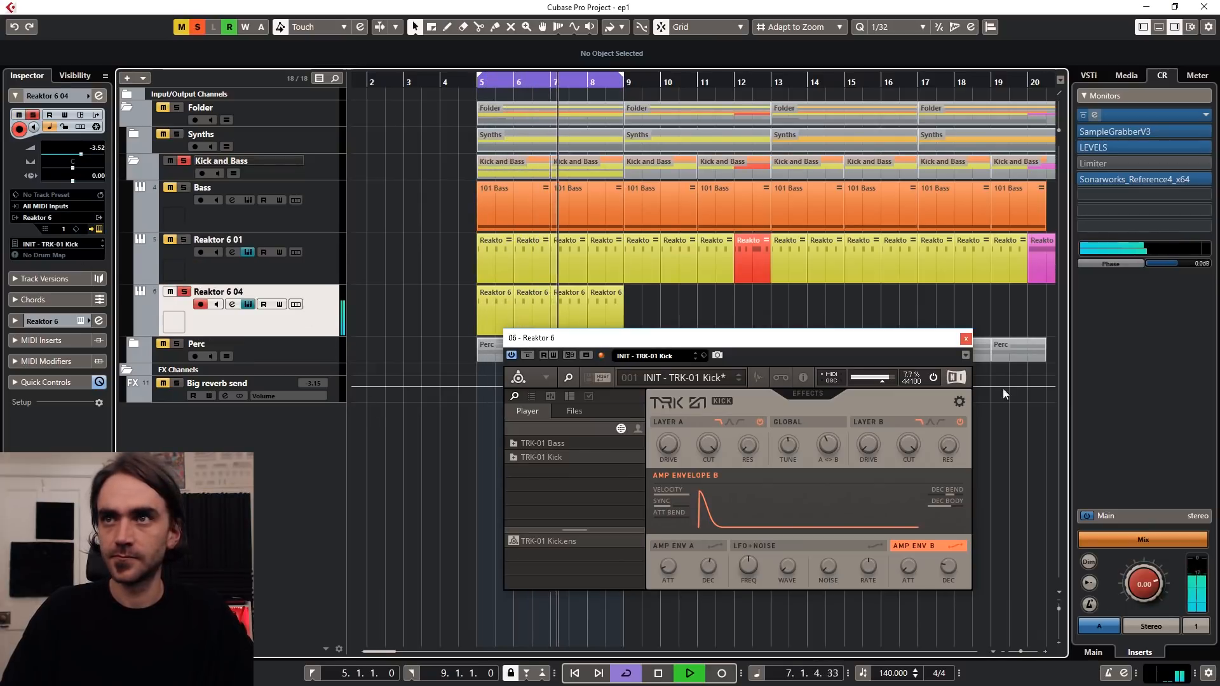
pyautogui.click(965, 338)
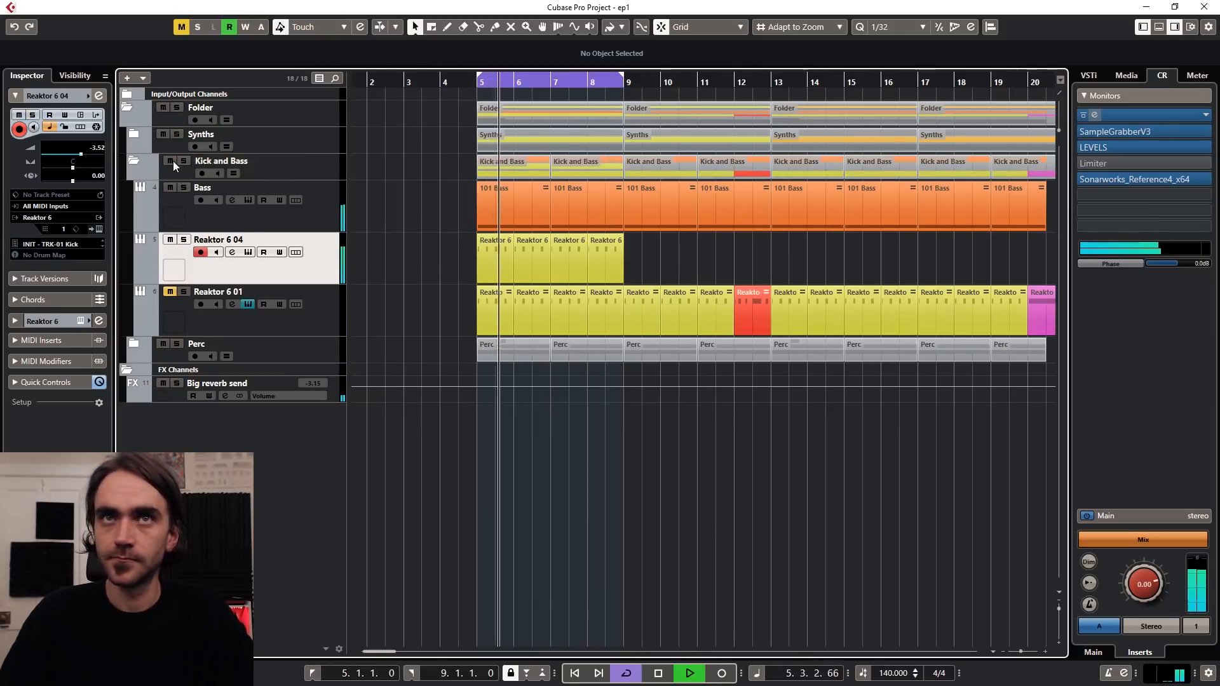
# Step: Solo the Bass and Reaktor 6 04 tracks and listen to the kick and bass together
pyautogui.click(183, 188)
pyautogui.click(183, 240)
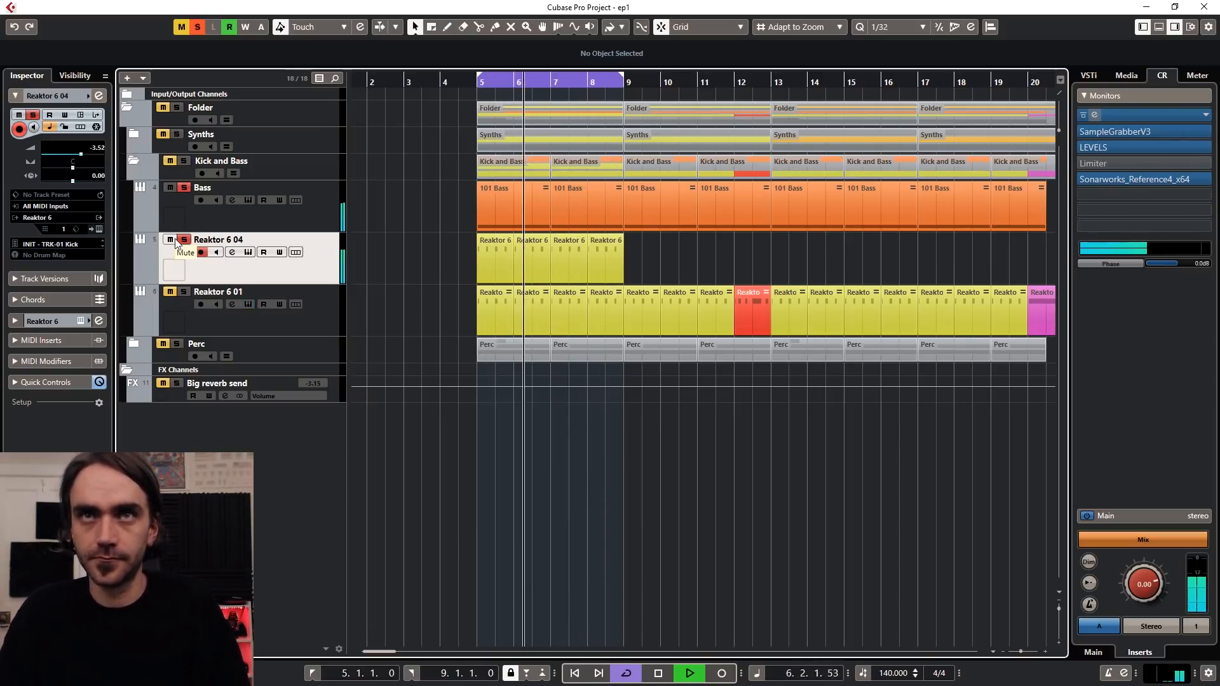
pyautogui.press('space')
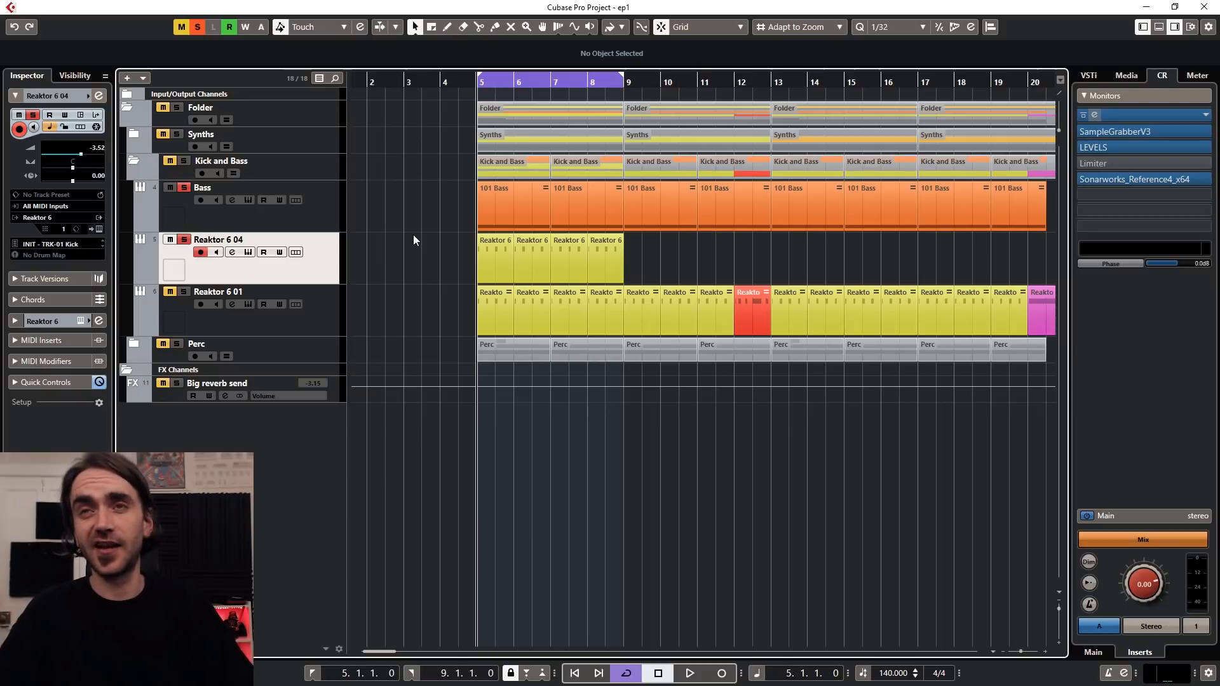
# Step: Open the Bass track's Serum instrument and play the bass soloed on its own
pyautogui.click(296, 219)
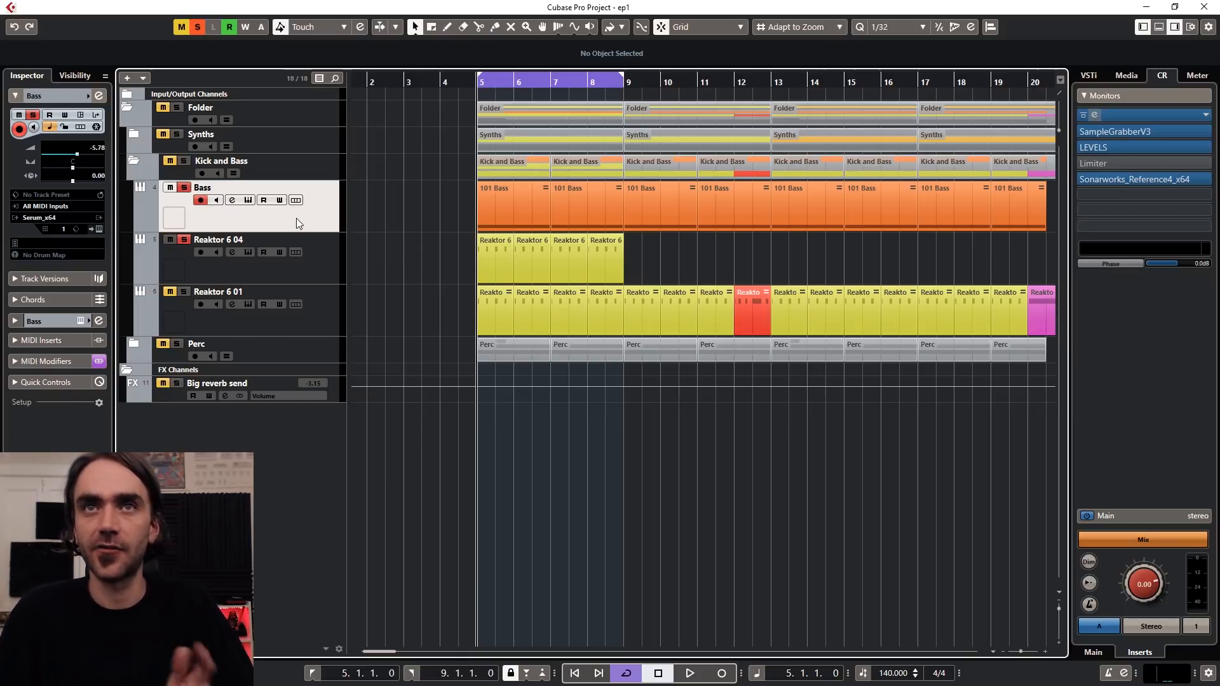
pyautogui.click(98, 232)
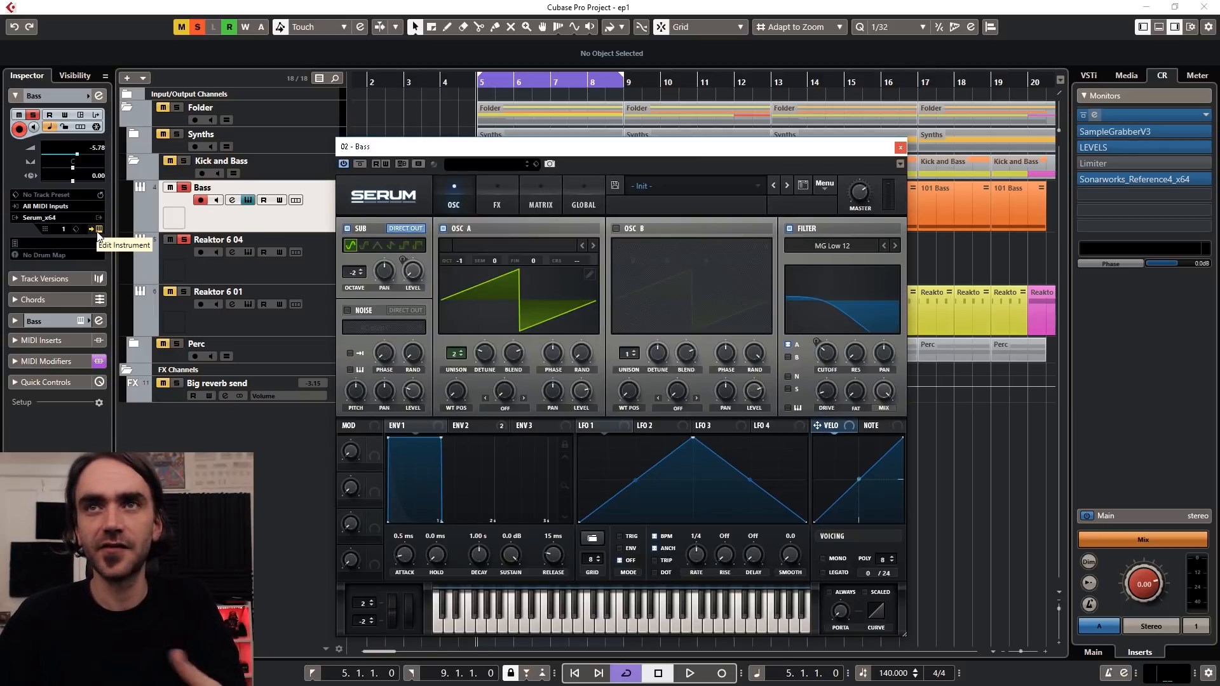
pyautogui.moveTo(618, 155); pyautogui.dragTo(646, 95)
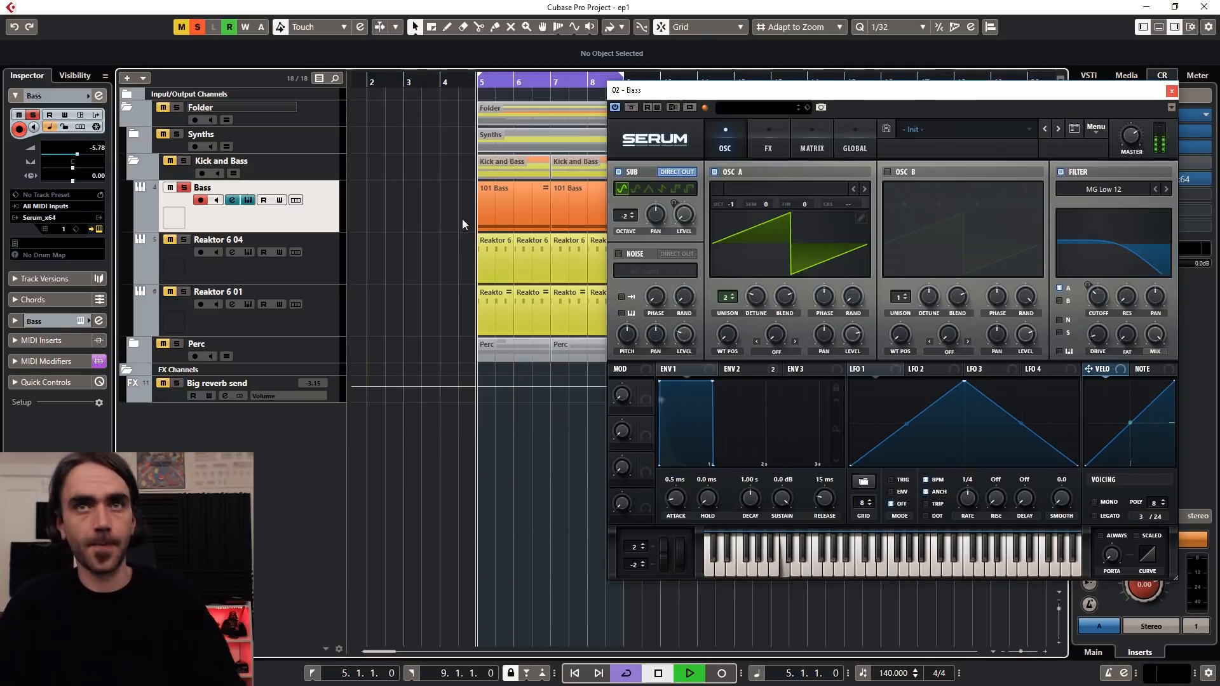
pyautogui.press('space')
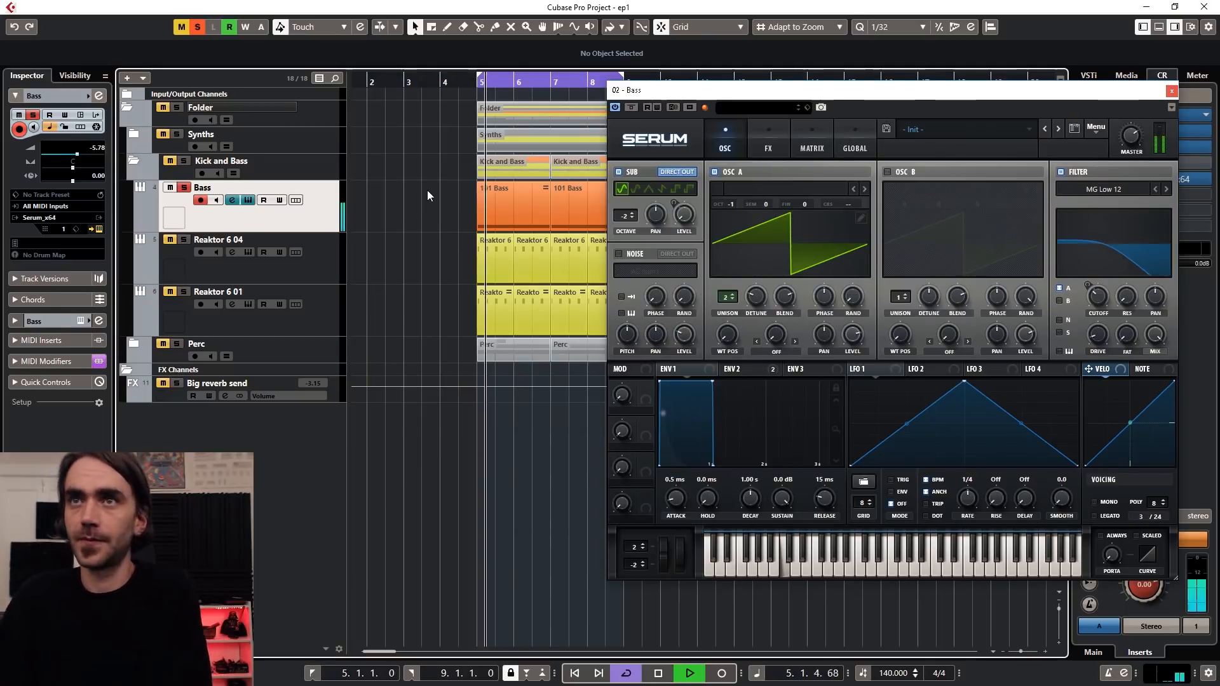
# Step: Switch off Oscillator A to isolate the Sub oscillator and open the CurveEQ analyzer from the monitor inserts
pyautogui.click(714, 173)
pyautogui.click(632, 214)
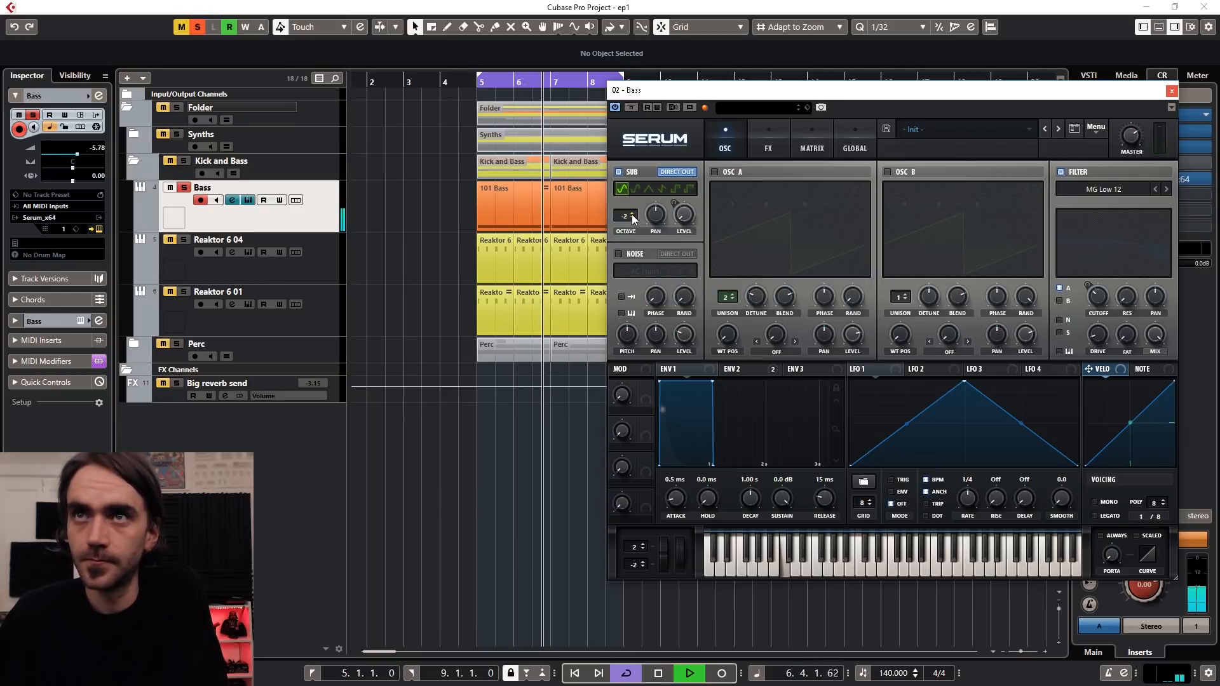
pyautogui.click(631, 218)
pyautogui.moveTo(851, 103); pyautogui.dragTo(654, 112)
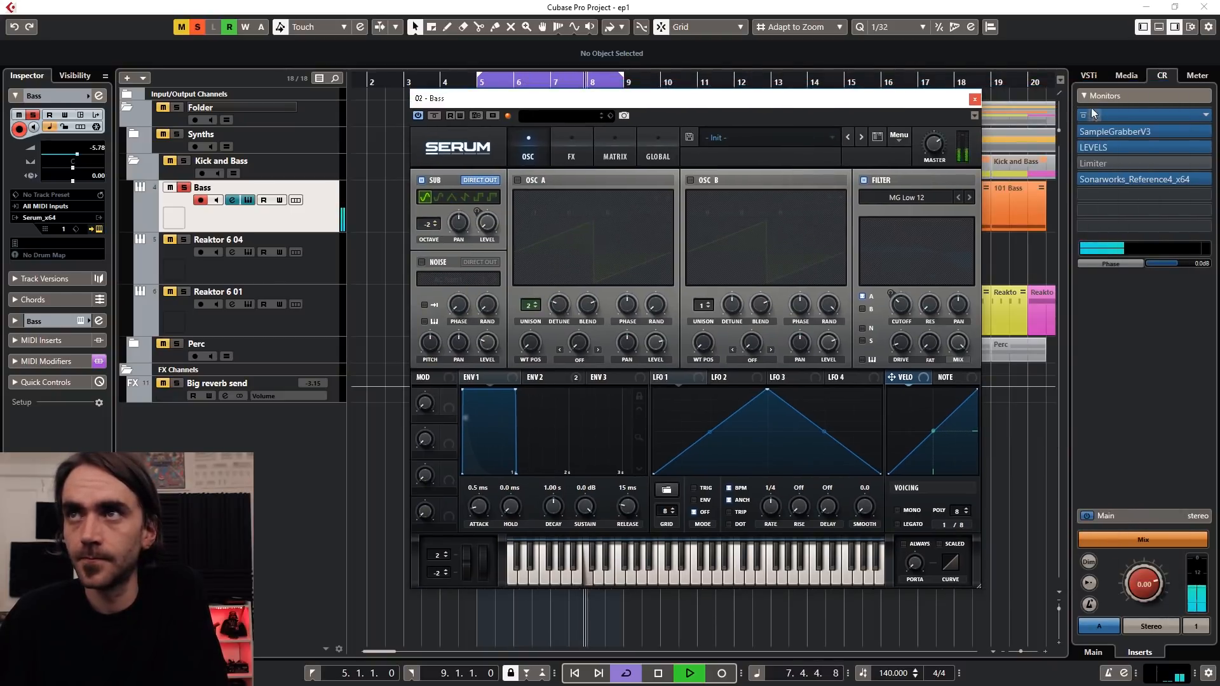
pyautogui.click(1095, 116)
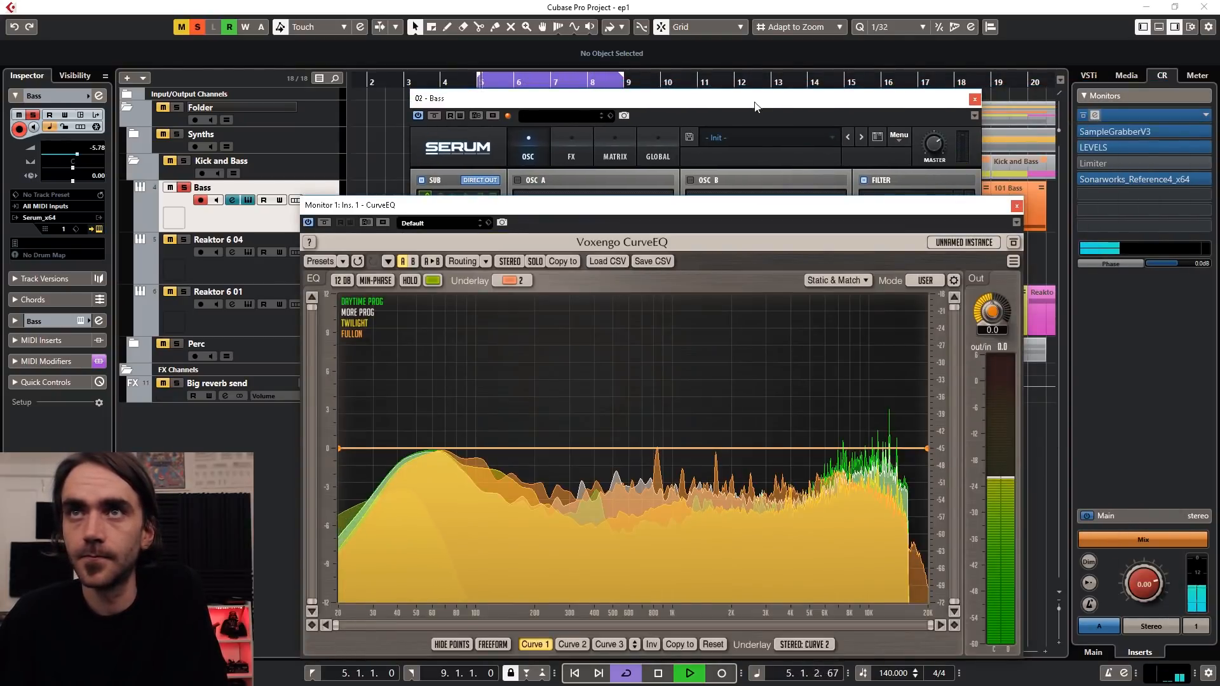
# Step: Display Envelope 2 in Serum and check the Sub level against the low end of the CurveEQ spectrum
pyautogui.click(429, 187)
pyautogui.moveTo(488, 229); pyautogui.dragTo(489, 162)
pyautogui.click(554, 377)
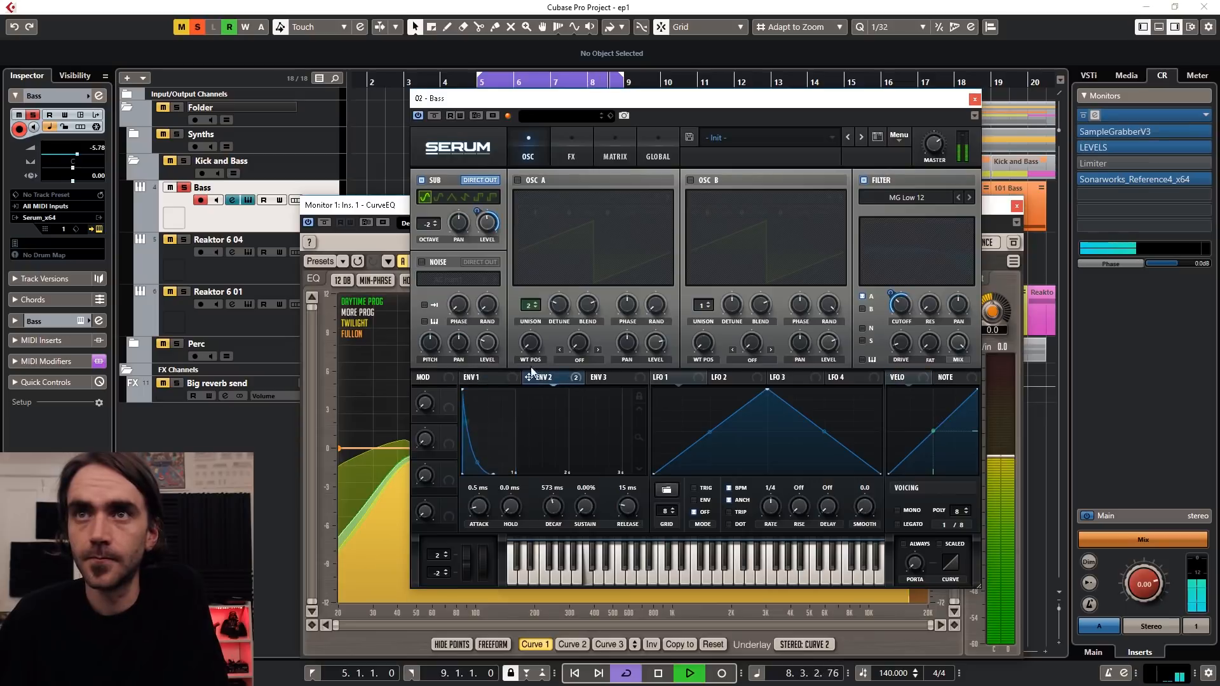
pyautogui.moveTo(475, 227)
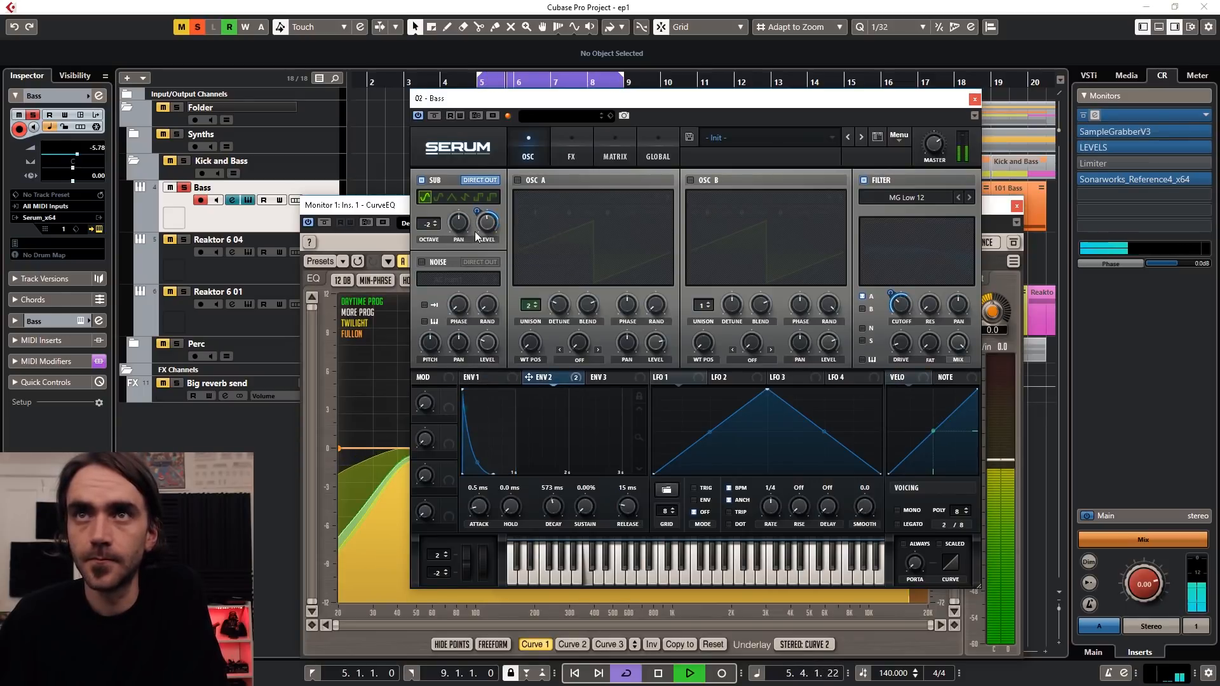
pyautogui.moveTo(536, 105); pyautogui.dragTo(610, 102)
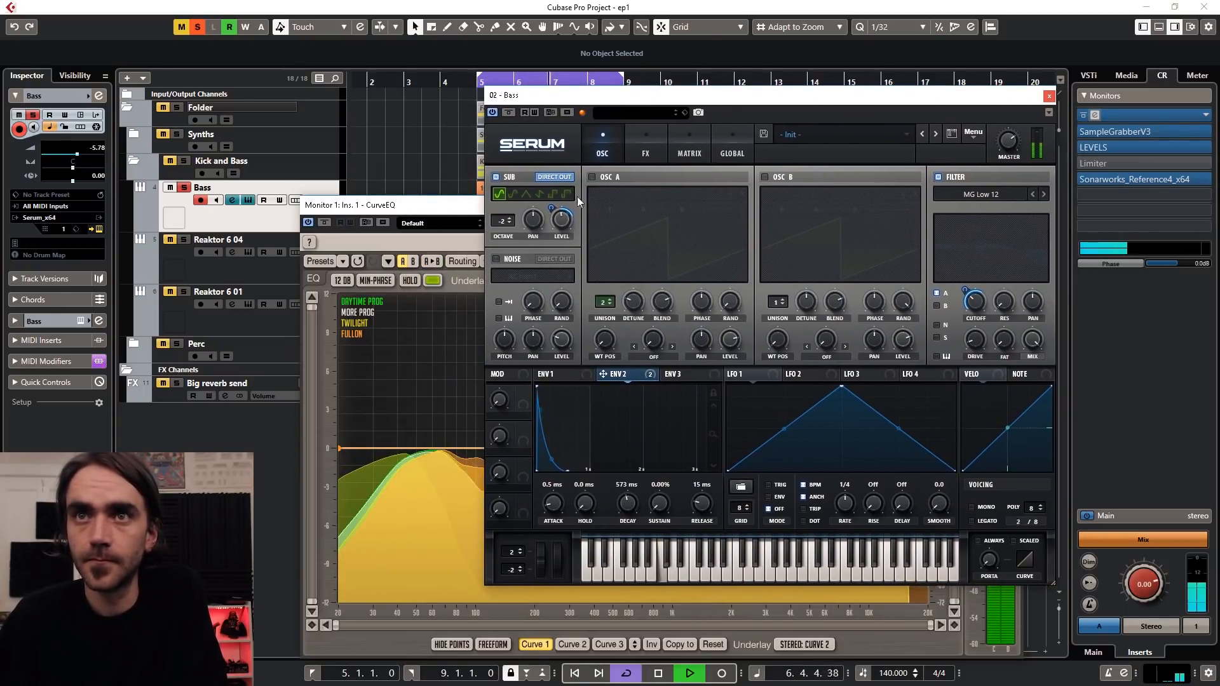
pyautogui.moveTo(559, 225)
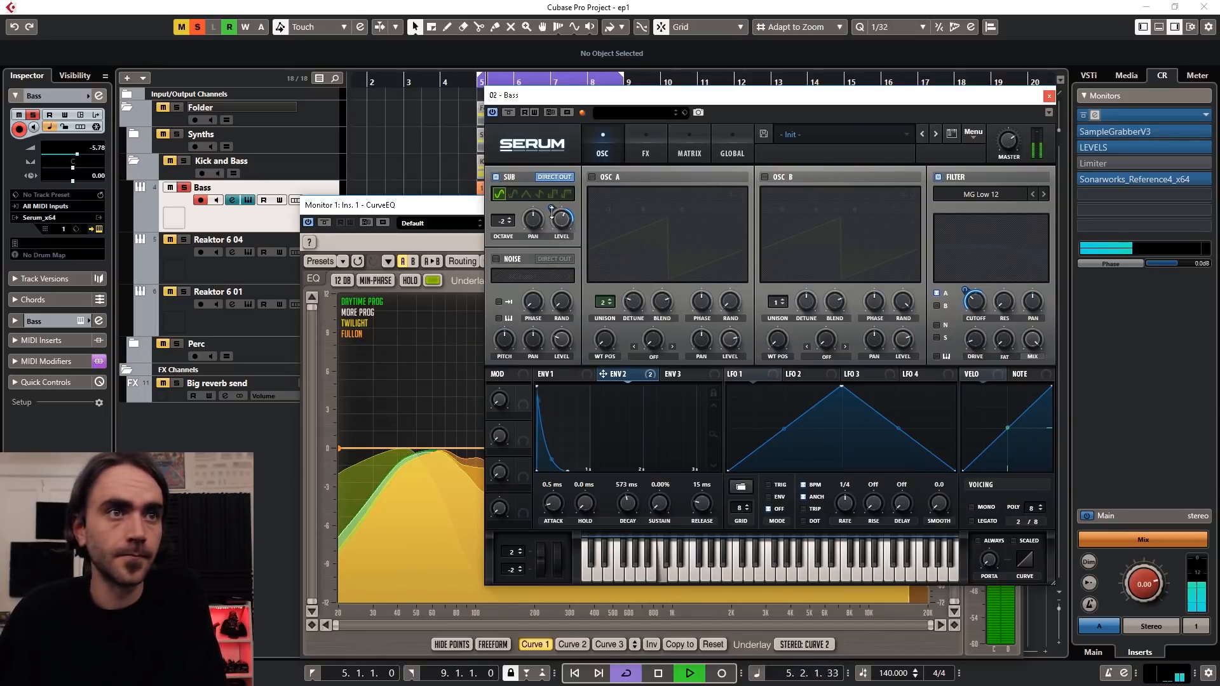
pyautogui.moveTo(636, 97); pyautogui.dragTo(562, 95)
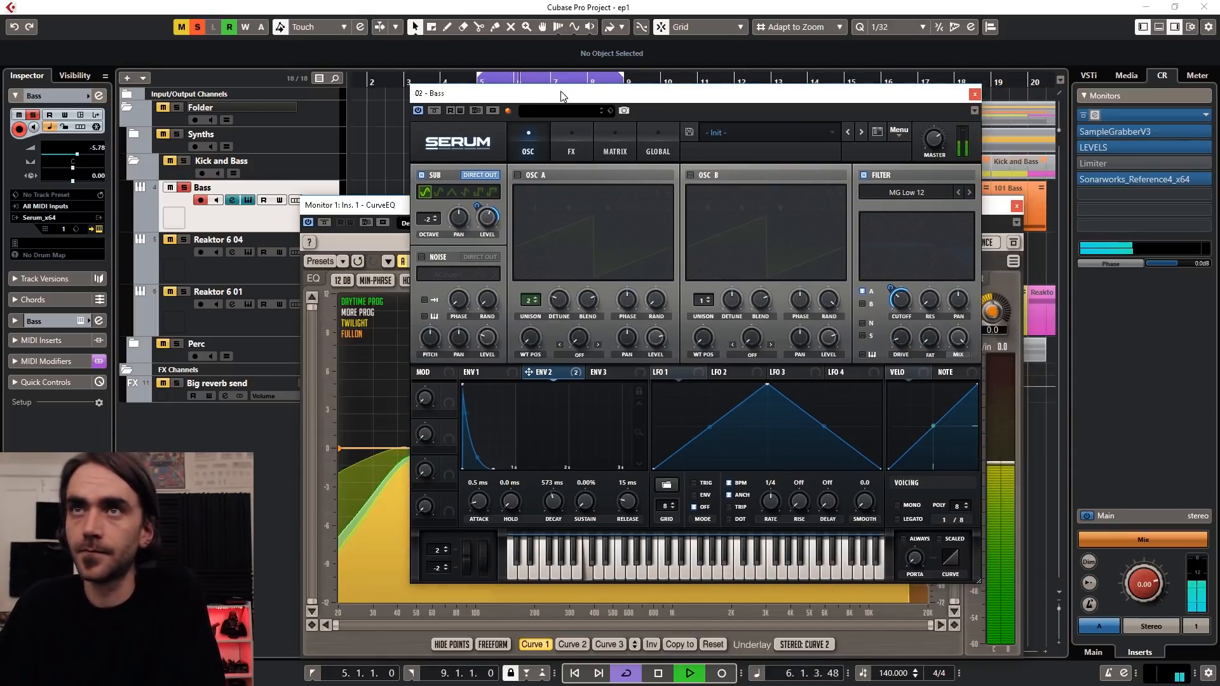
# Step: Compare the bass with Oscillator A on and off, and try the Sub oscillator at octave 0
pyautogui.click(521, 176)
pyautogui.moveTo(662, 344)
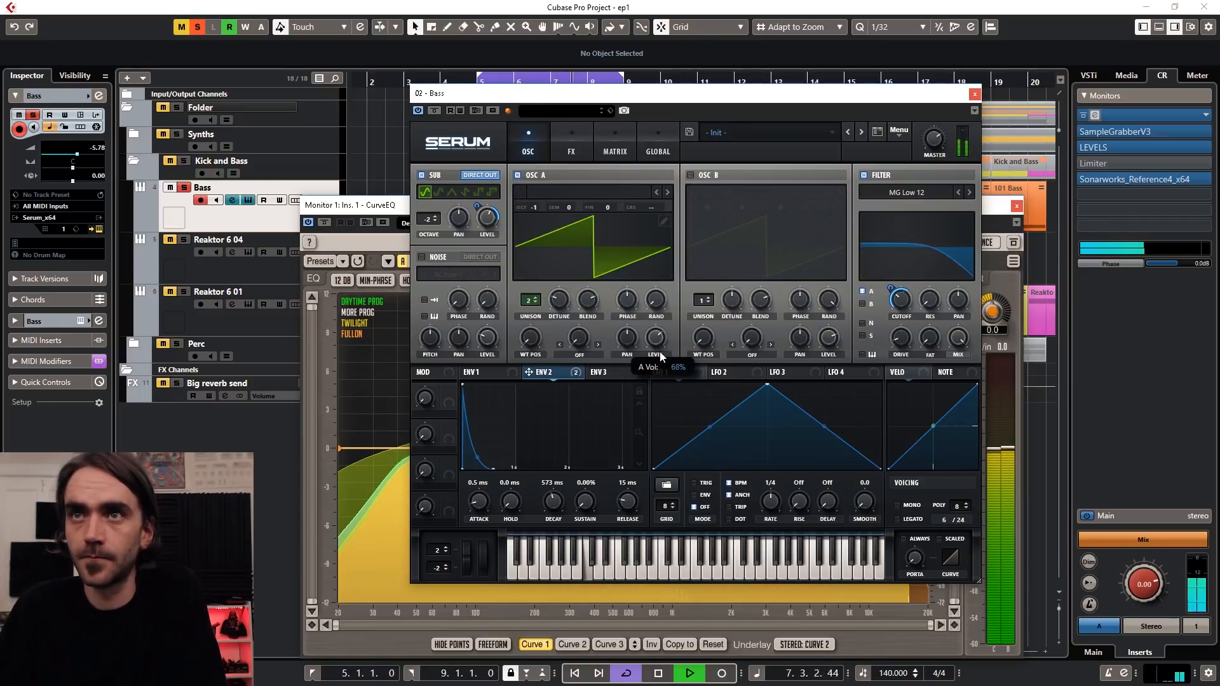
pyautogui.moveTo(659, 352)
pyautogui.mouseDown()
pyautogui.moveTo(658, 382)
pyautogui.moveTo(658, 369)
pyautogui.mouseUp()
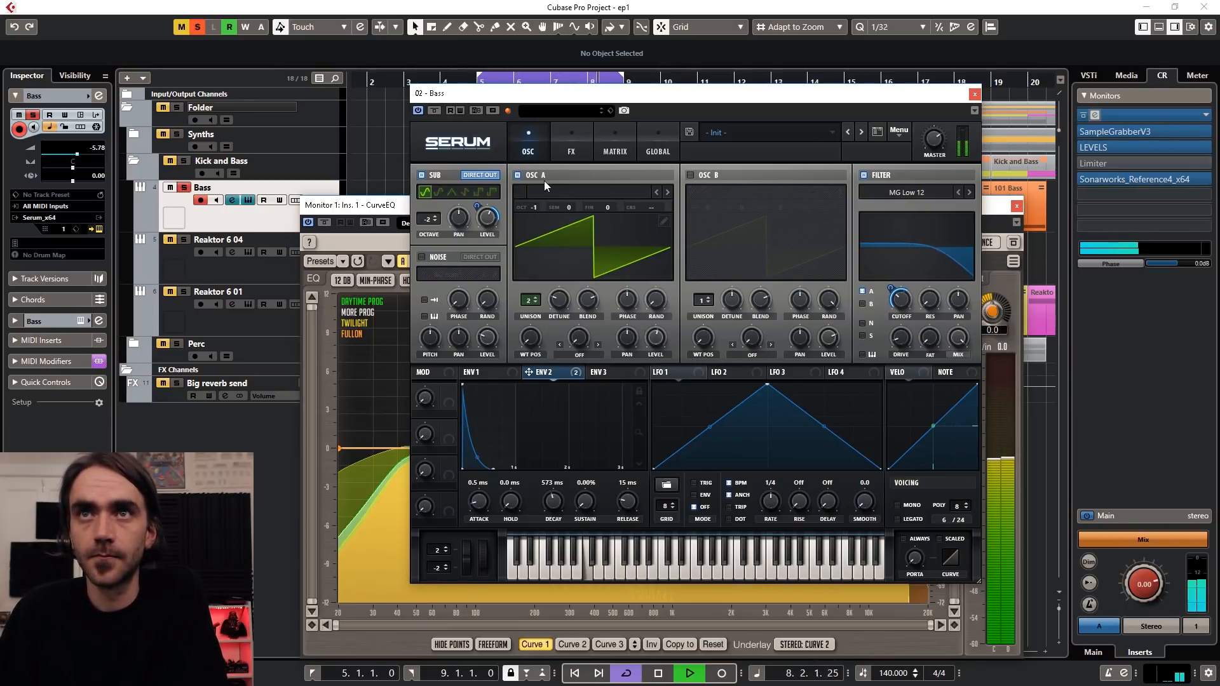
pyautogui.click(517, 174)
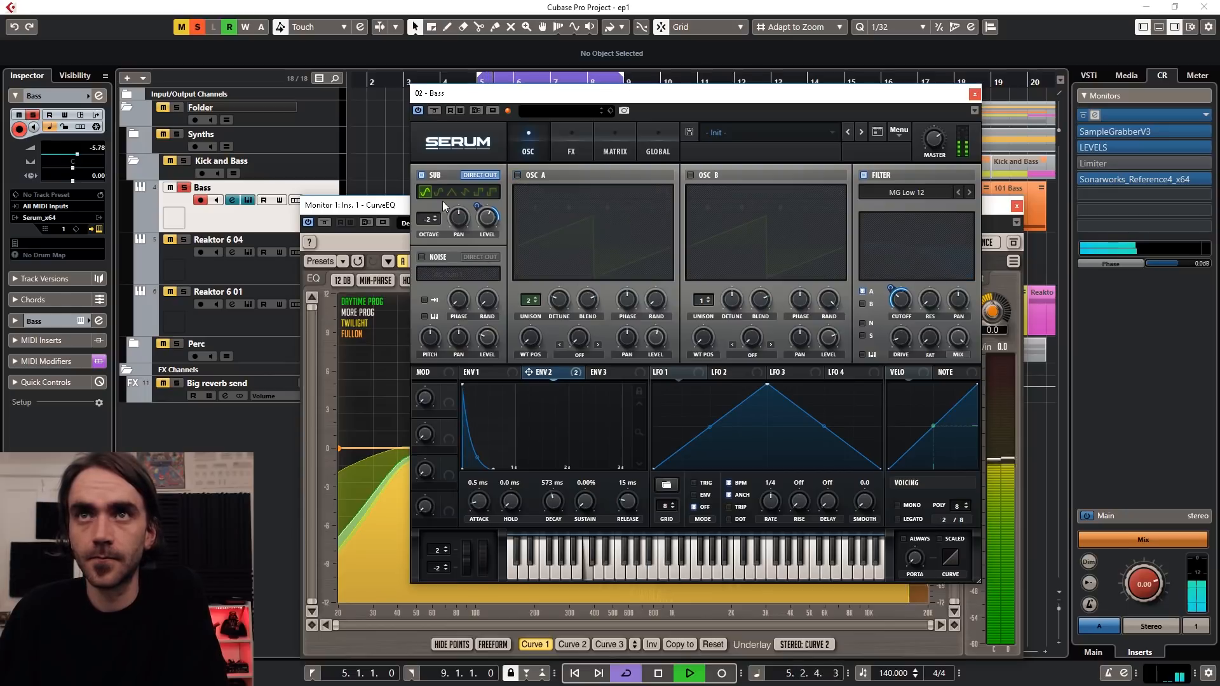
pyautogui.doubleClick(432, 219)
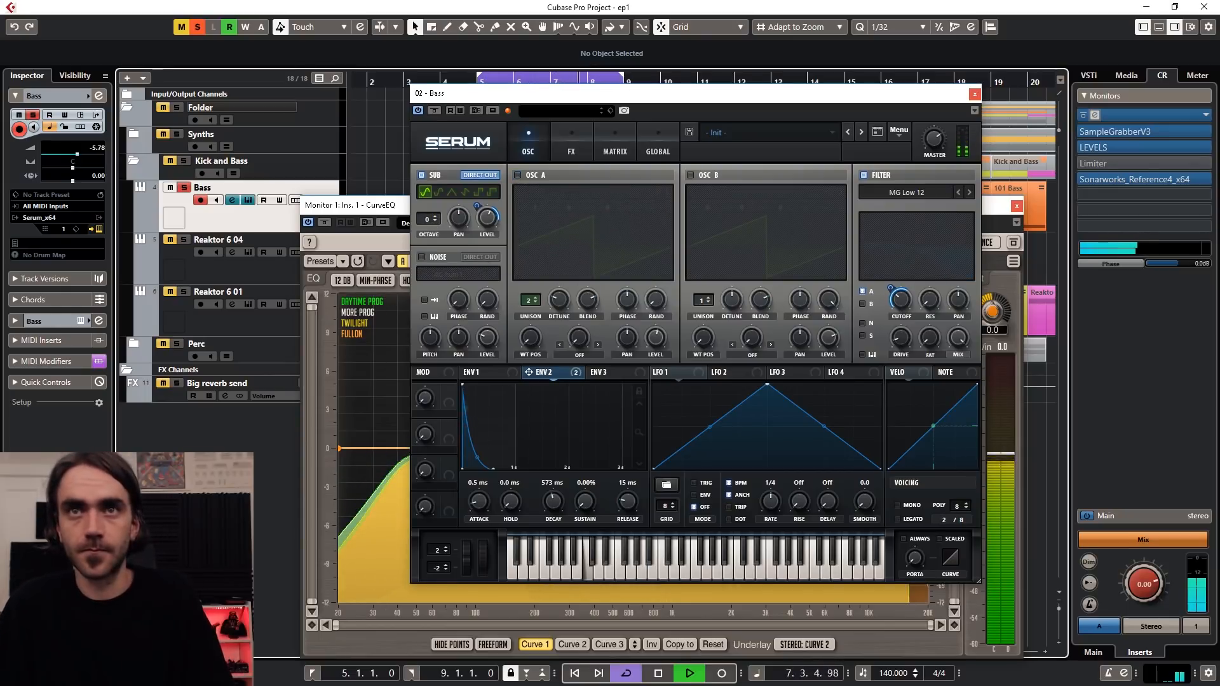
pyautogui.press('space')
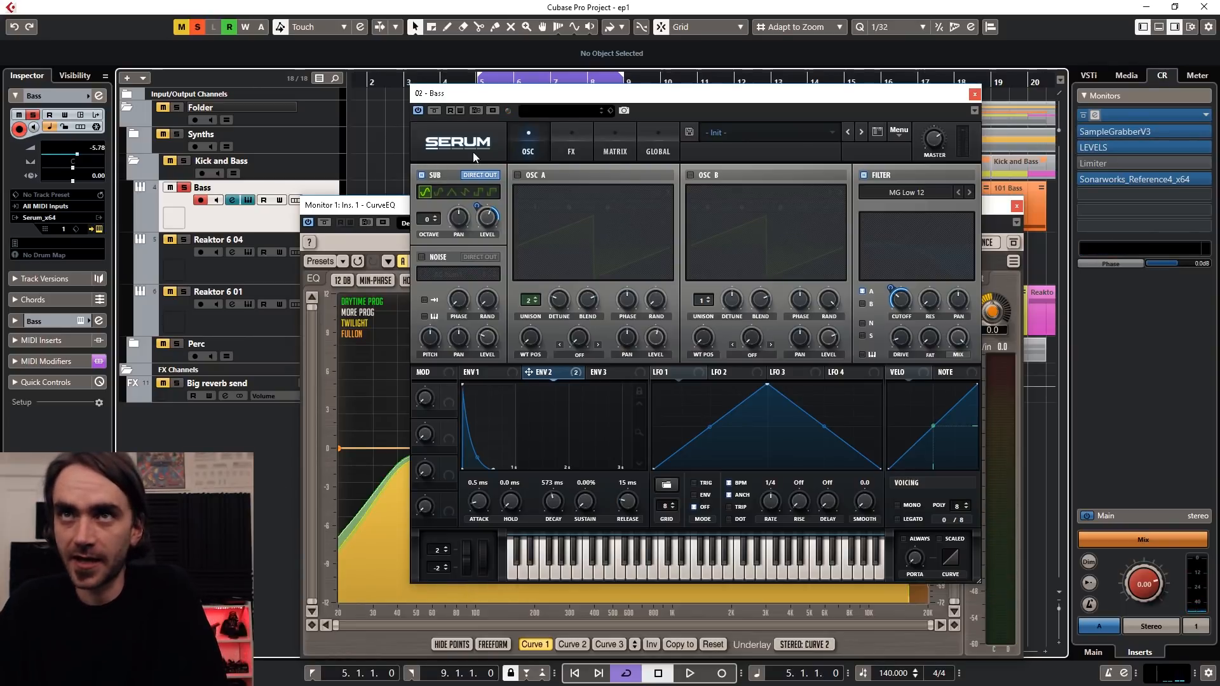
# Step: Turn off the Sub's Direct Out, set its octave to -2, and switch Oscillator A on
pyautogui.click(571, 146)
pyautogui.click(518, 149)
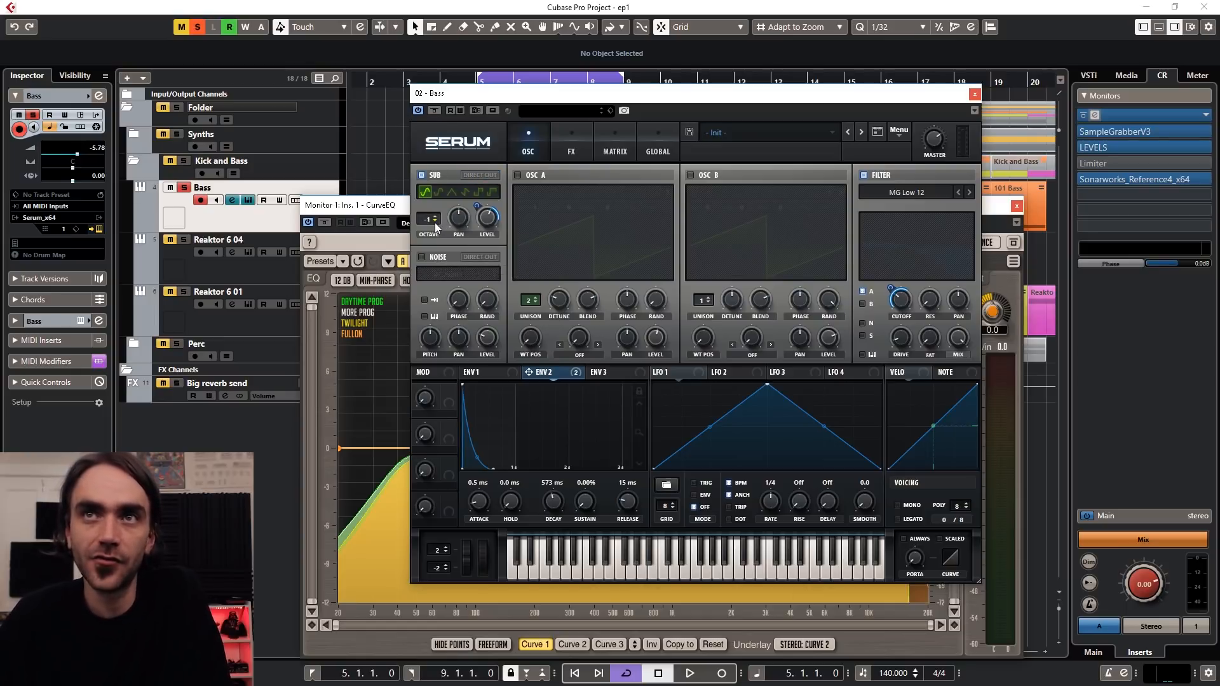
pyautogui.click(434, 221)
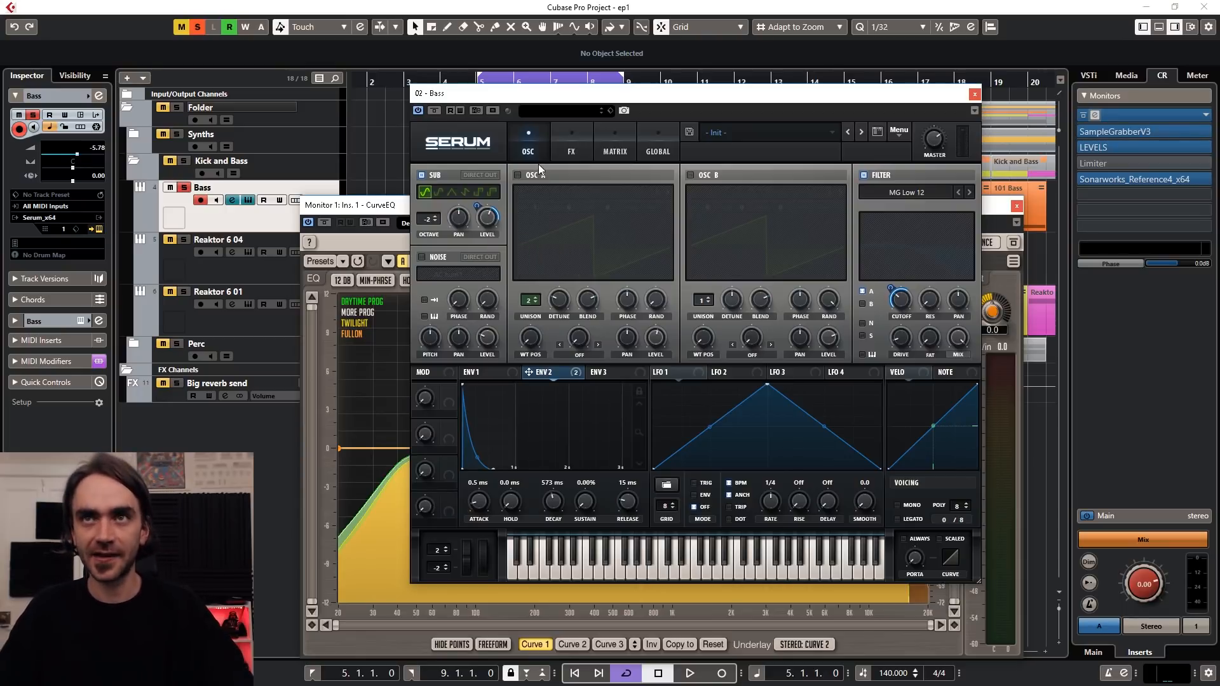
pyautogui.click(517, 176)
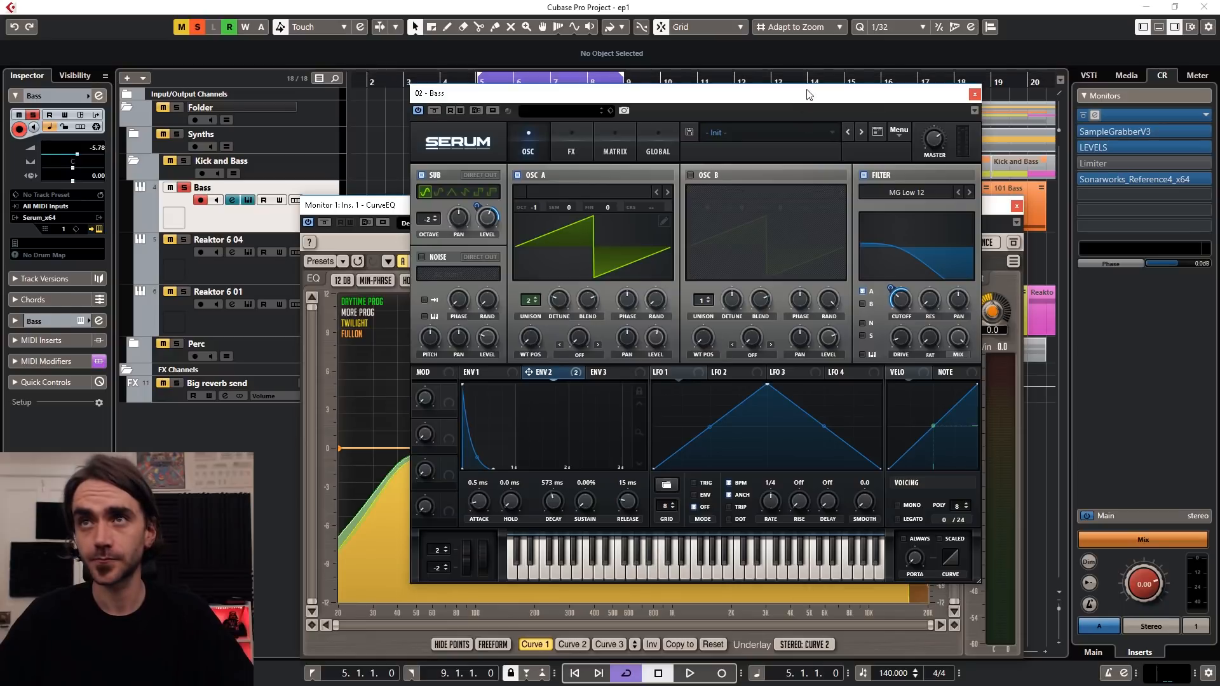
# Step: Close the plug-in windows and inspect the notes of the 101 Bass part at bar 5 in the Key Editor
pyautogui.hotkey('ctrl', 'w')
pyautogui.hotkey('ctrl', 'w')
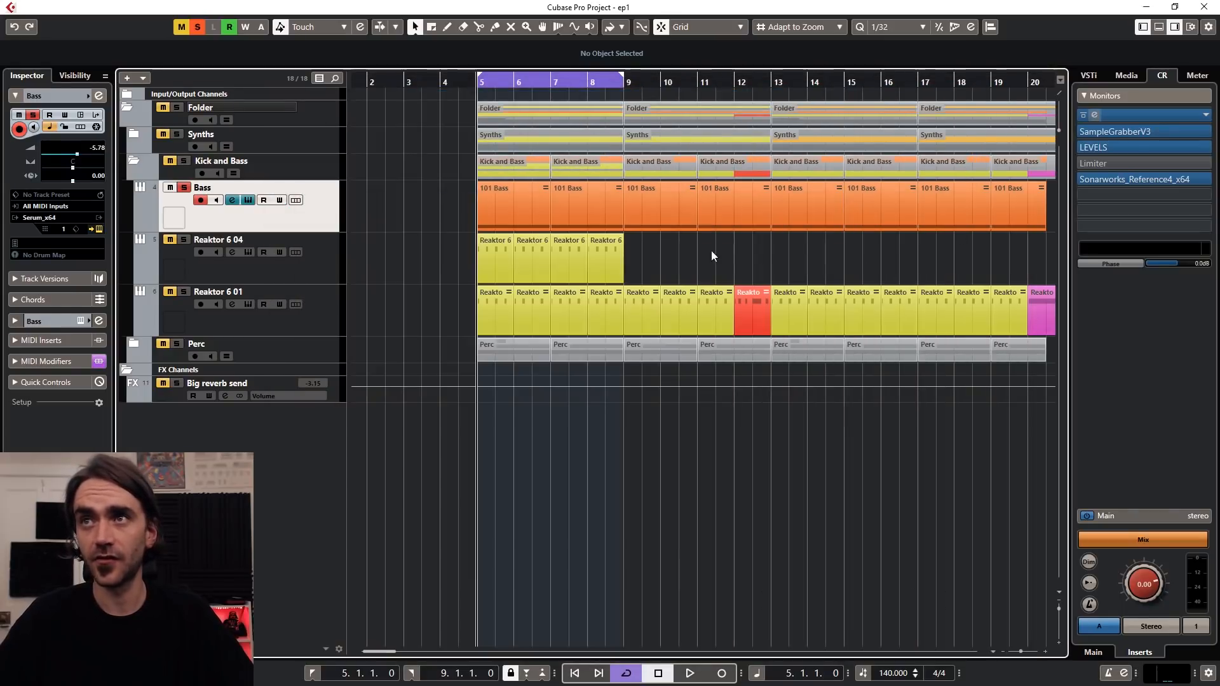
pyautogui.doubleClick(506, 193)
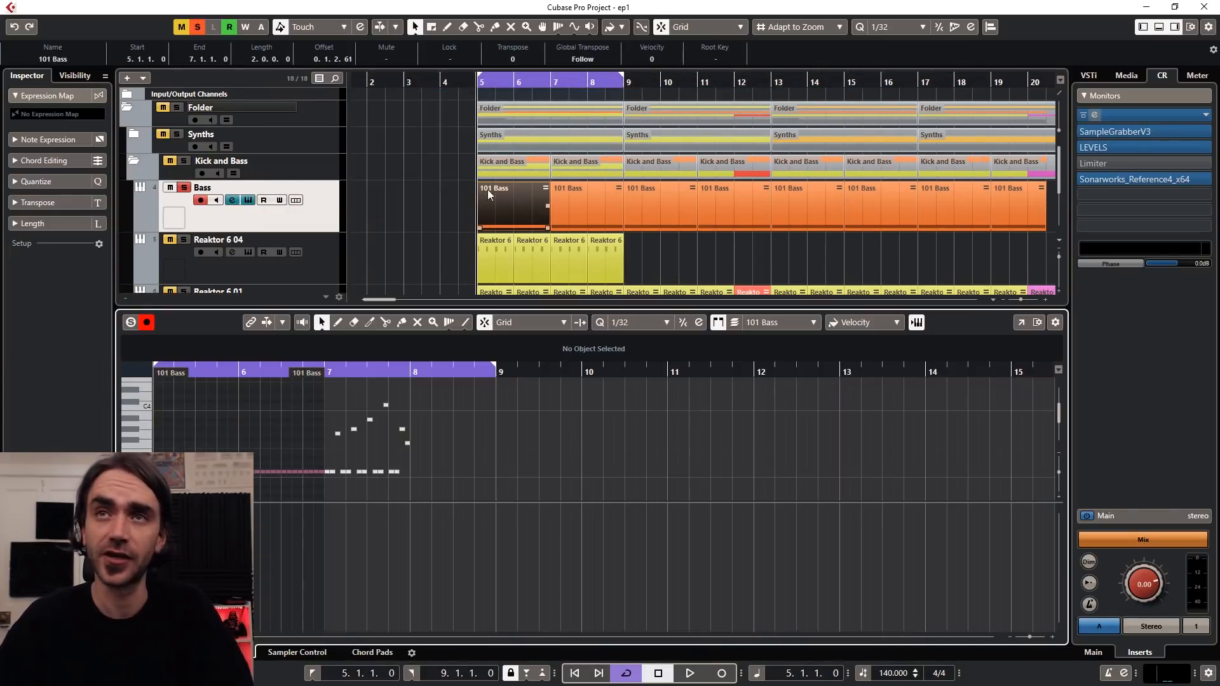
pyautogui.scroll(6, 215, 441)
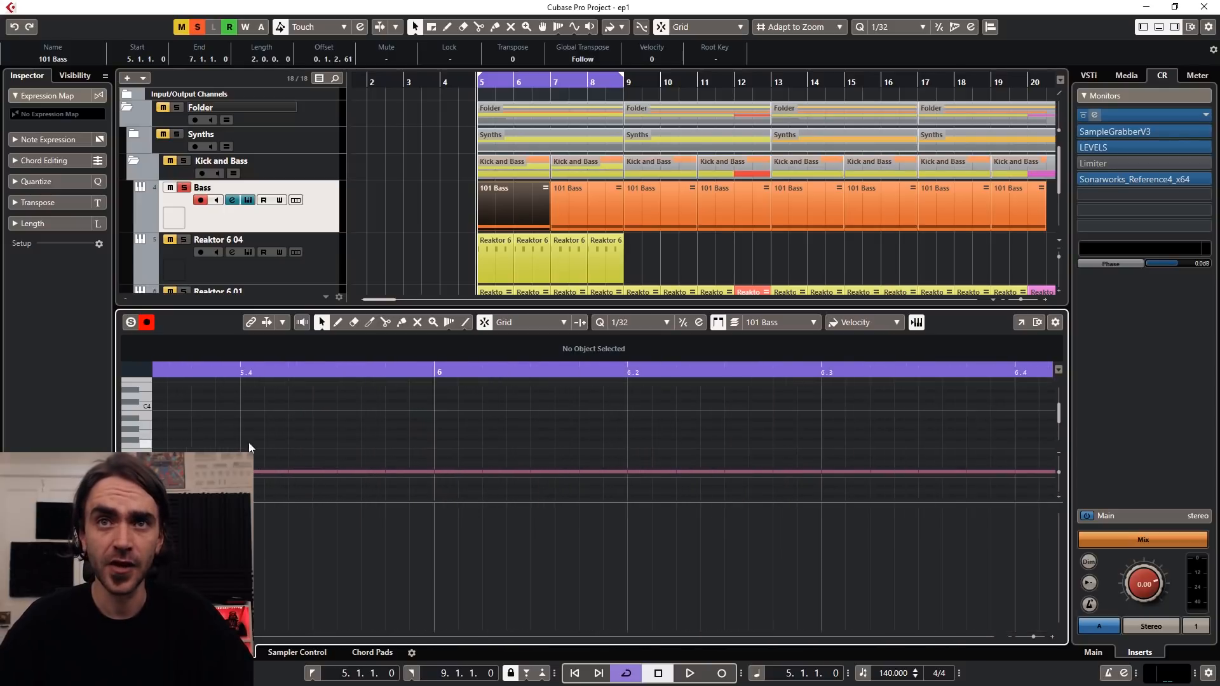
pyautogui.hscroll(-5, 272, 430)
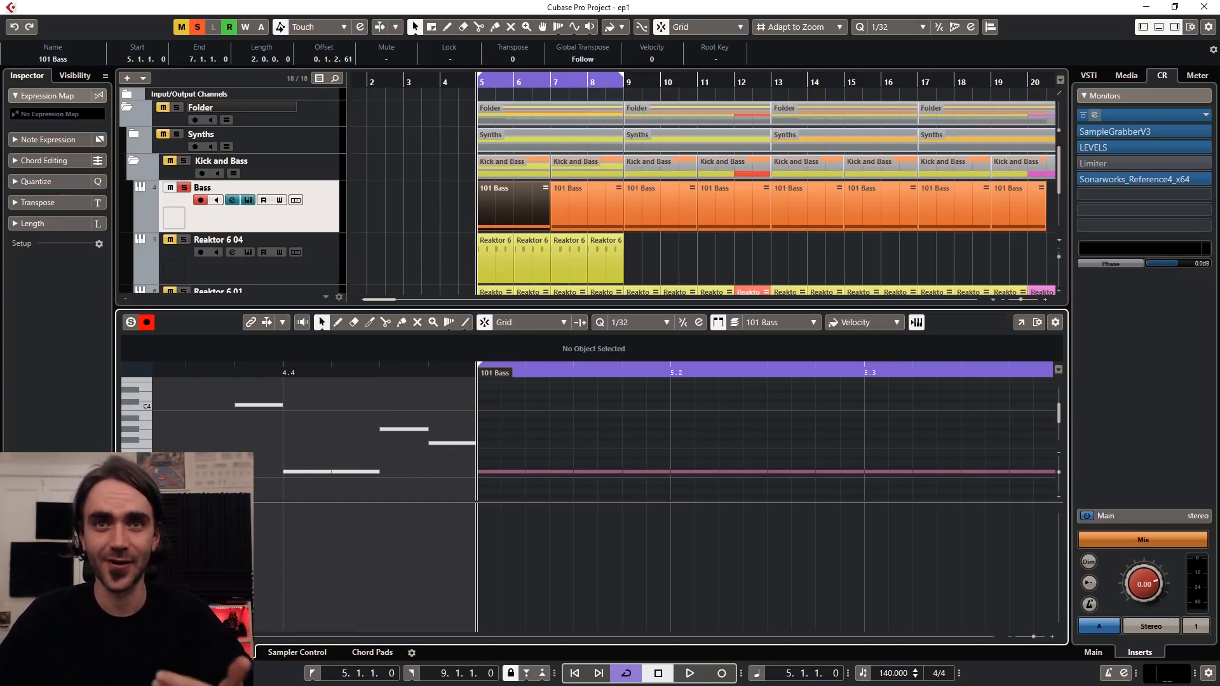
# Step: Close the Key Editor, reopen the Bass track's Serum instrument and examine Oscillator A's Unison and Detune settings
pyautogui.press('Return')
pyautogui.moveTo(0, 124); pyautogui.dragTo(806, 122)
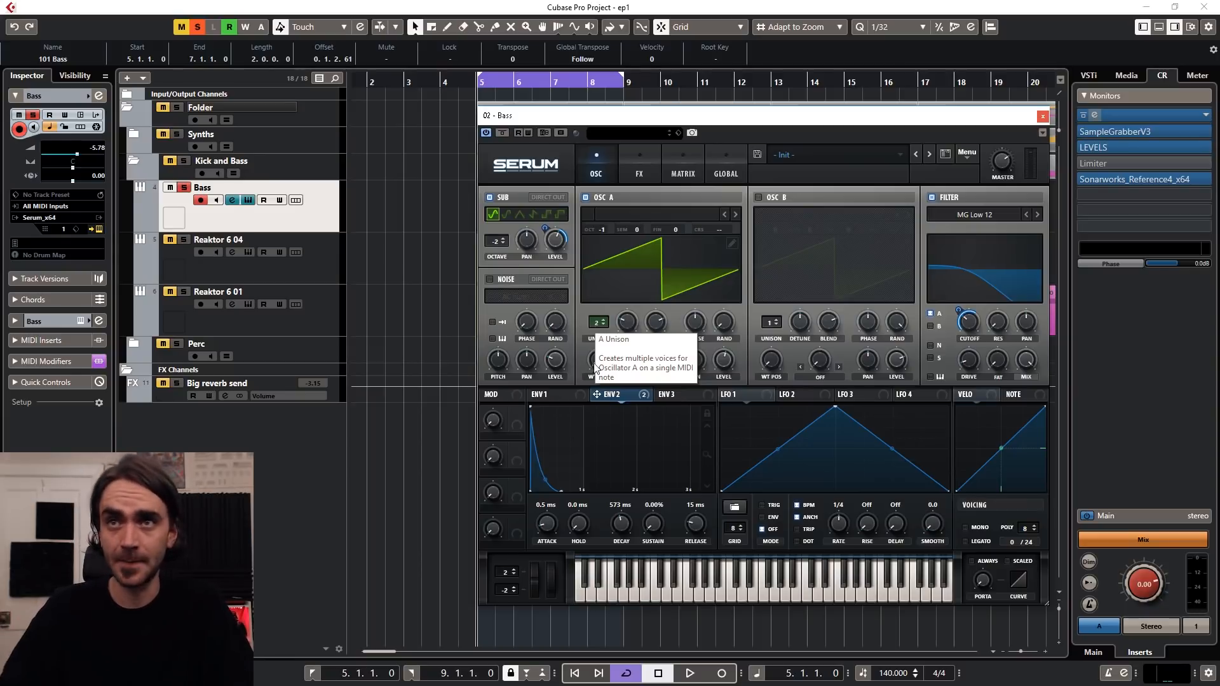
pyautogui.click(624, 322)
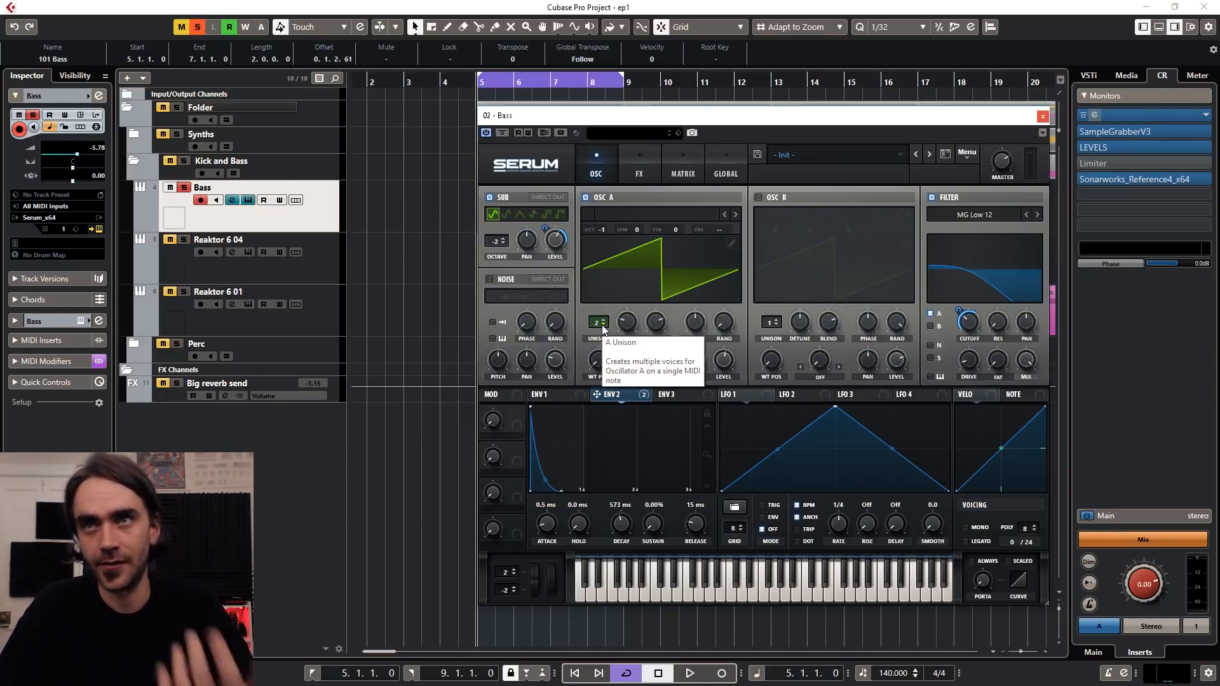
# Step: Play the loop to compare Oscillator A's Unison at 1 and 2 voices, leave it at 2, close Serum and stop playback
pyautogui.click(423, 211)
pyautogui.press('space')
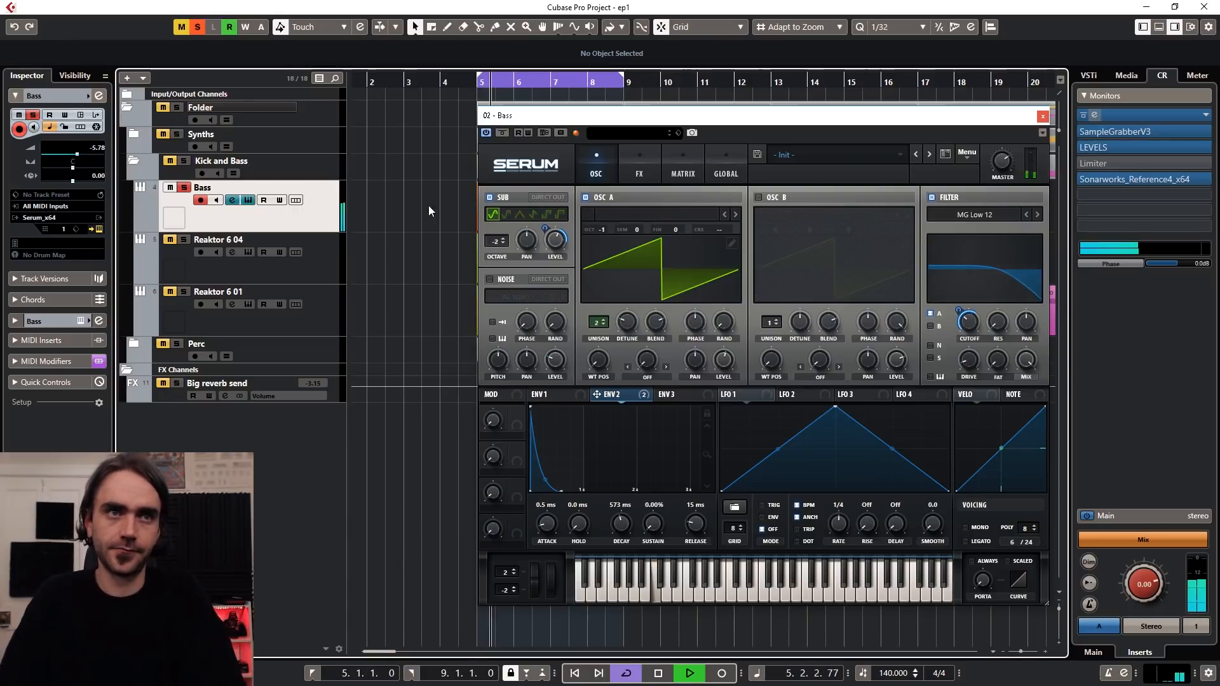
pyautogui.click(604, 325)
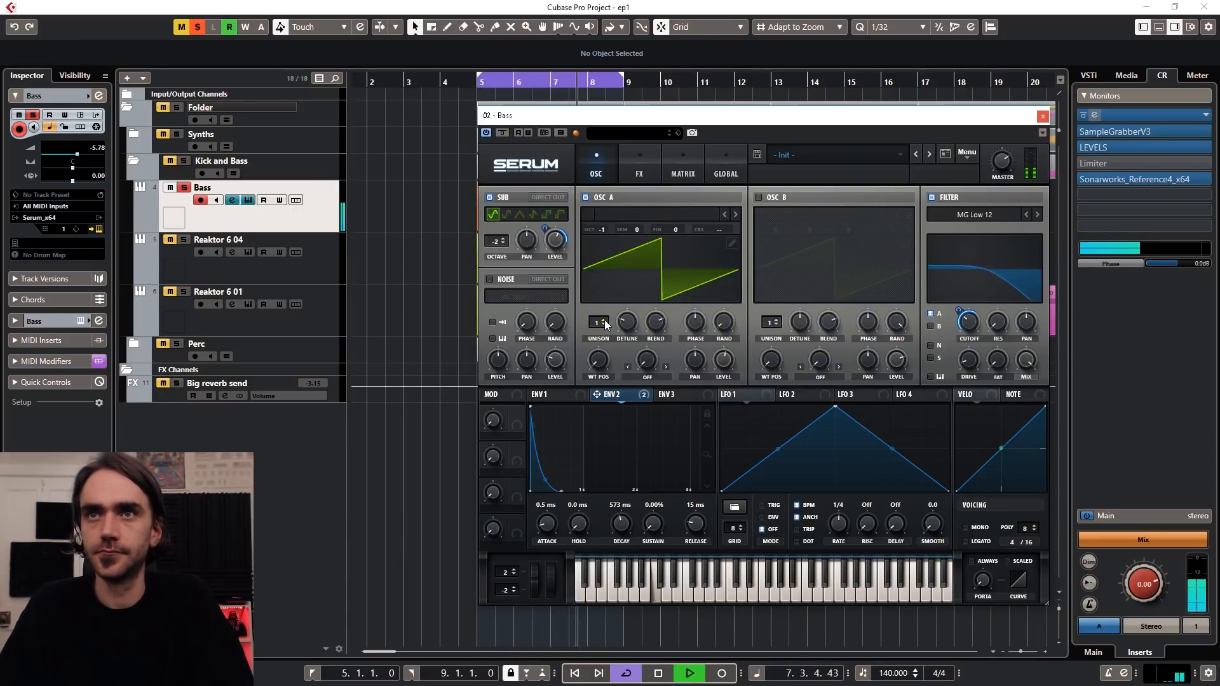
pyautogui.click(604, 320)
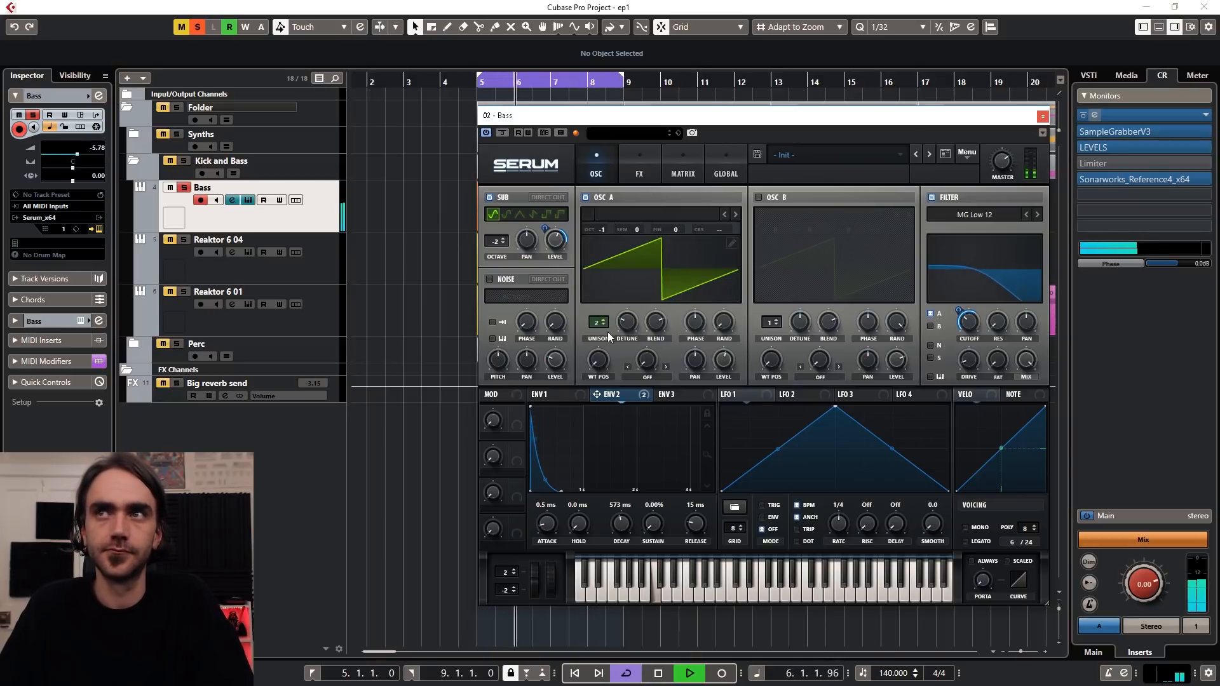
pyautogui.click(604, 325)
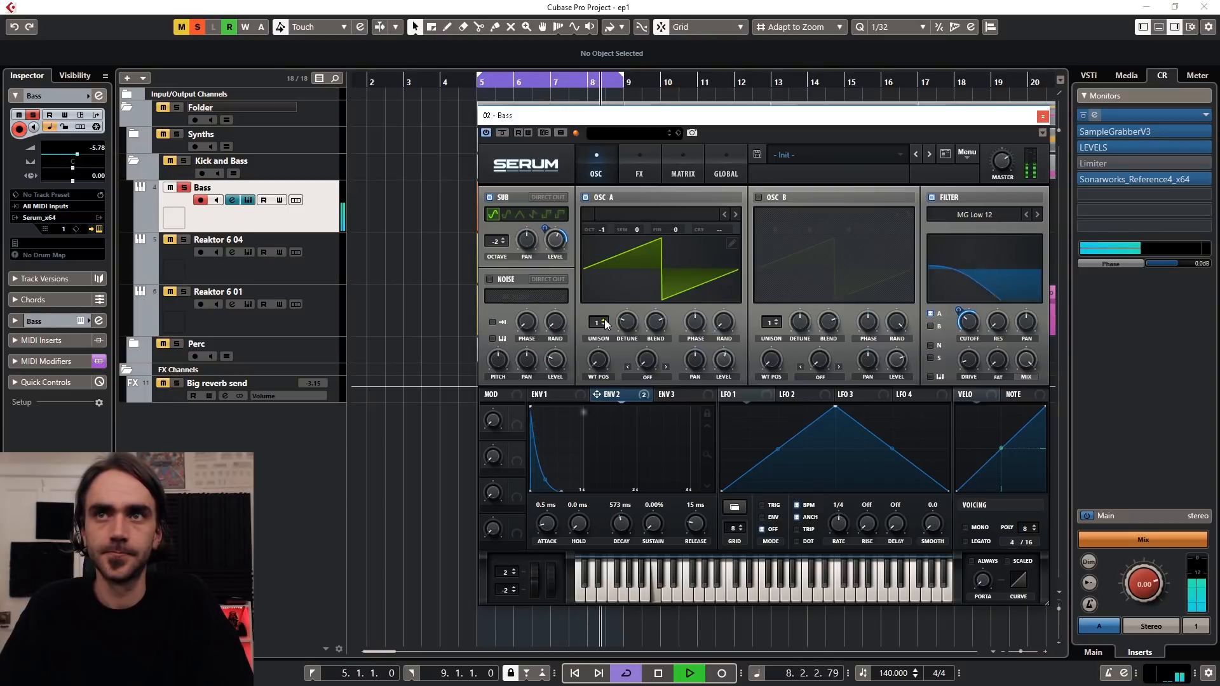
pyautogui.click(605, 322)
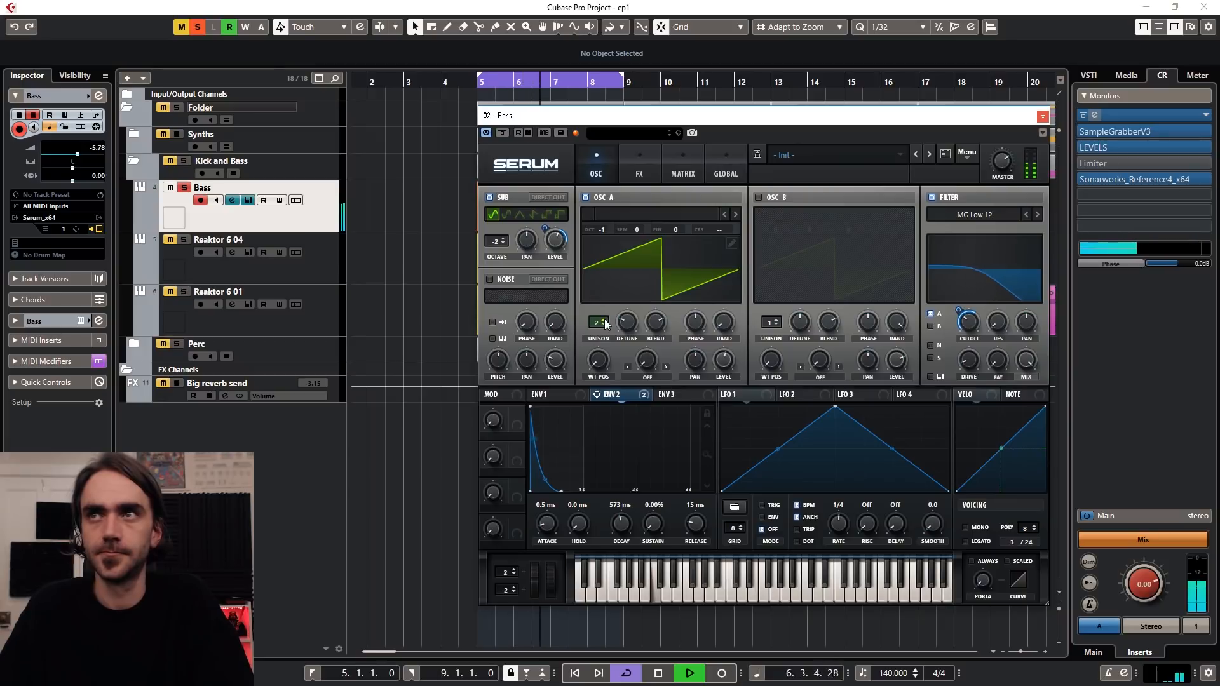
pyautogui.click(1042, 117)
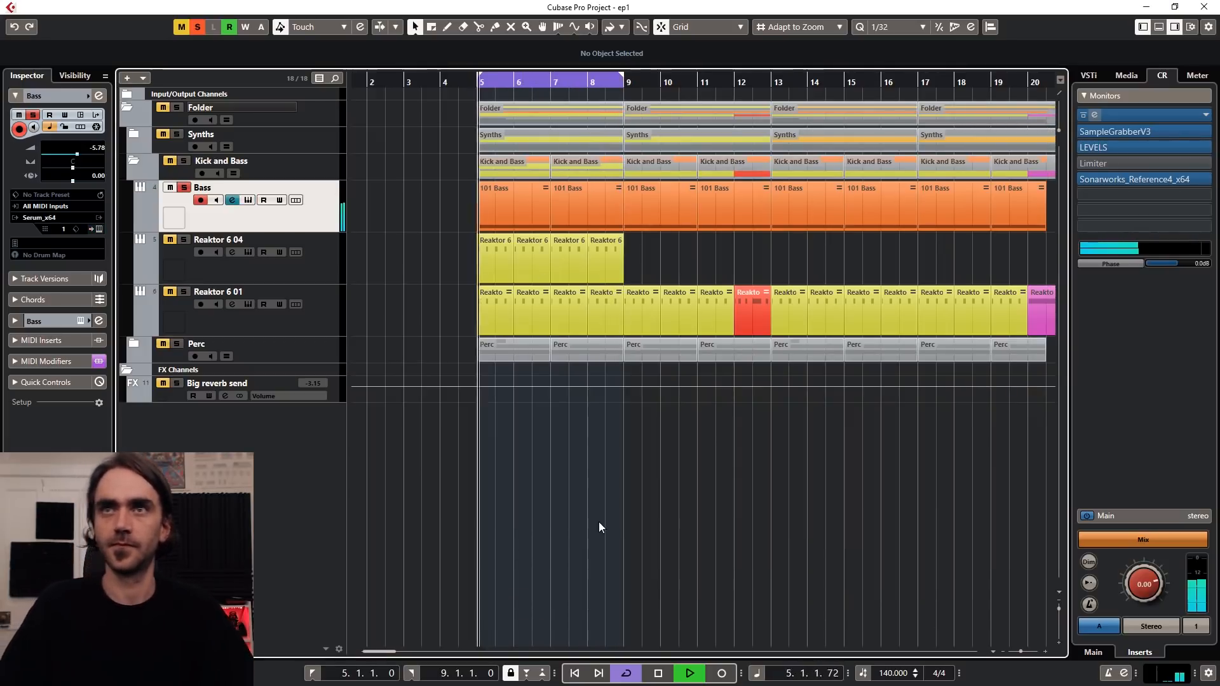
pyautogui.press('space')
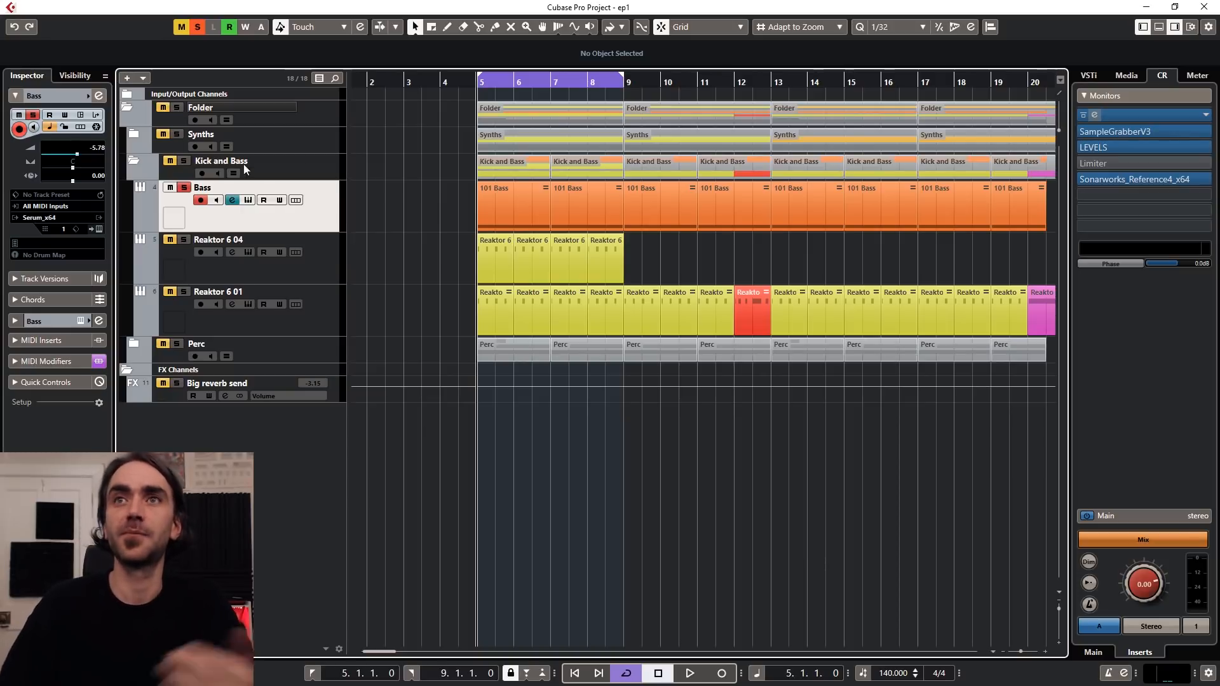
# Step: Enable the LFOTool insert in the Bass channel settings, examine its volume LFO curve and close both windows
pyautogui.click(99, 95)
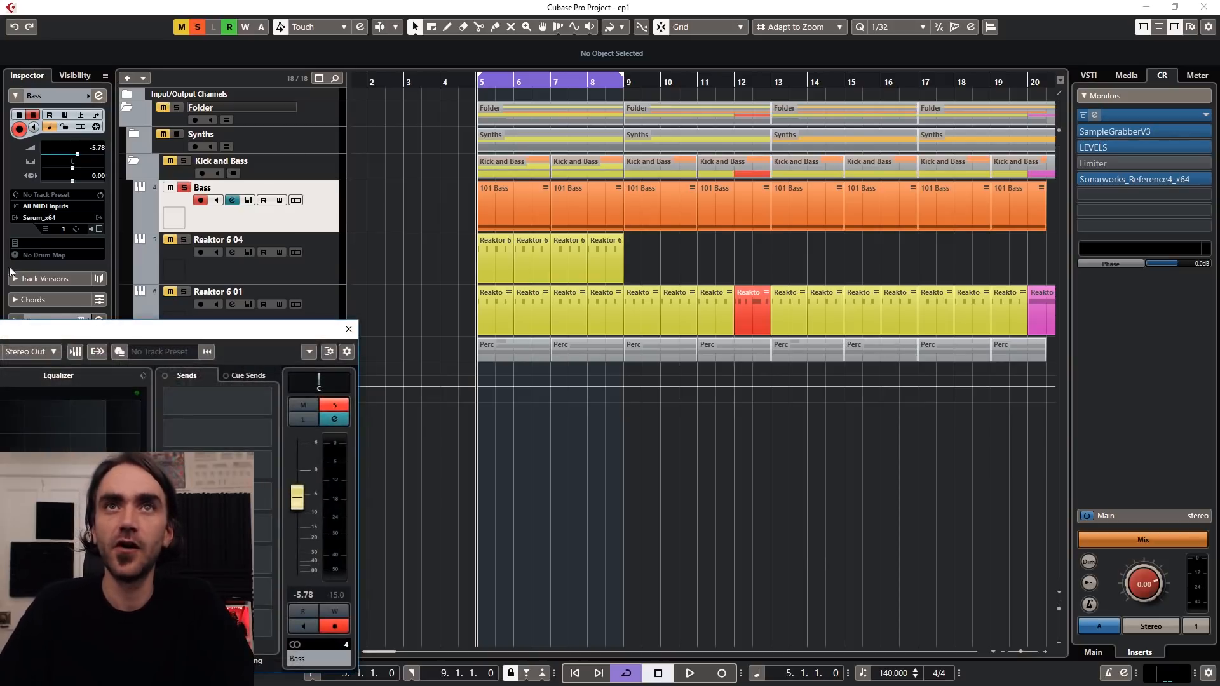
pyautogui.moveTo(30, 333); pyautogui.dragTo(592, 199)
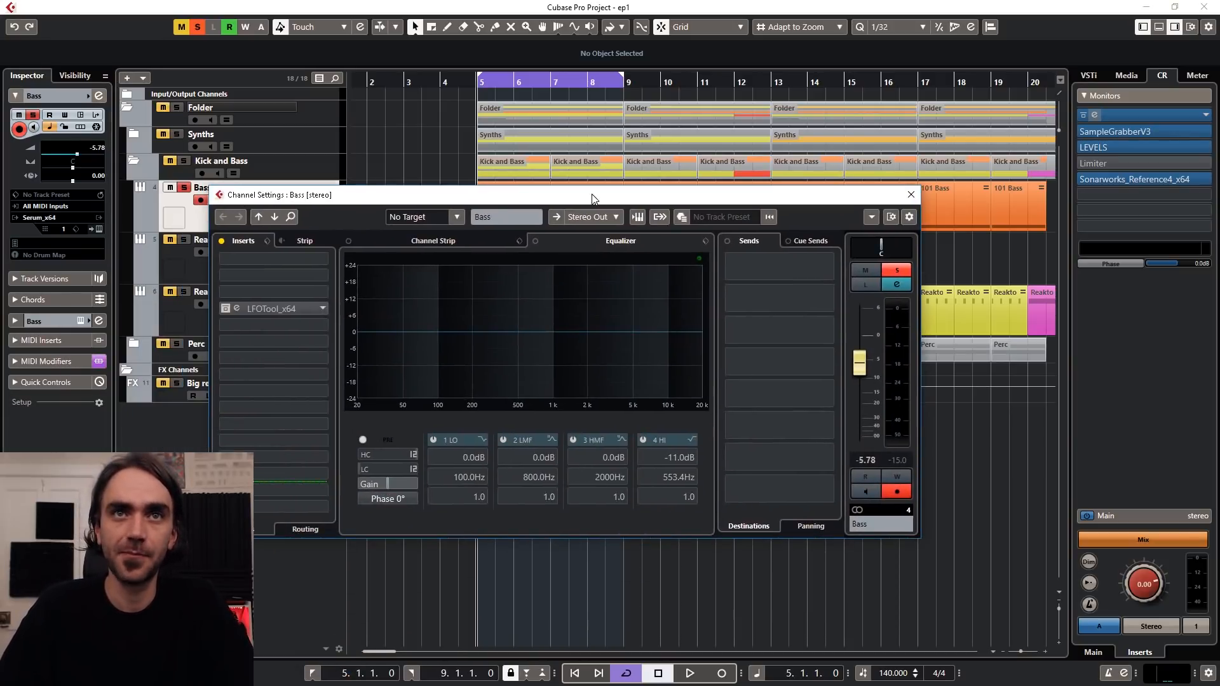
pyautogui.click(235, 309)
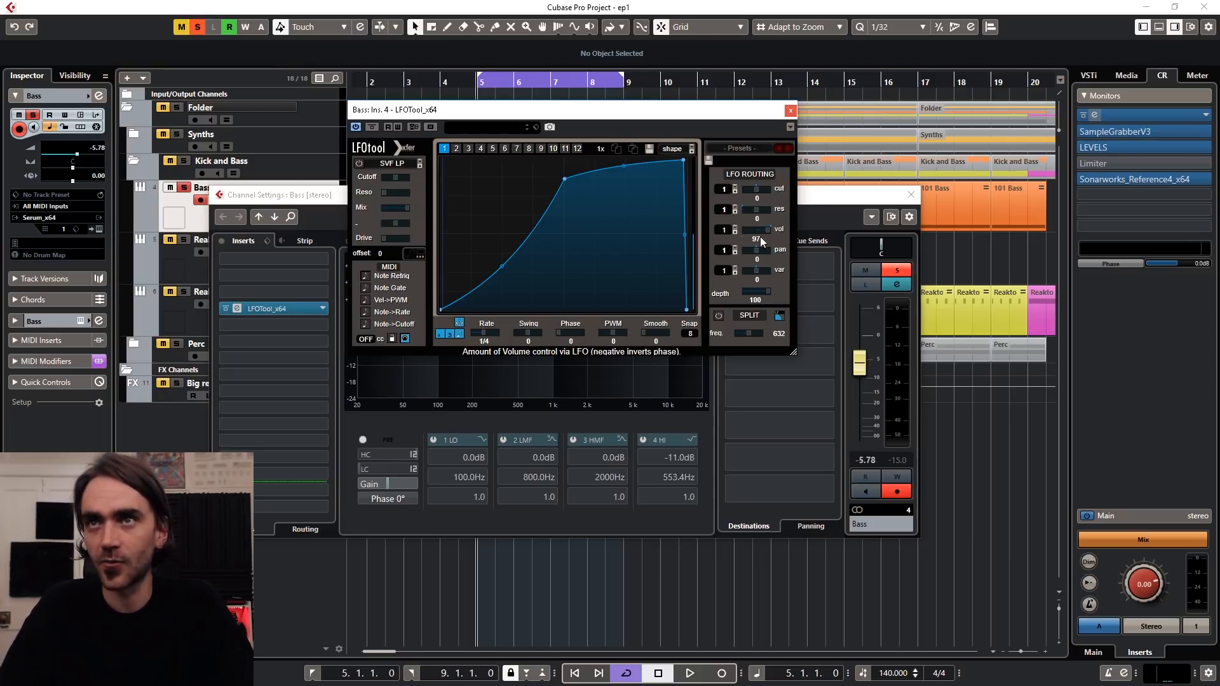
pyautogui.click(790, 112)
pyautogui.click(911, 195)
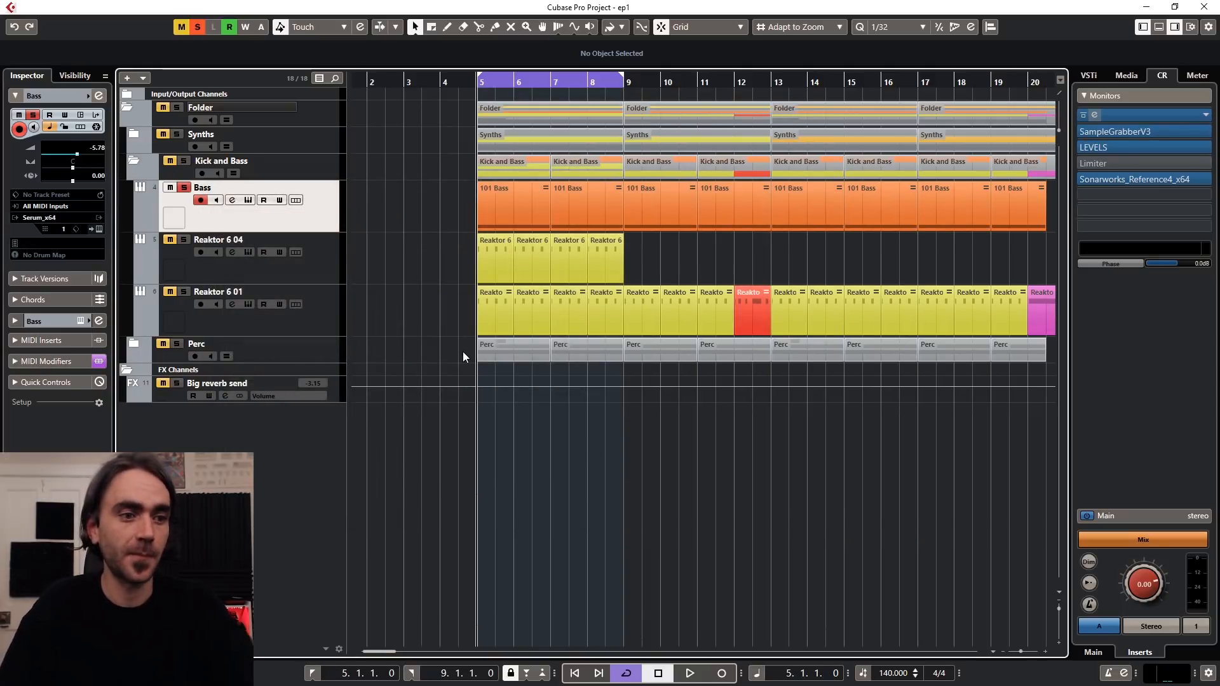
# Step: Play the loop with the Reaktor 6 04 kick soloed alongside the Bass track
pyautogui.press('space')
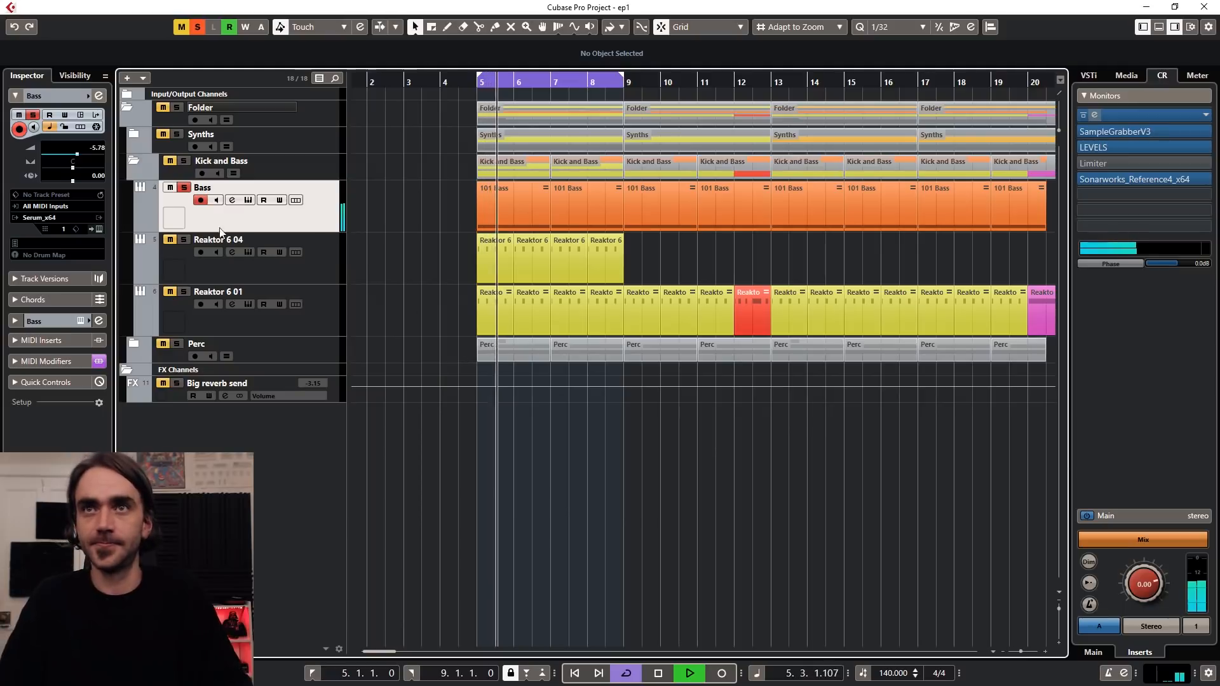
pyautogui.click(184, 240)
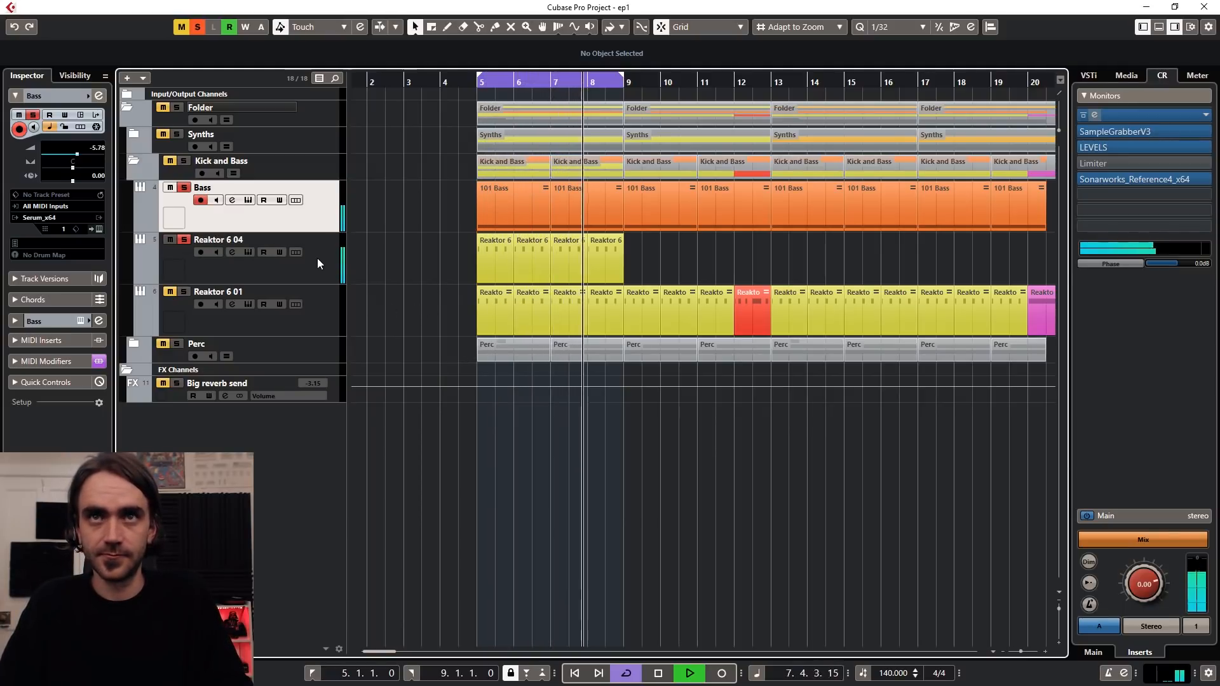
pyautogui.press('g')
pyautogui.press('g')
pyautogui.press('g')
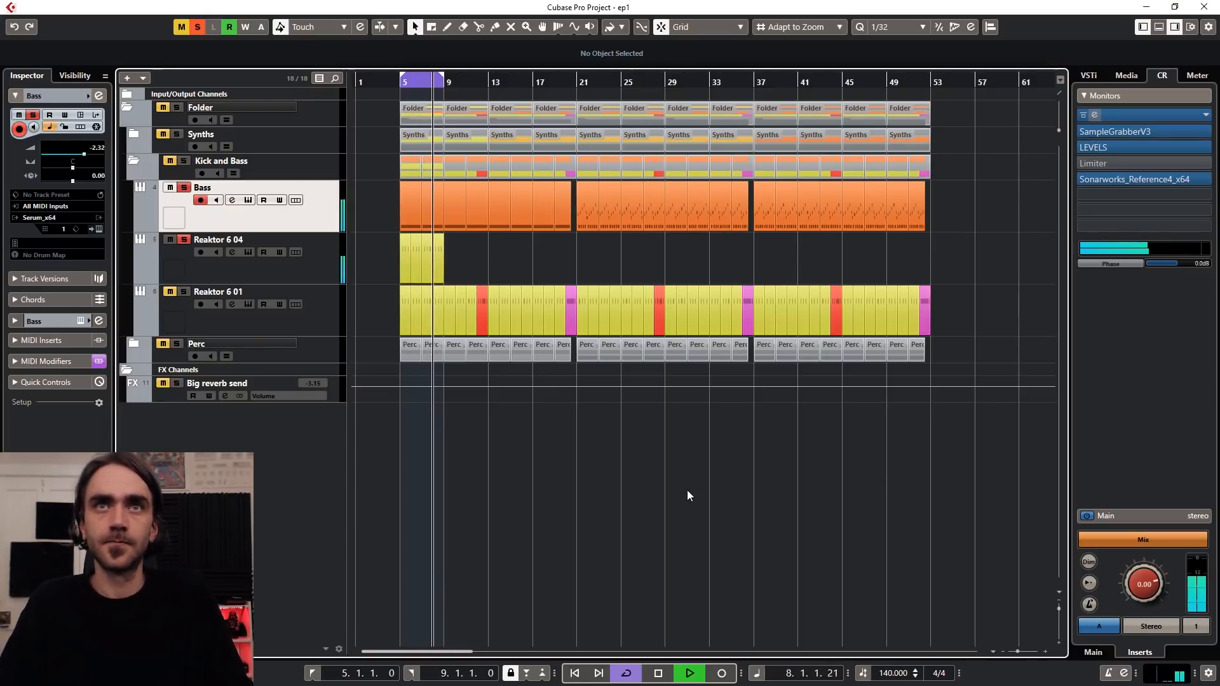
pyautogui.click(170, 241)
pyautogui.click(167, 295)
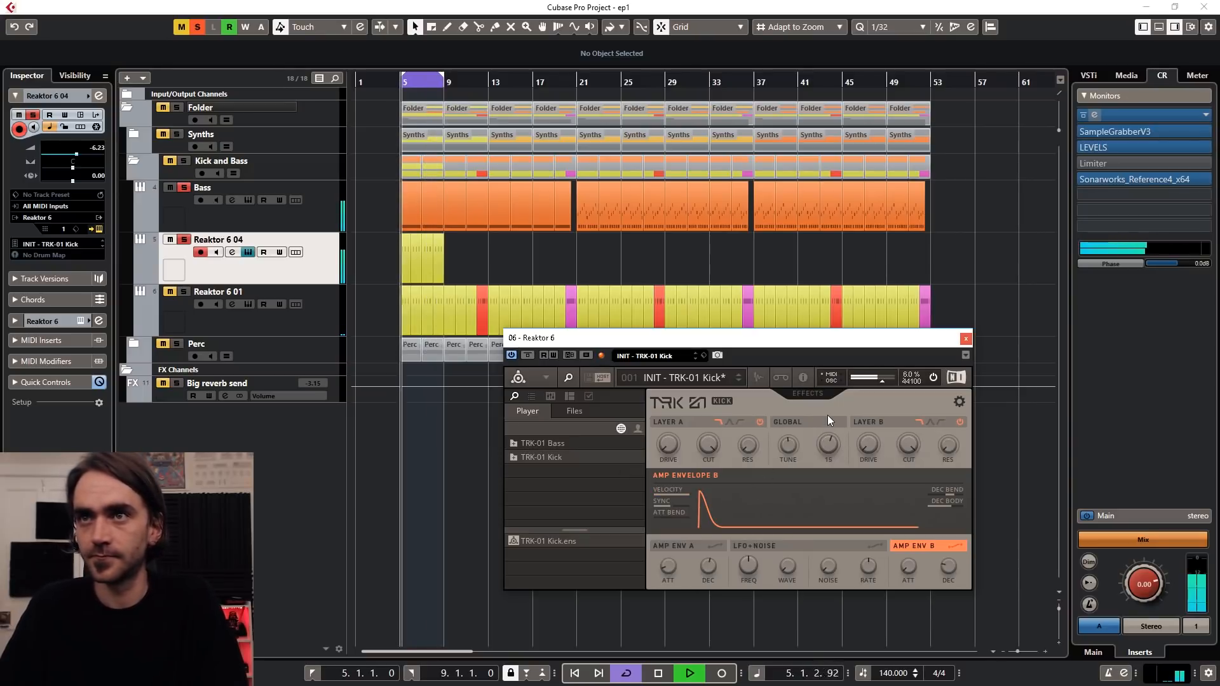
# Step: Try different Global balances between Layer A and Layer B of the TRK-01 kick during playback and reset the balance
pyautogui.moveTo(827, 414); pyautogui.dragTo(826, 472)
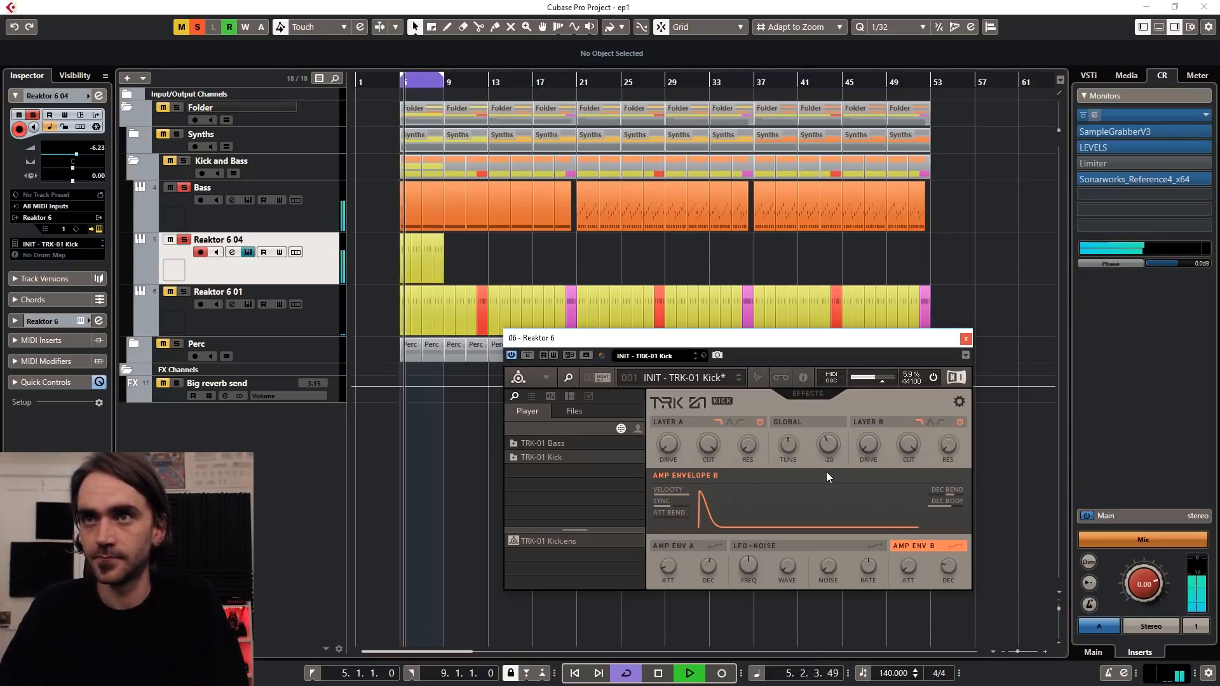
pyautogui.doubleClick(791, 444)
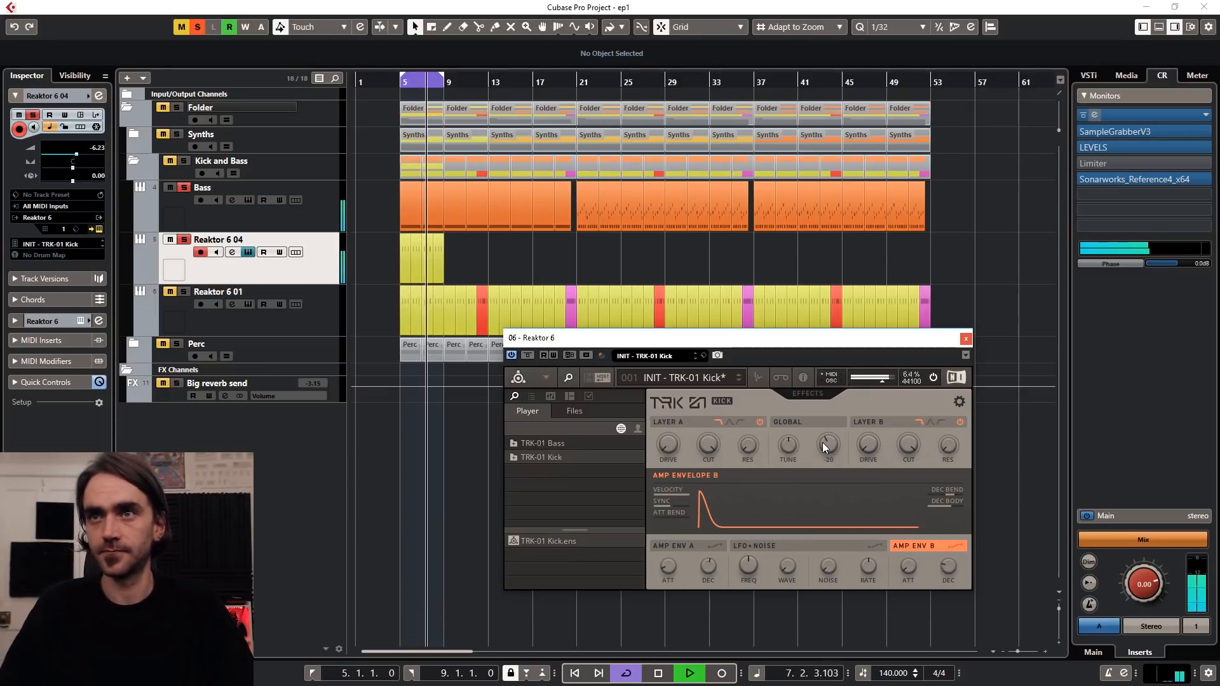
pyautogui.moveTo(822, 442); pyautogui.dragTo(717, 555)
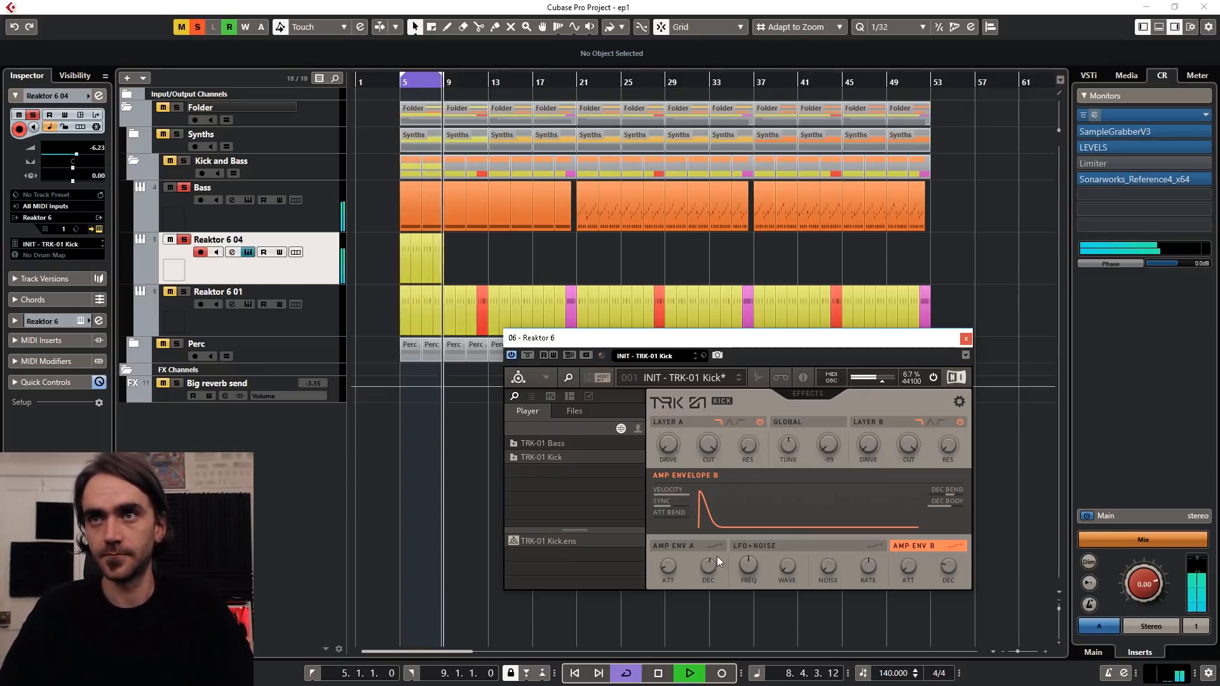
pyautogui.doubleClick(829, 445)
# Step: Show Layer A's Synth settings and adjust the Duration of its pitch curve by ear
pyautogui.click(680, 423)
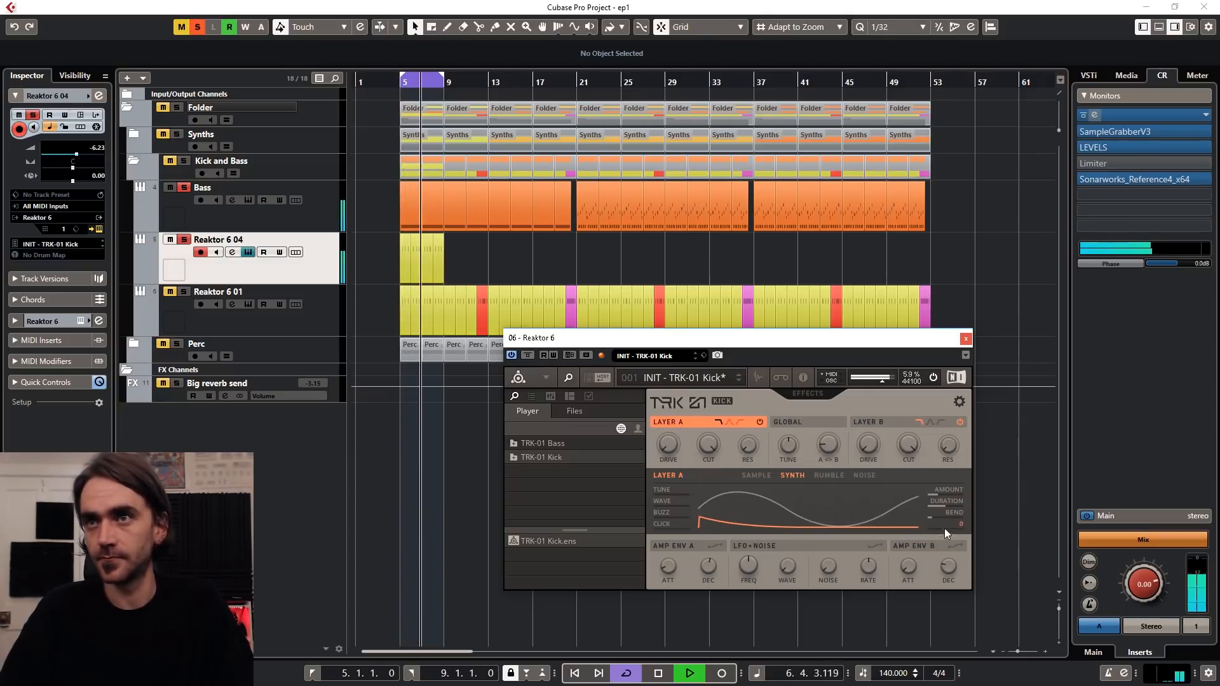
pyautogui.moveTo(956, 501); pyautogui.dragTo(962, 442)
pyautogui.moveTo(947, 501); pyautogui.dragTo(967, 466)
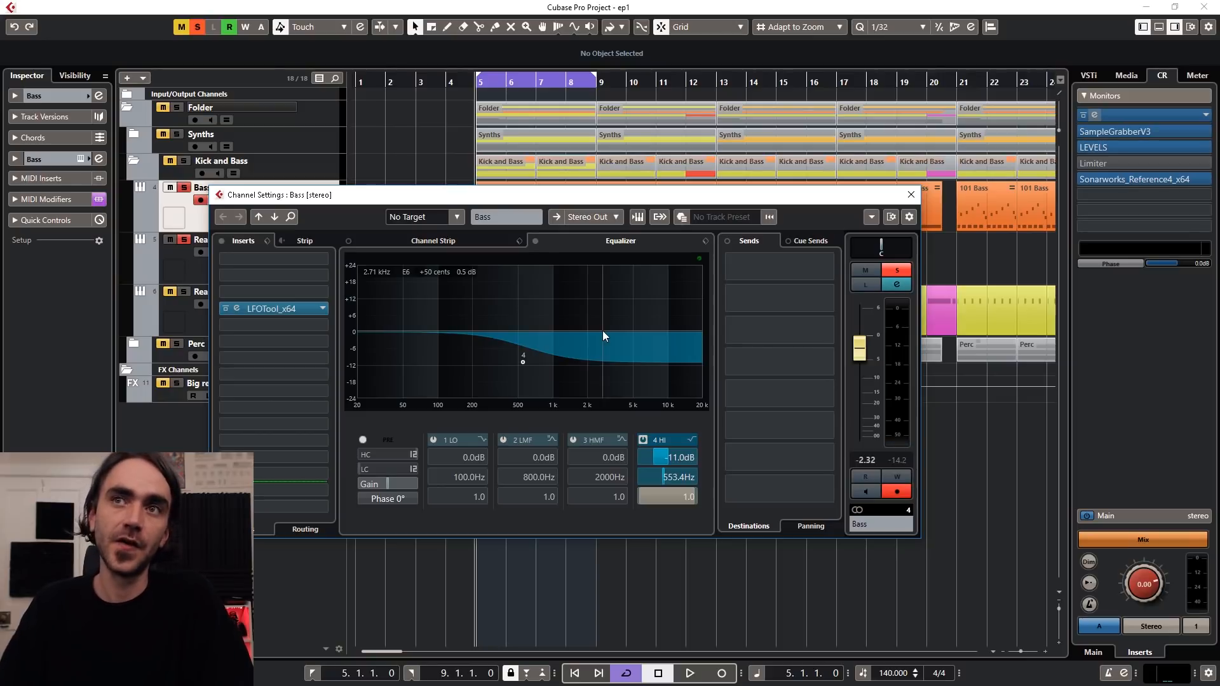
# Step: Close the Bass channel settings, unsolo the Bass and Reaktor 6 04 tracks, and select Reaktor 6 04
pyautogui.click(913, 194)
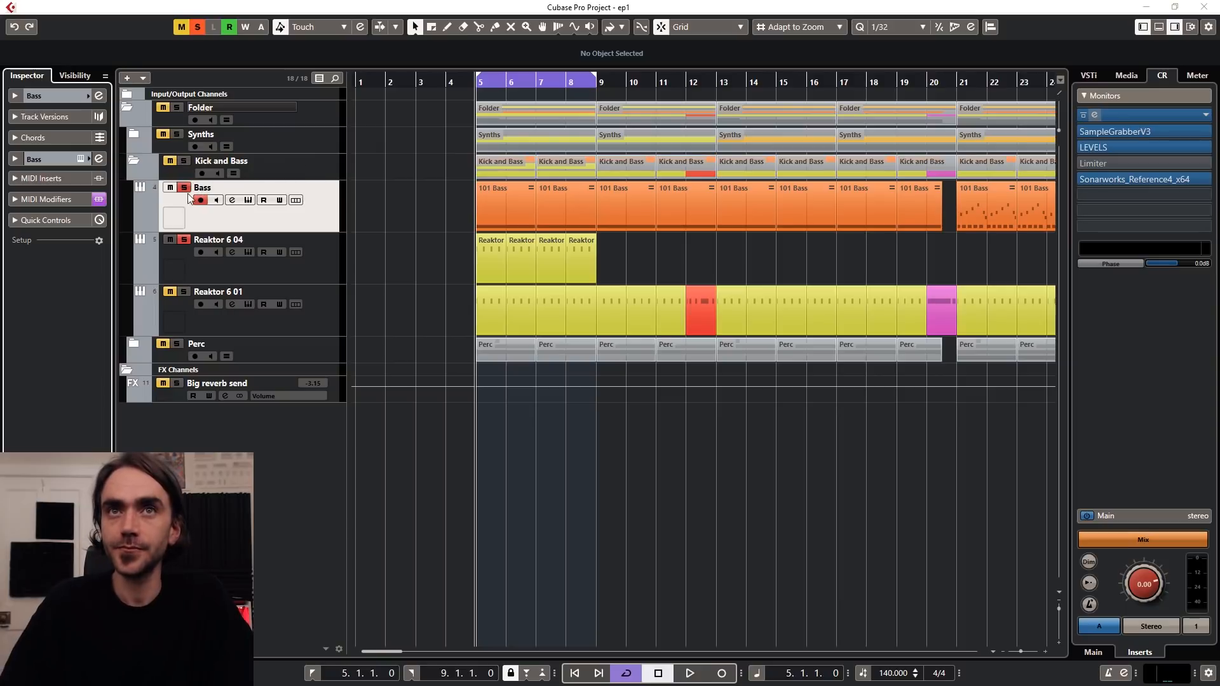
pyautogui.click(183, 239)
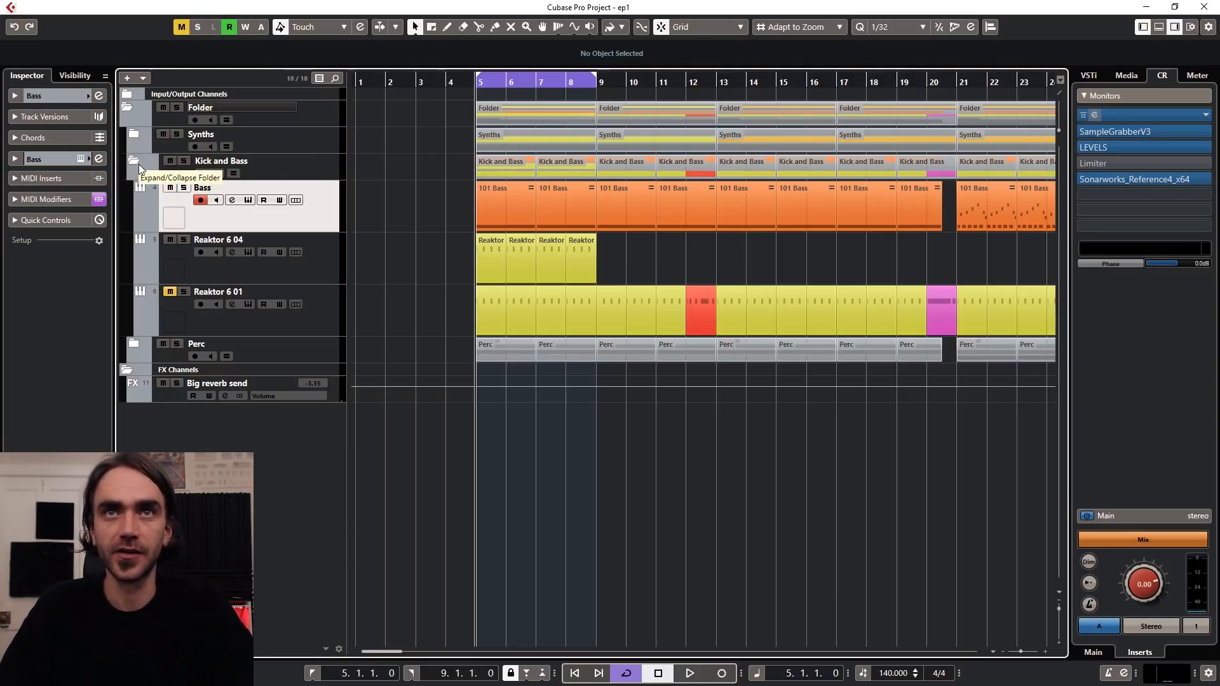
pyautogui.click(324, 273)
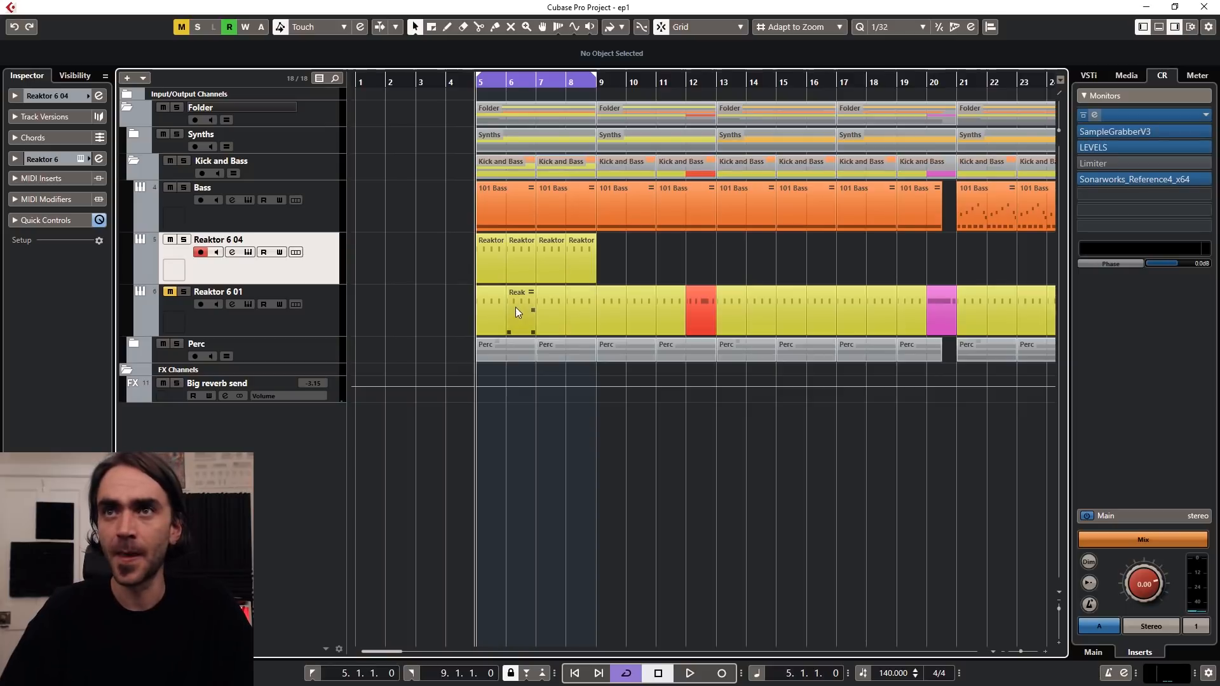
# Step: Examine the Reaktor 6 kick parts from bar 5 and select the Reaktor 6 01 track
pyautogui.scroll(4, 510, 309)
pyautogui.hscroll(-3, 484, 310)
pyautogui.hscroll(3, 483, 313)
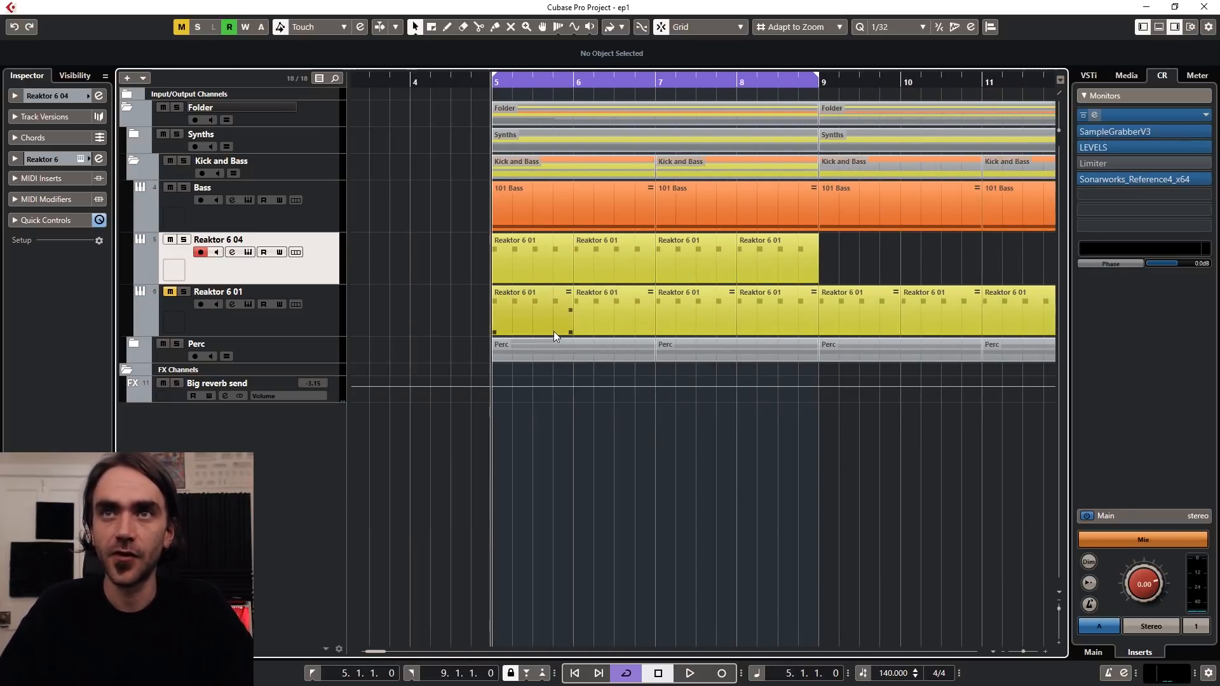
pyautogui.click(277, 322)
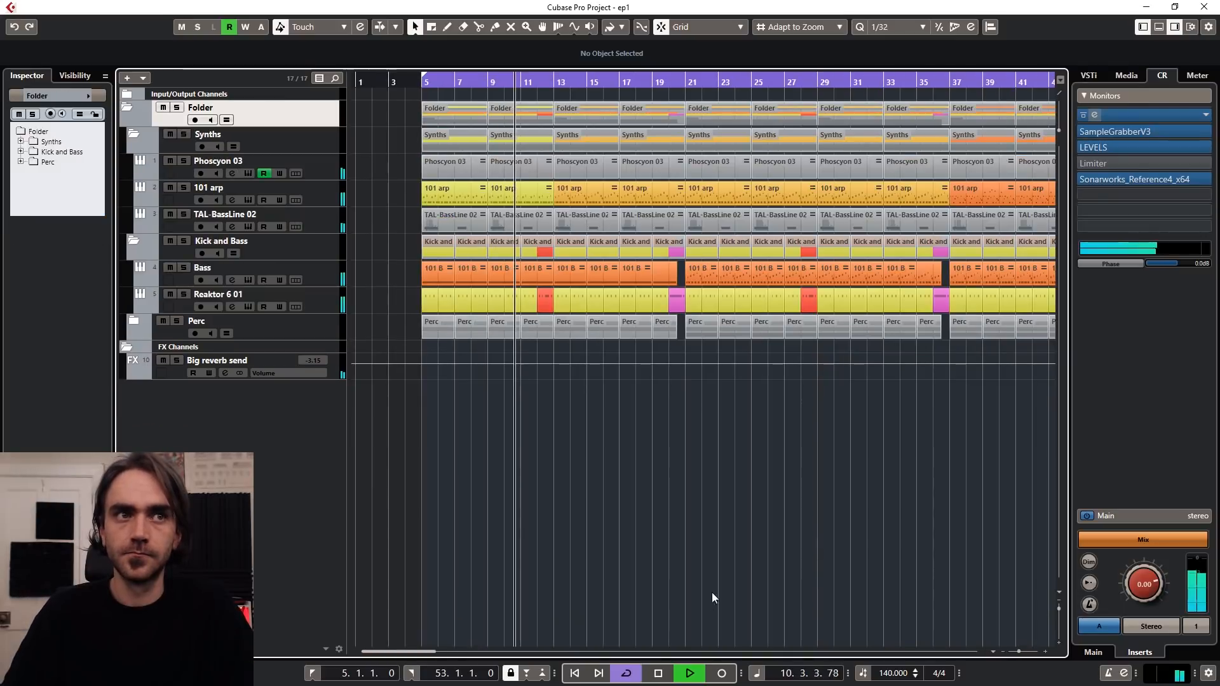
# Step: Collapse the Synths folder, select the Bass and Reaktor 6 01 tracks together and increase their track height
pyautogui.press('g')
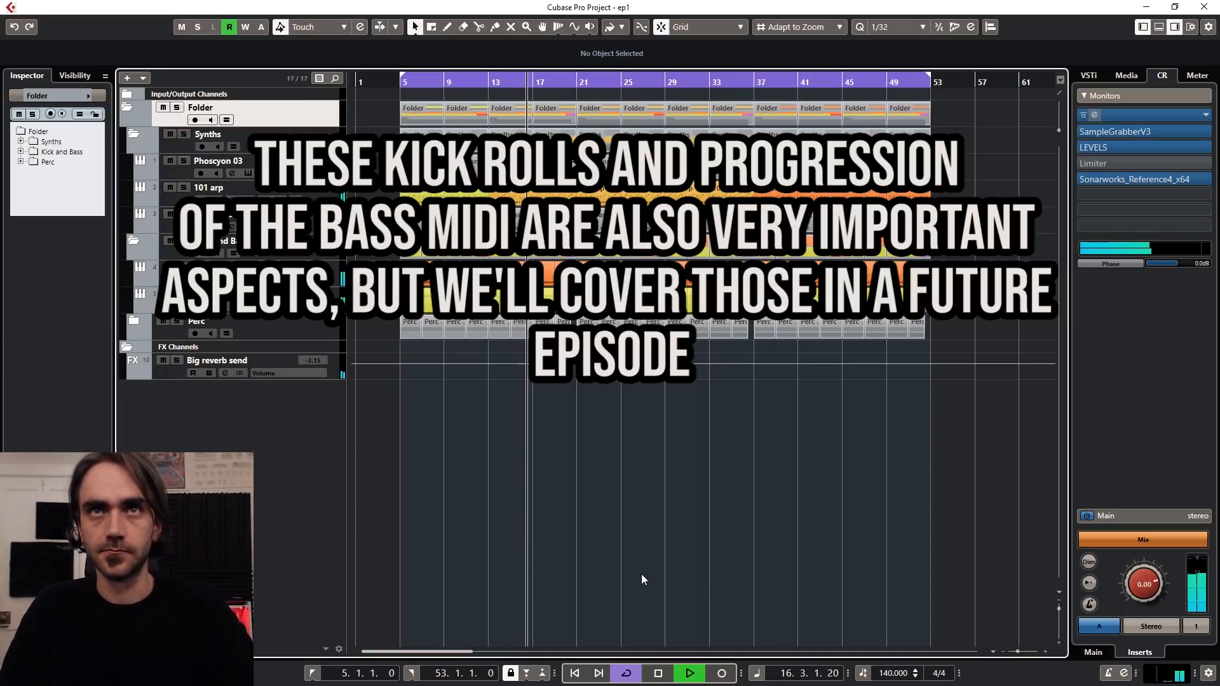
pyautogui.click(133, 135)
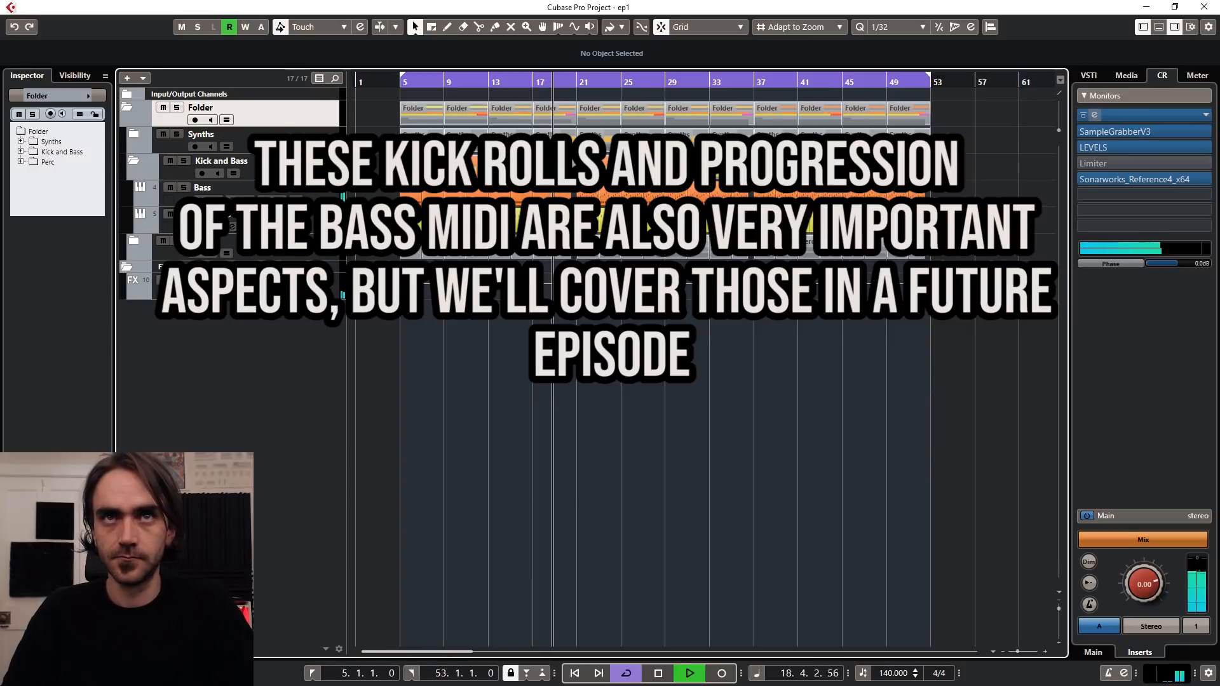
pyautogui.click(219, 216)
pyautogui.keyDown('shift'); pyautogui.click(219, 190); pyautogui.keyUp('shift')
pyautogui.moveTo(180, 233); pyautogui.dragTo(181, 260)
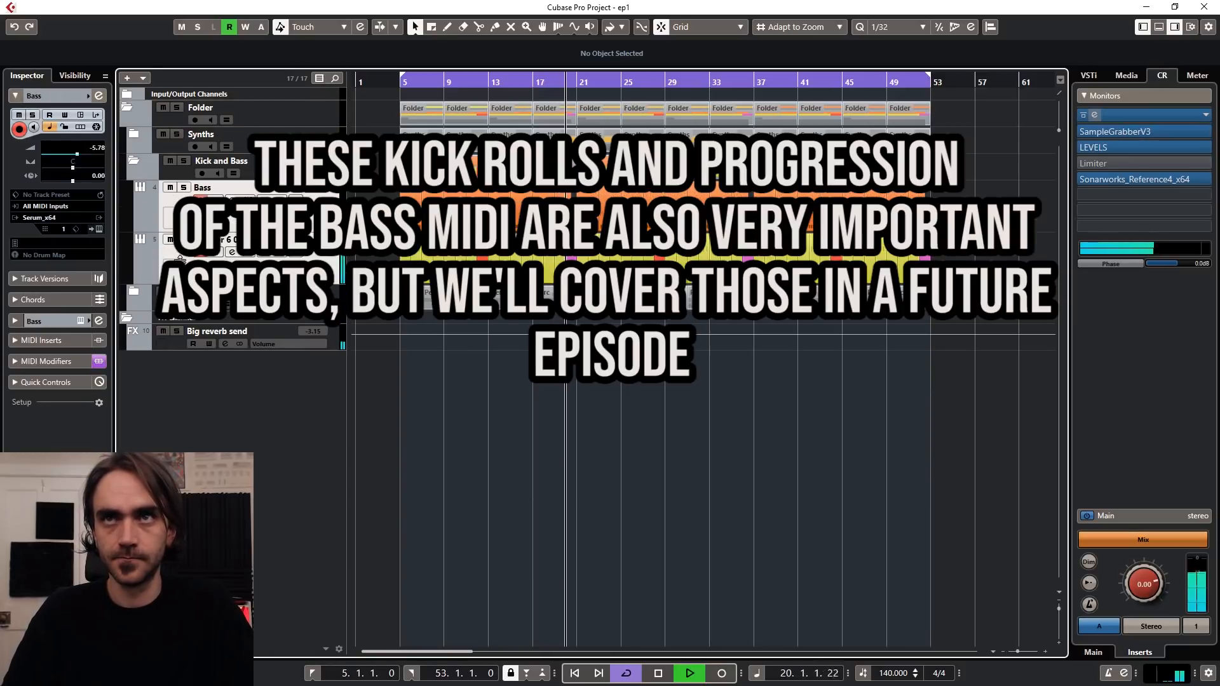
# Step: Review the kick rolls and bass progression during playback, and shorten the cycle range to bars 5 to 9
pyautogui.scroll(3, 496, 432)
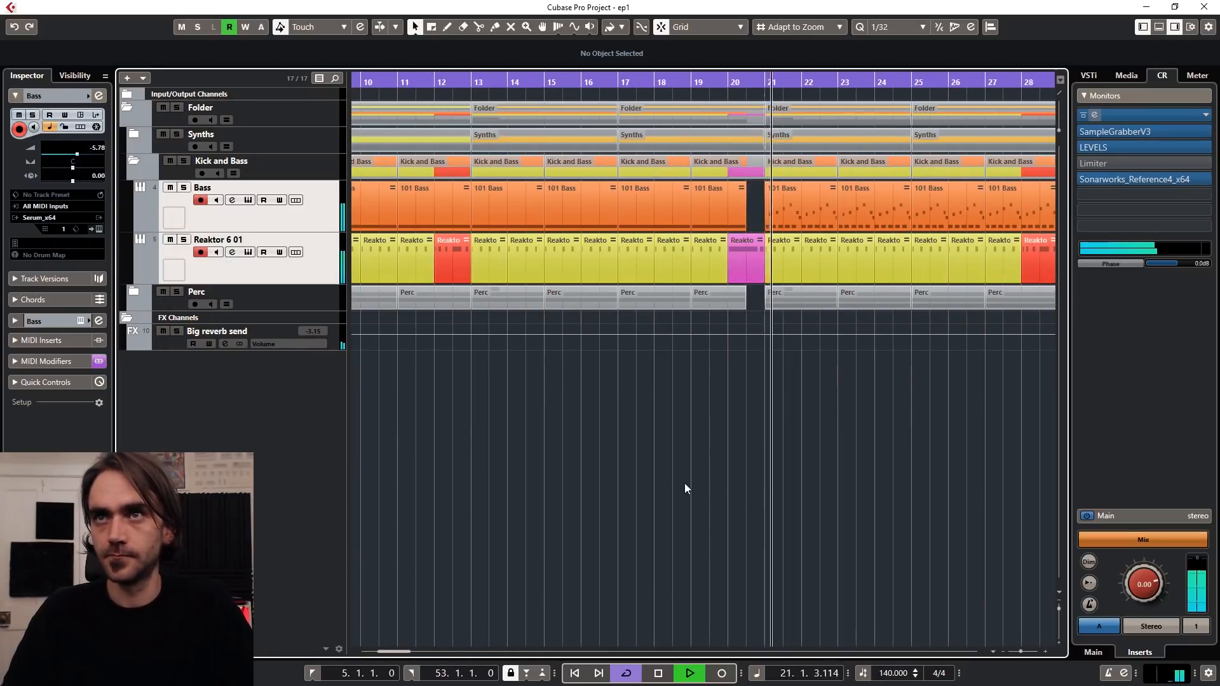
pyautogui.hscroll(3, 685, 483)
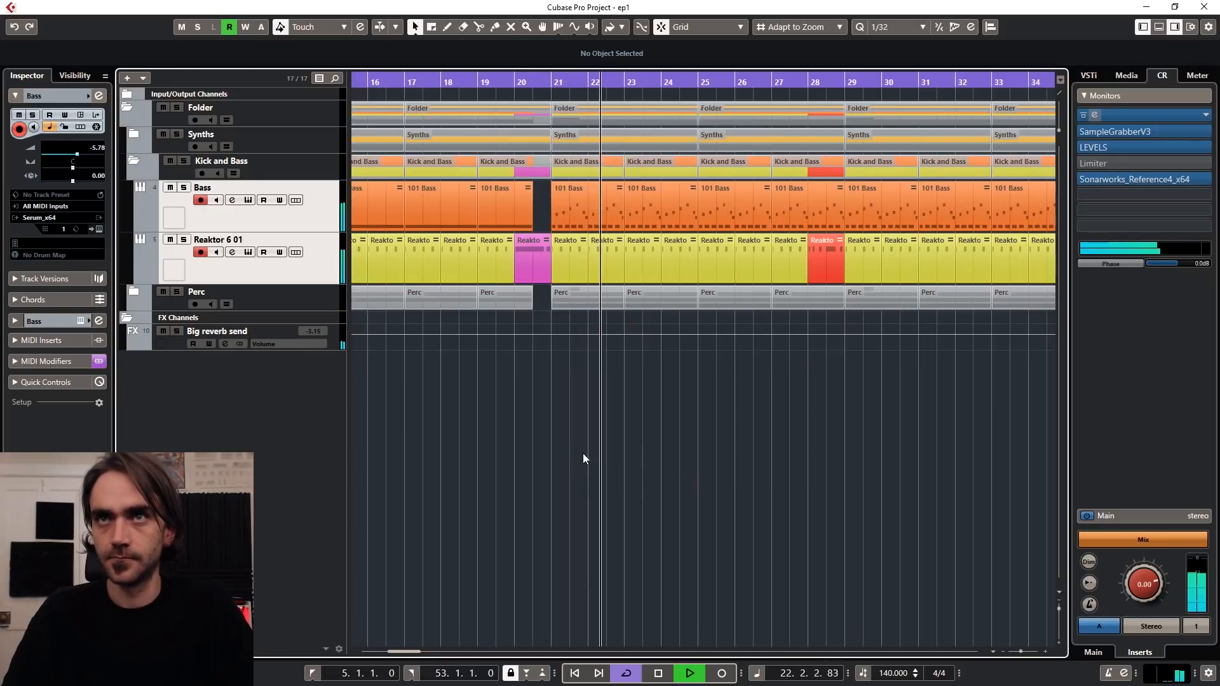
pyautogui.scroll(-2, 582, 452)
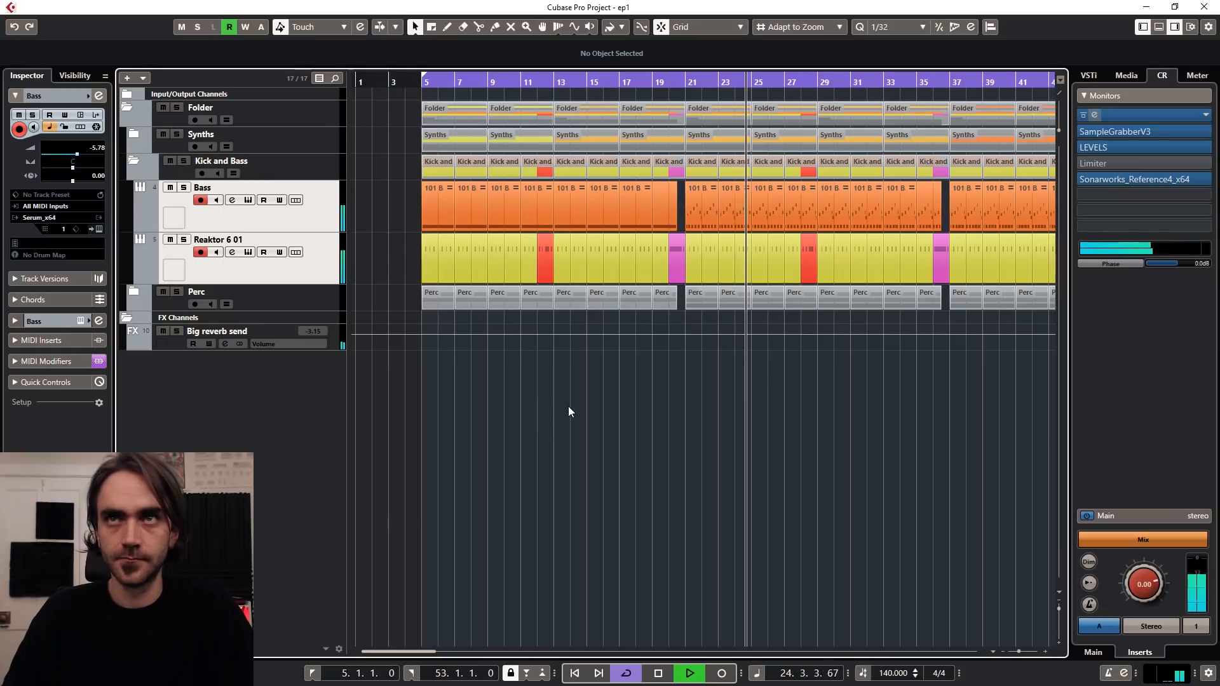
pyautogui.scroll(2, 502, 382)
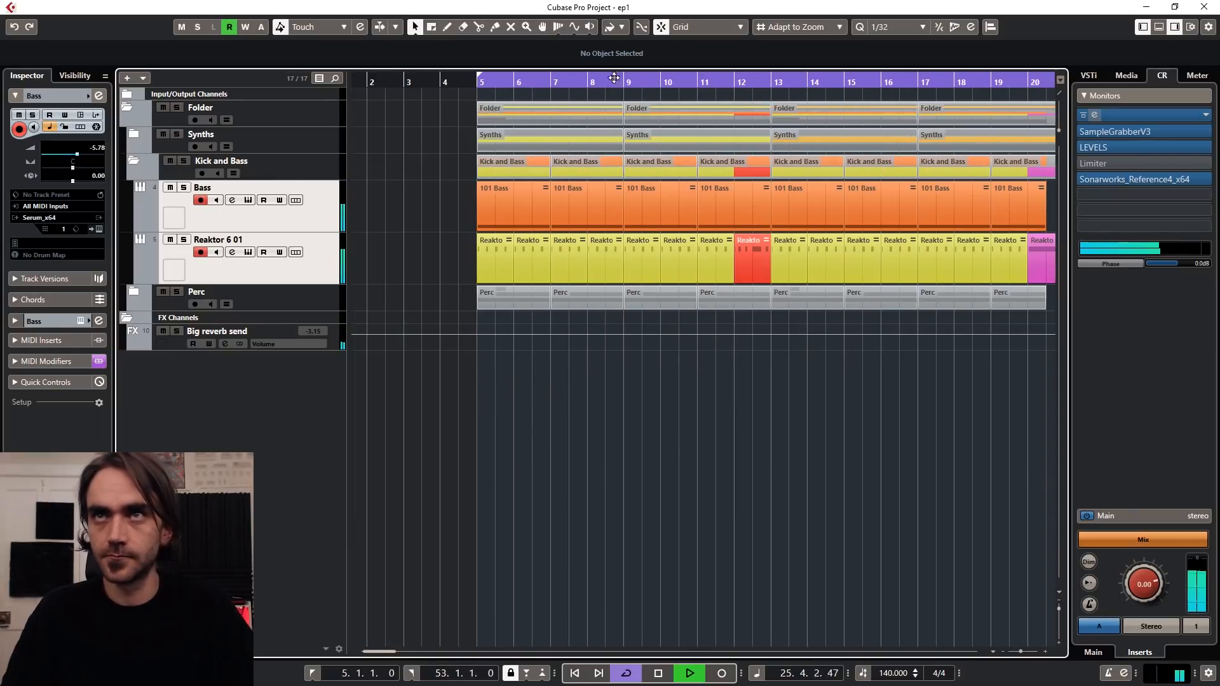
pyautogui.keyDown('alt'); pyautogui.click(624, 85); pyautogui.keyUp('alt')
pyautogui.click(476, 83)
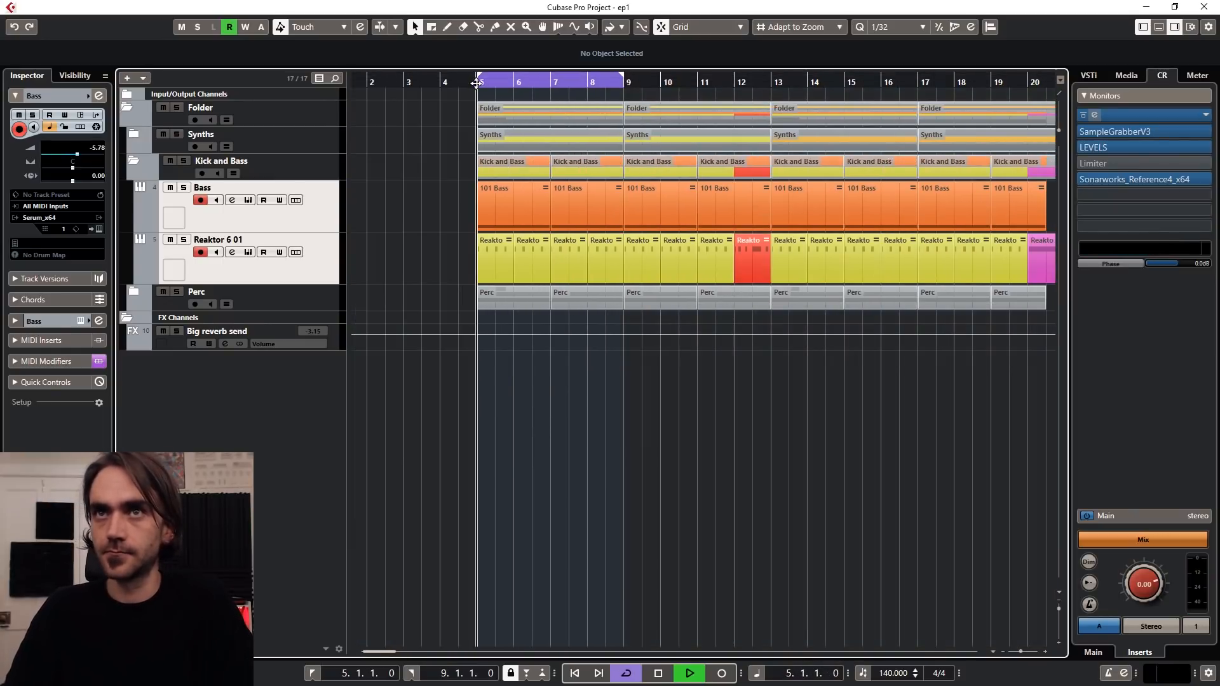